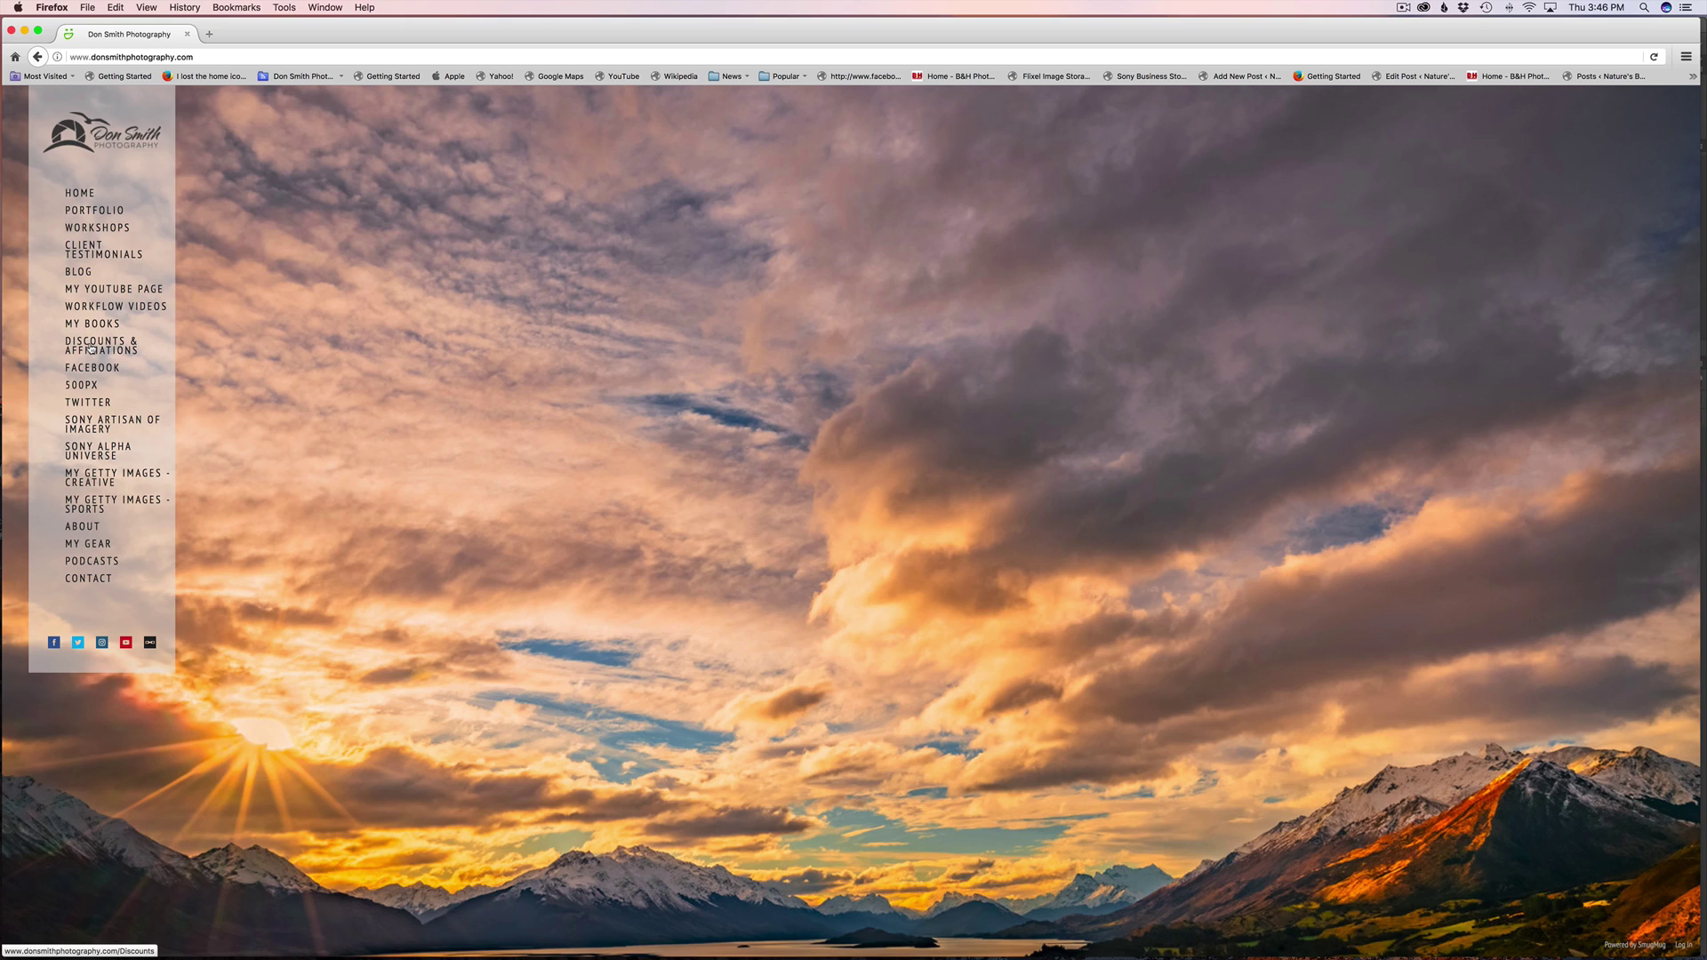
Step: Open the Luminar Neptune 75%-off offer from the Macphun Discounts page
click(90, 349)
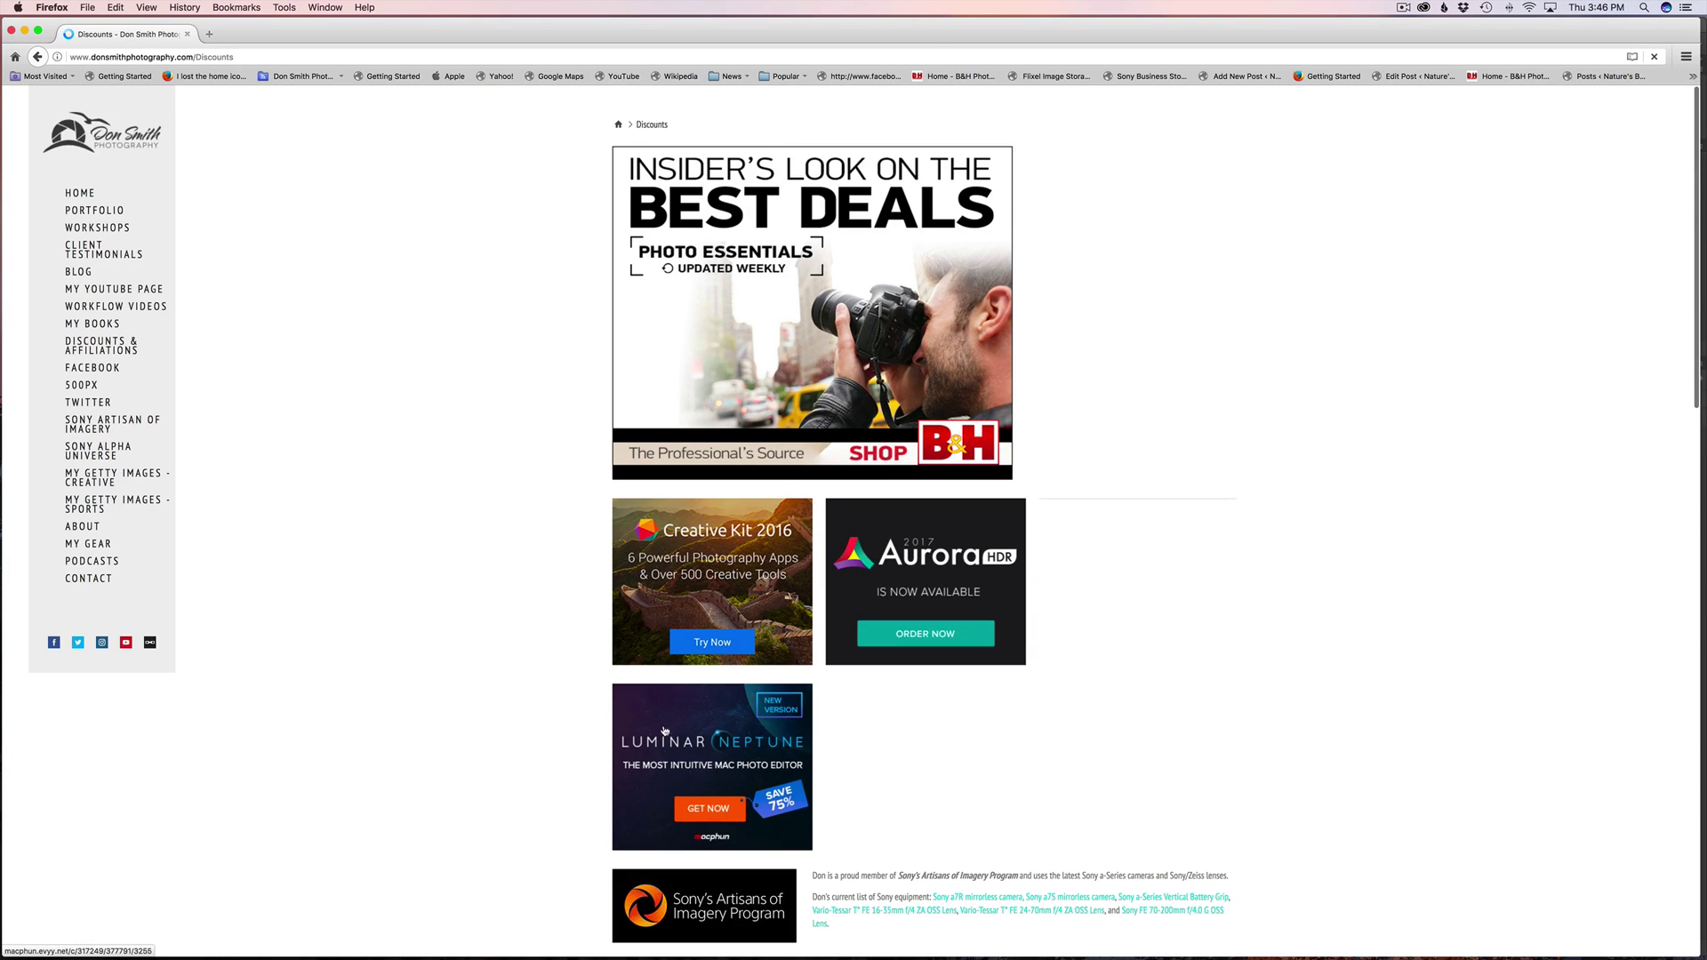
scroll(690, 752, down, 3)
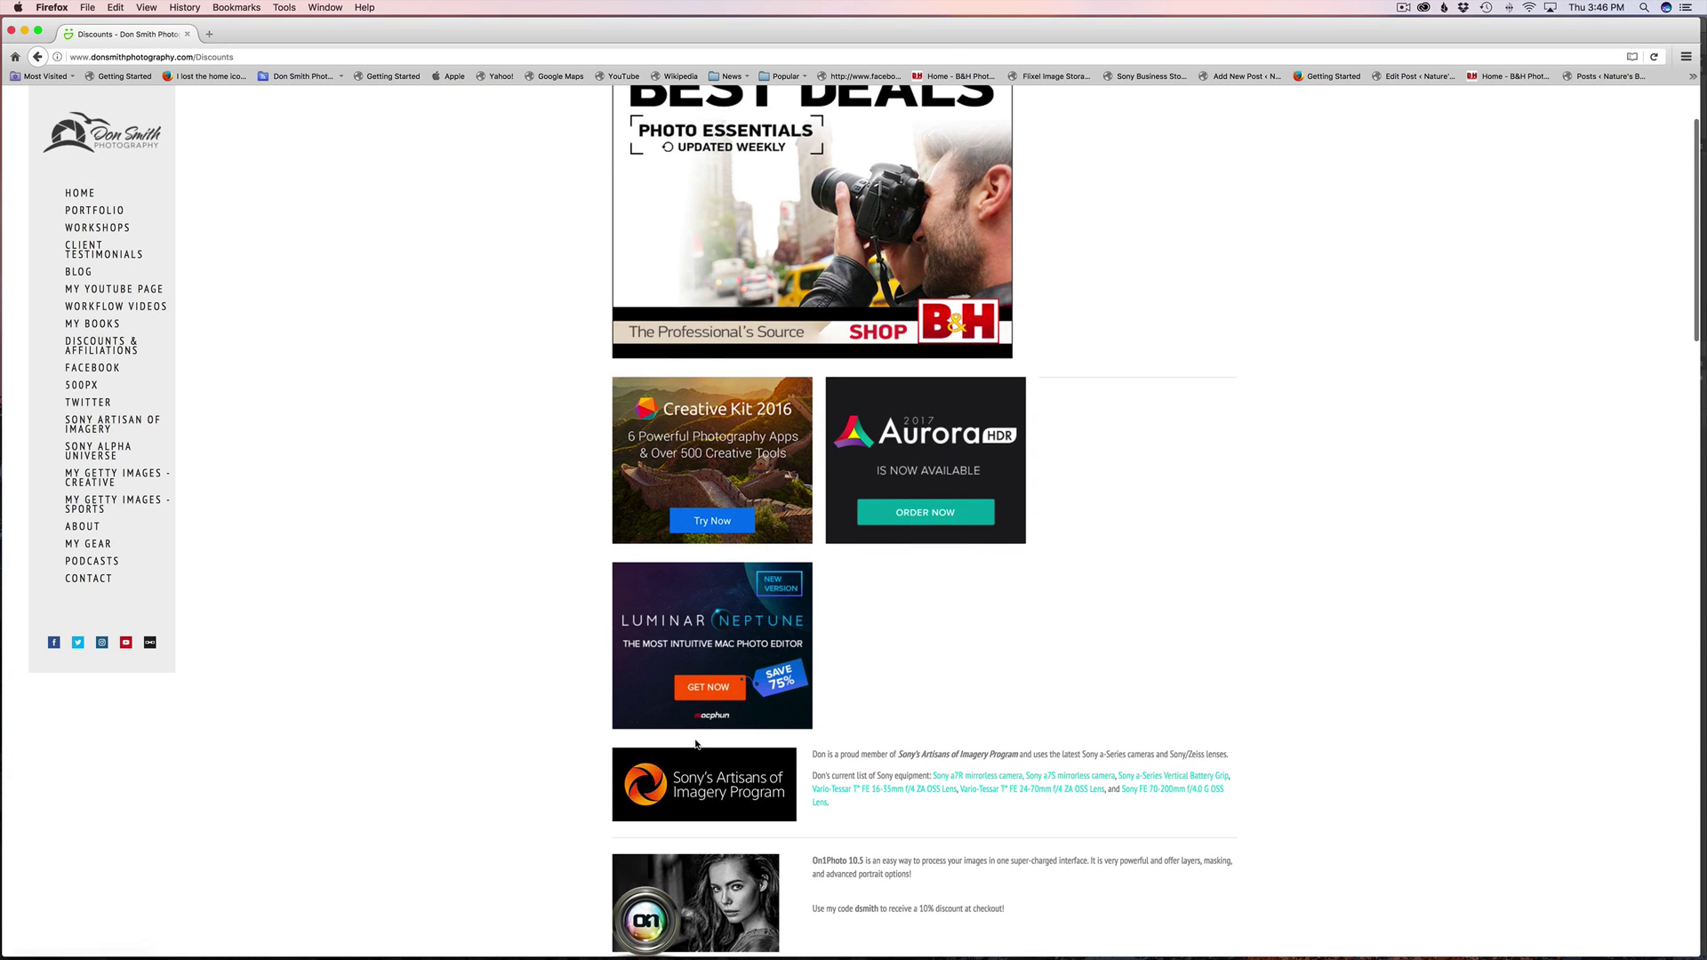
click(707, 687)
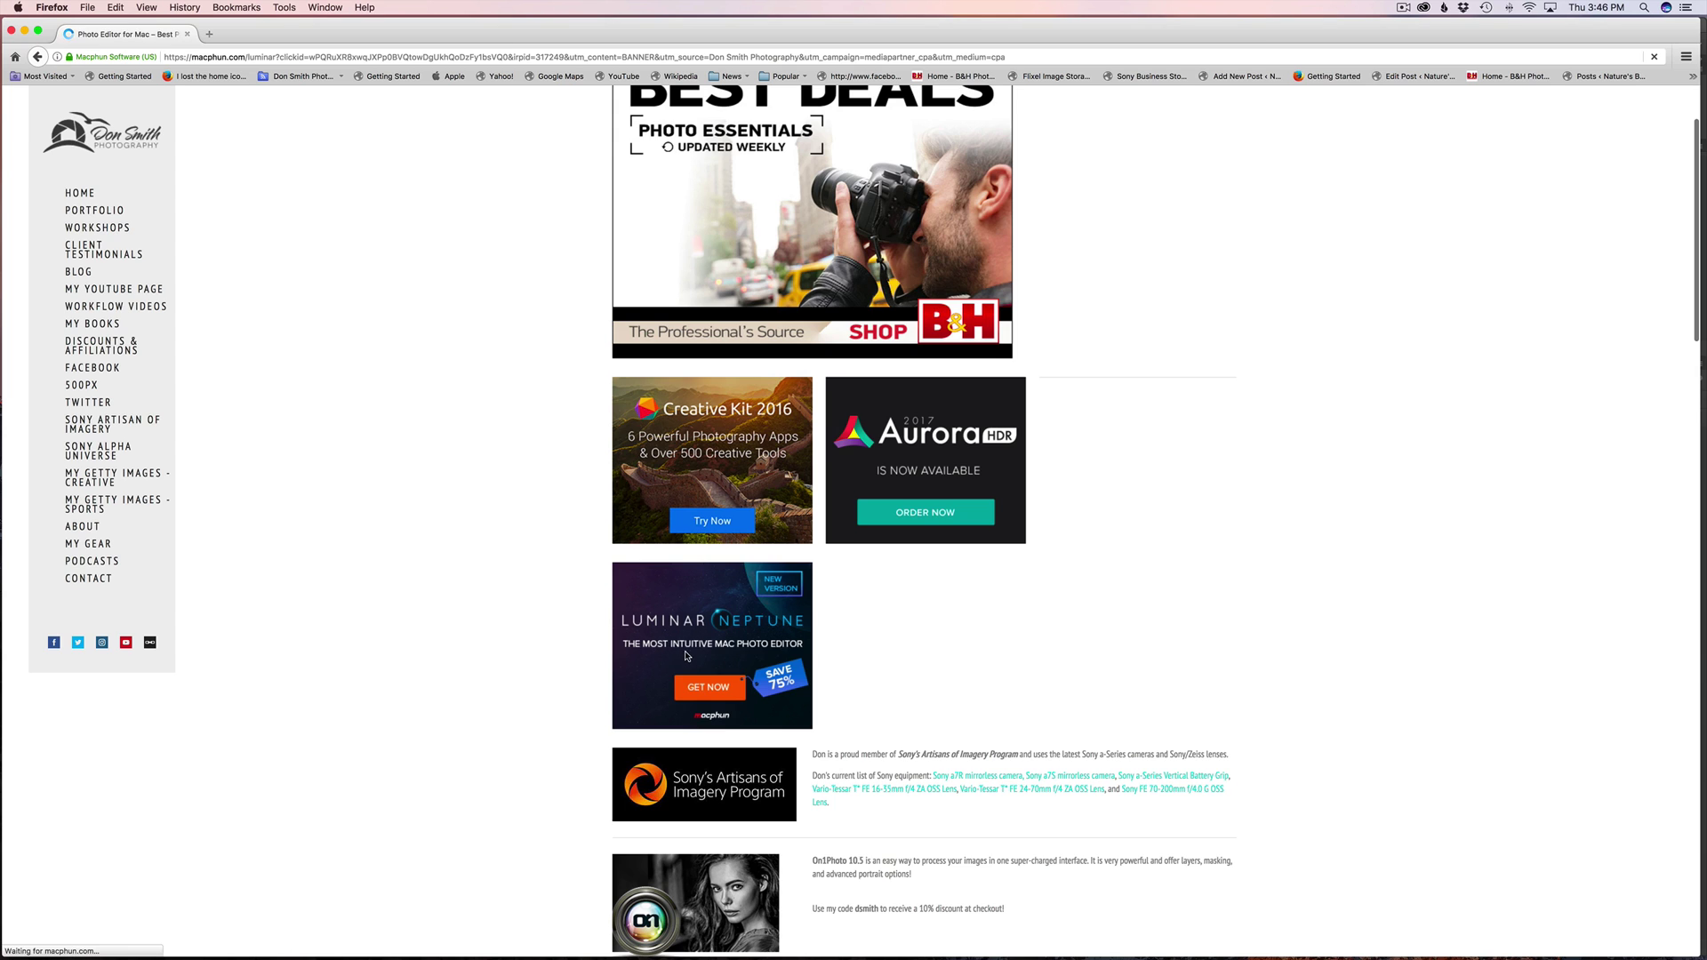
Step: Scroll through the Luminar Neptune offer page, then return to the Palouse photo in Photoshop
scroll(695, 650, down, 5)
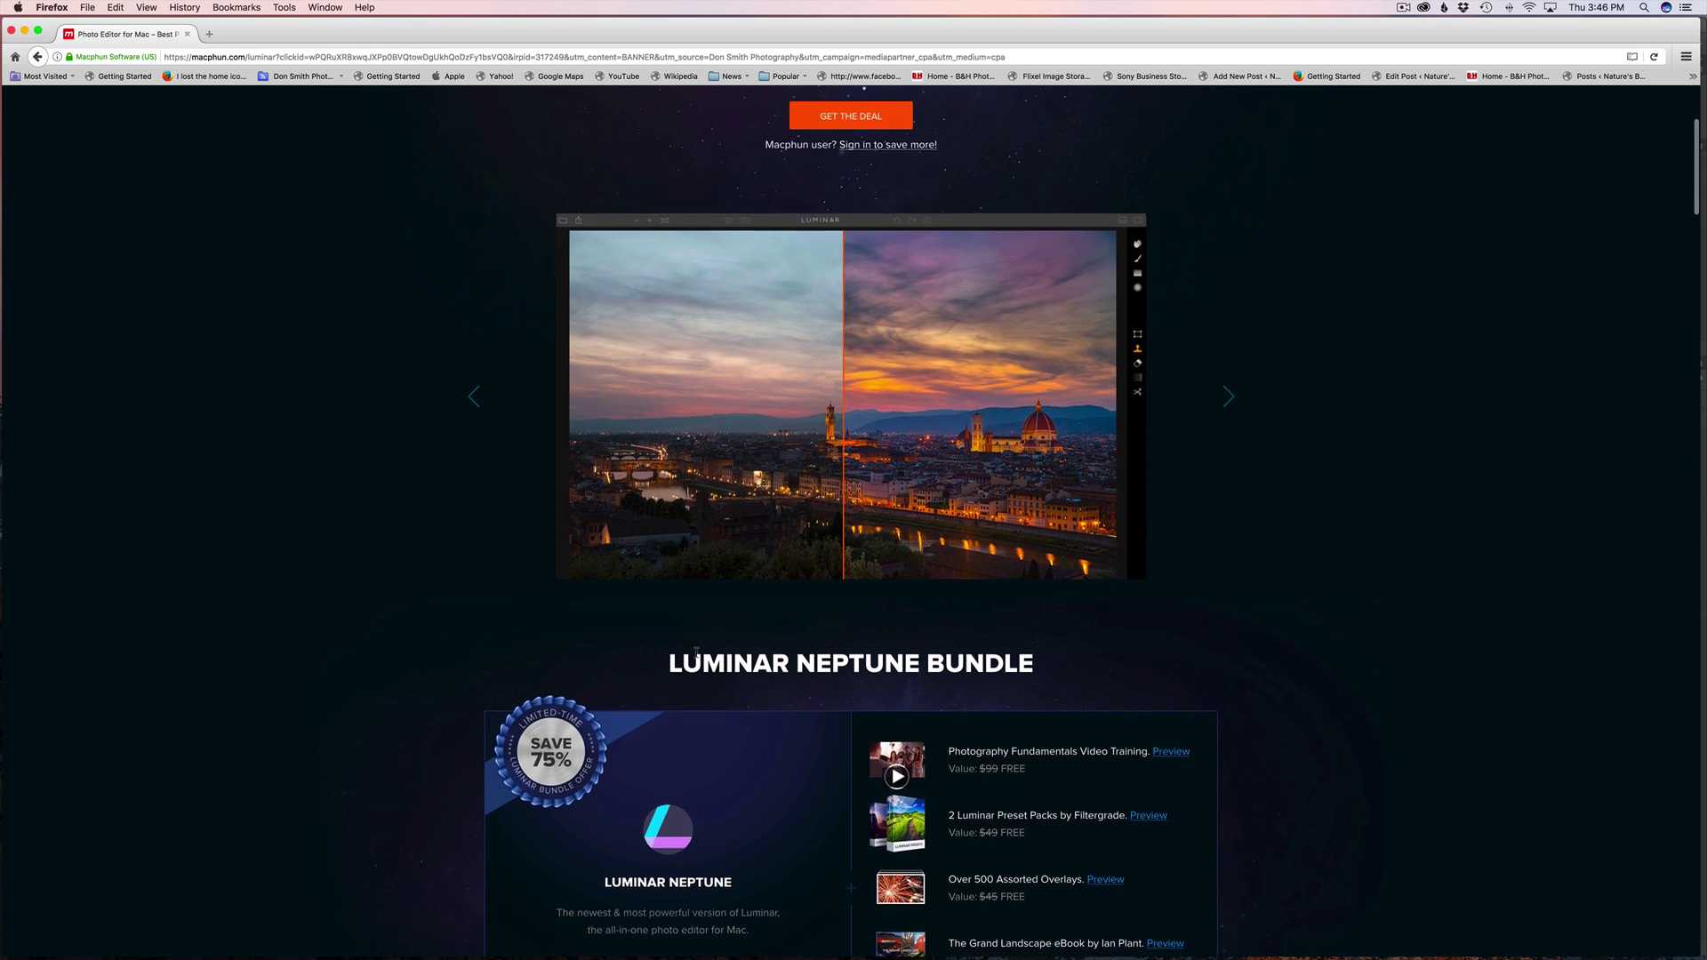
scroll(695, 651, down, 20)
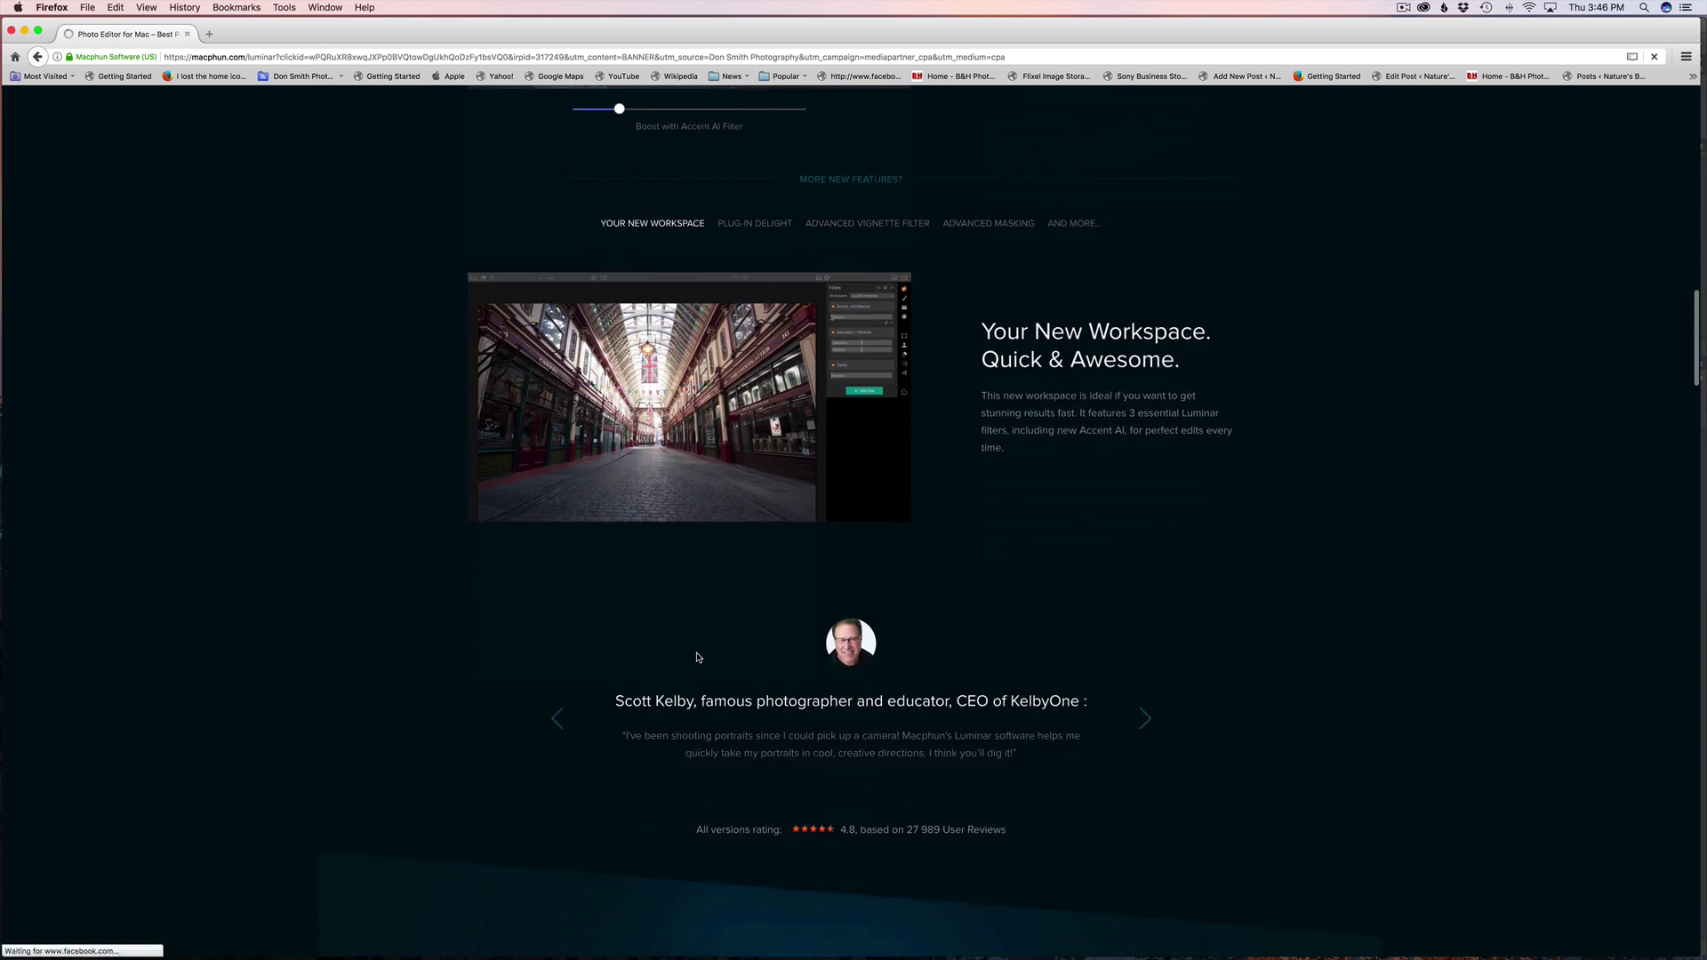
scroll(698, 657, down, 18)
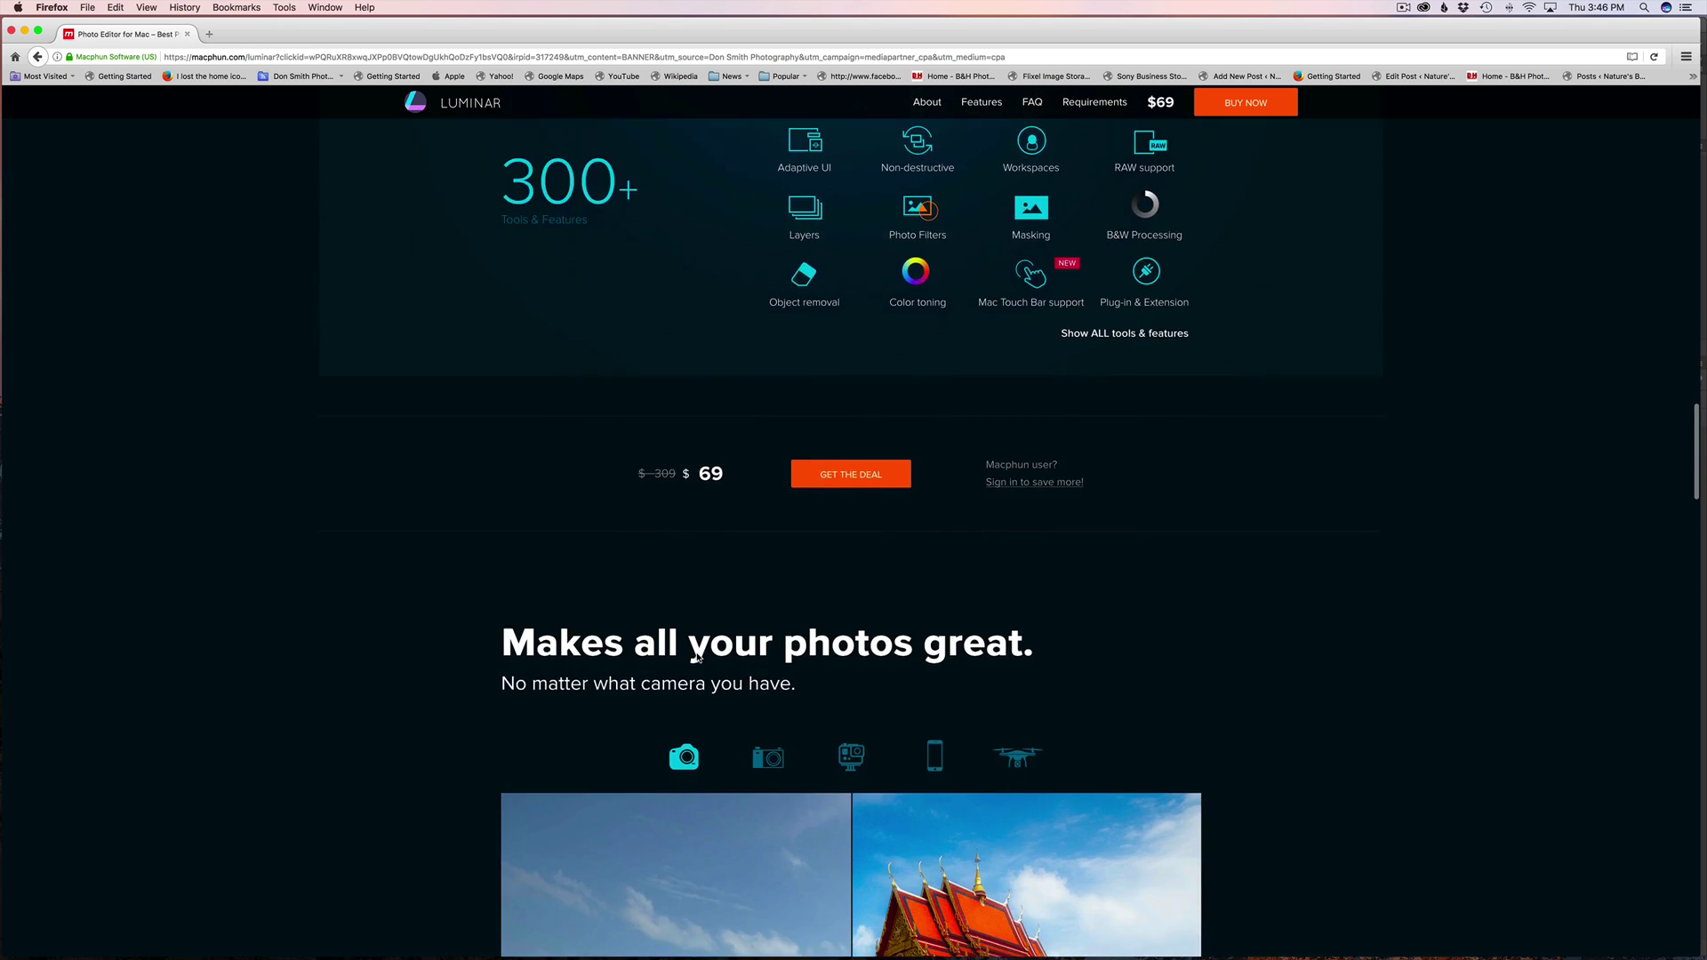
scroll(698, 657, down, 10)
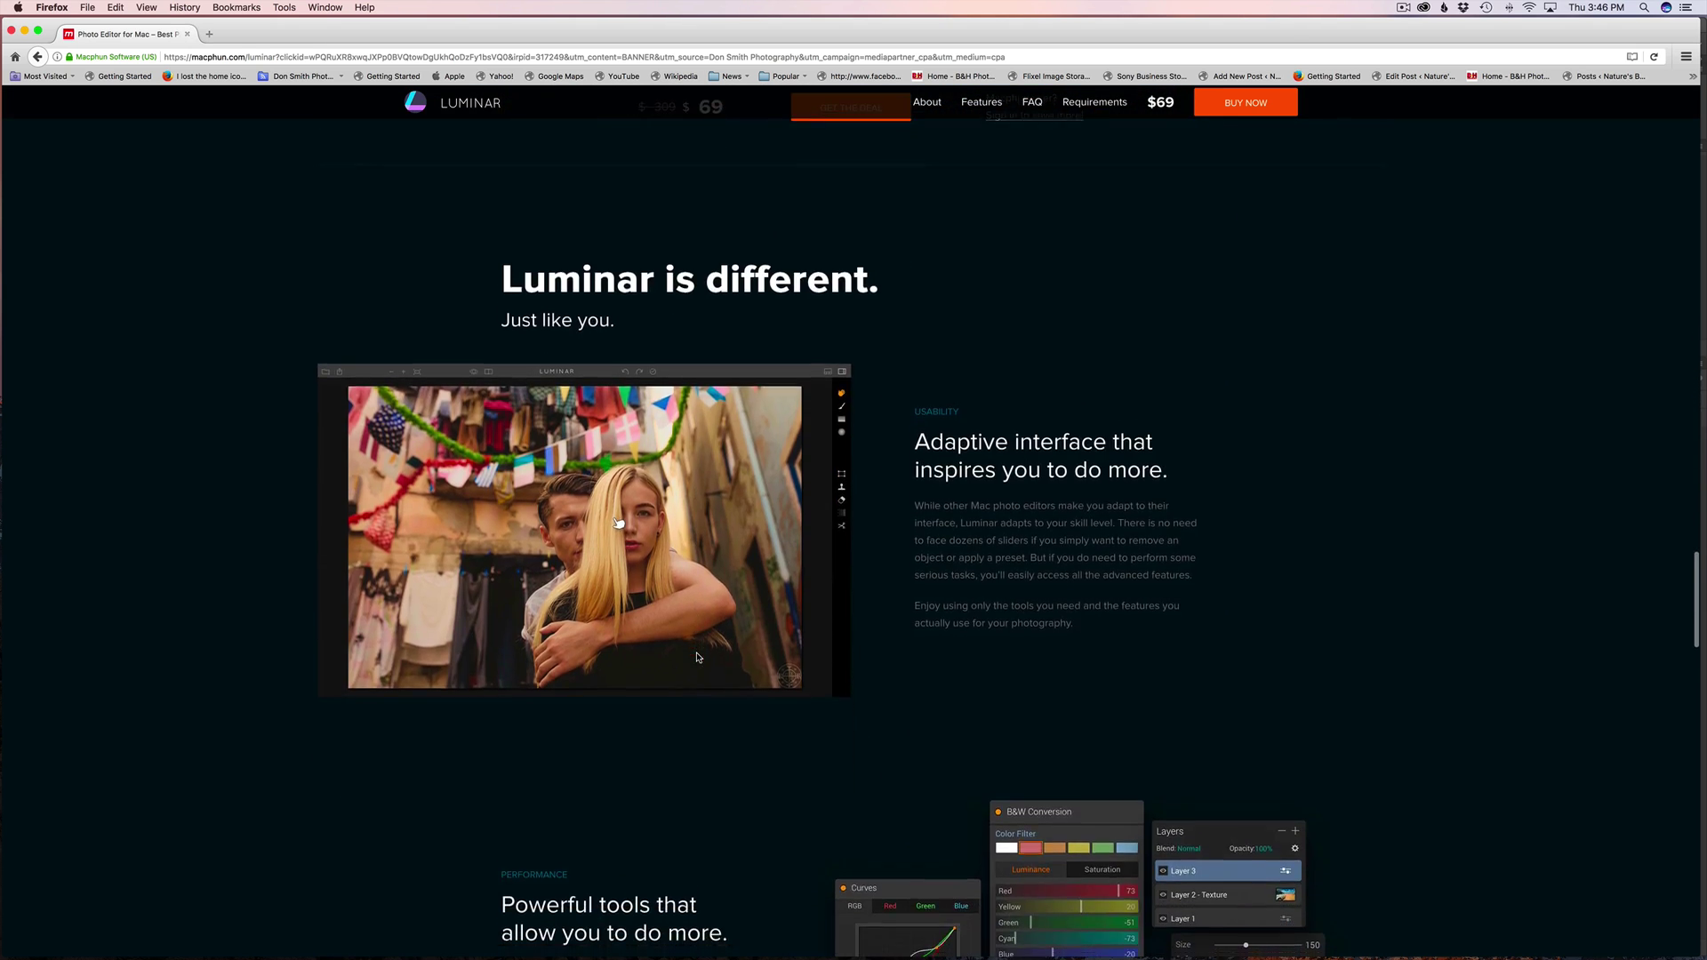
scroll(698, 657, down, 10)
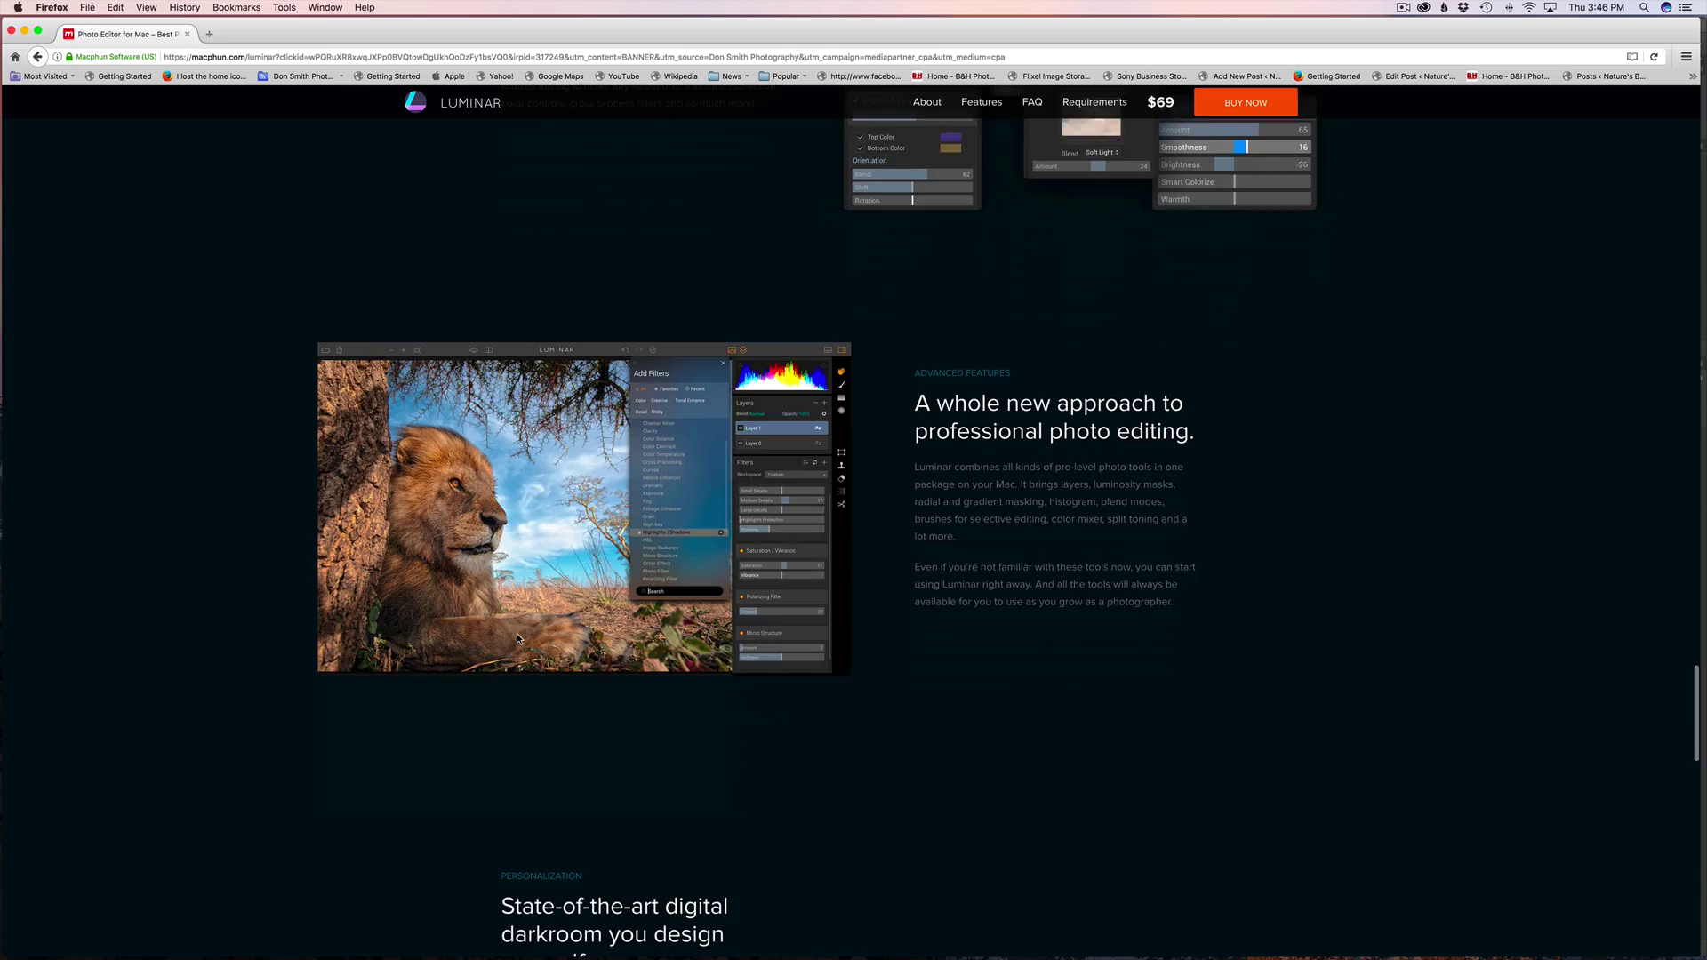
scroll(516, 633, down, 6)
scroll(516, 633, up, 5)
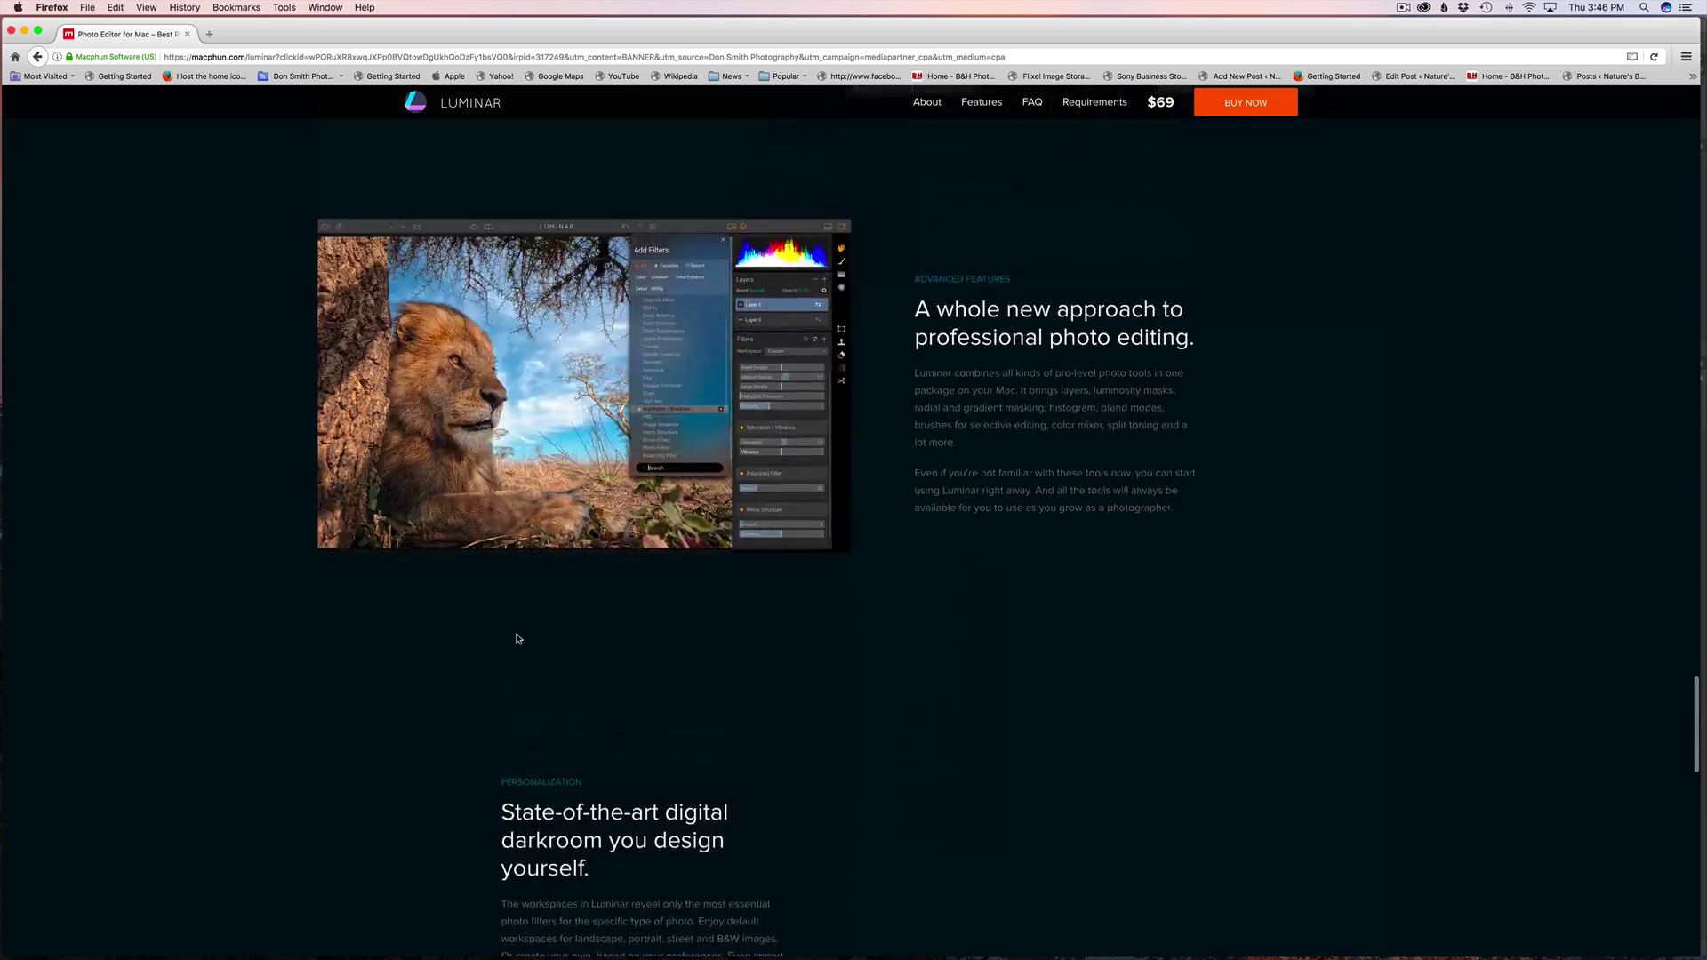
scroll(519, 639, up, 15)
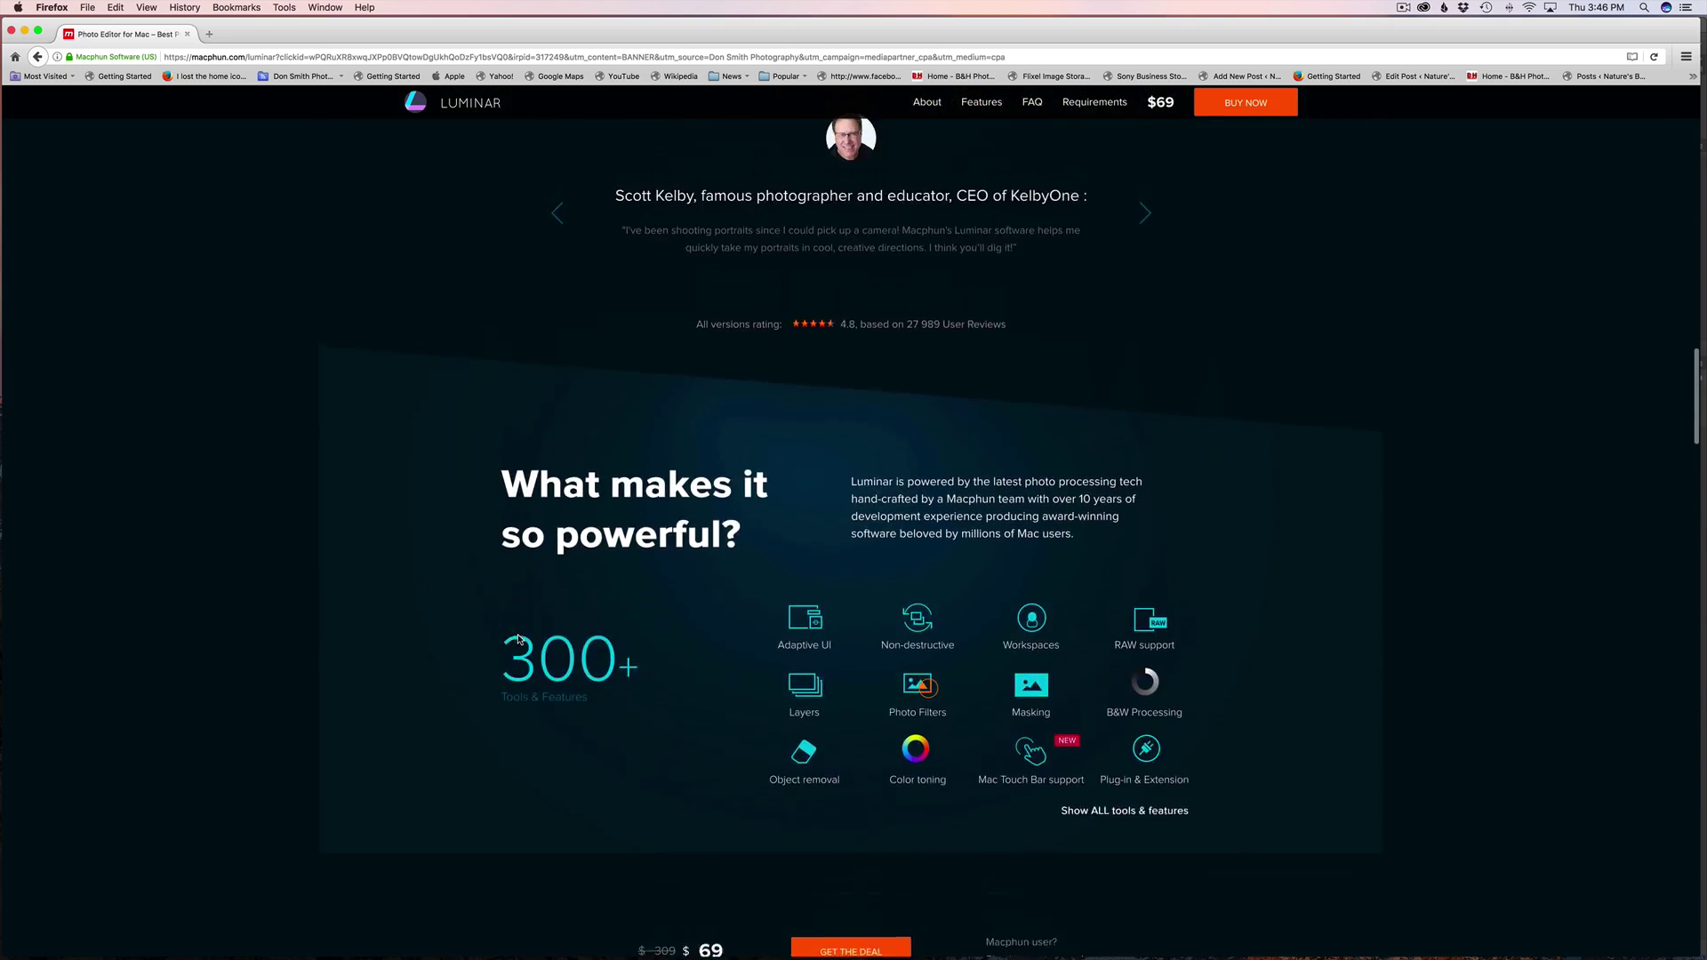
scroll(518, 639, up, 20)
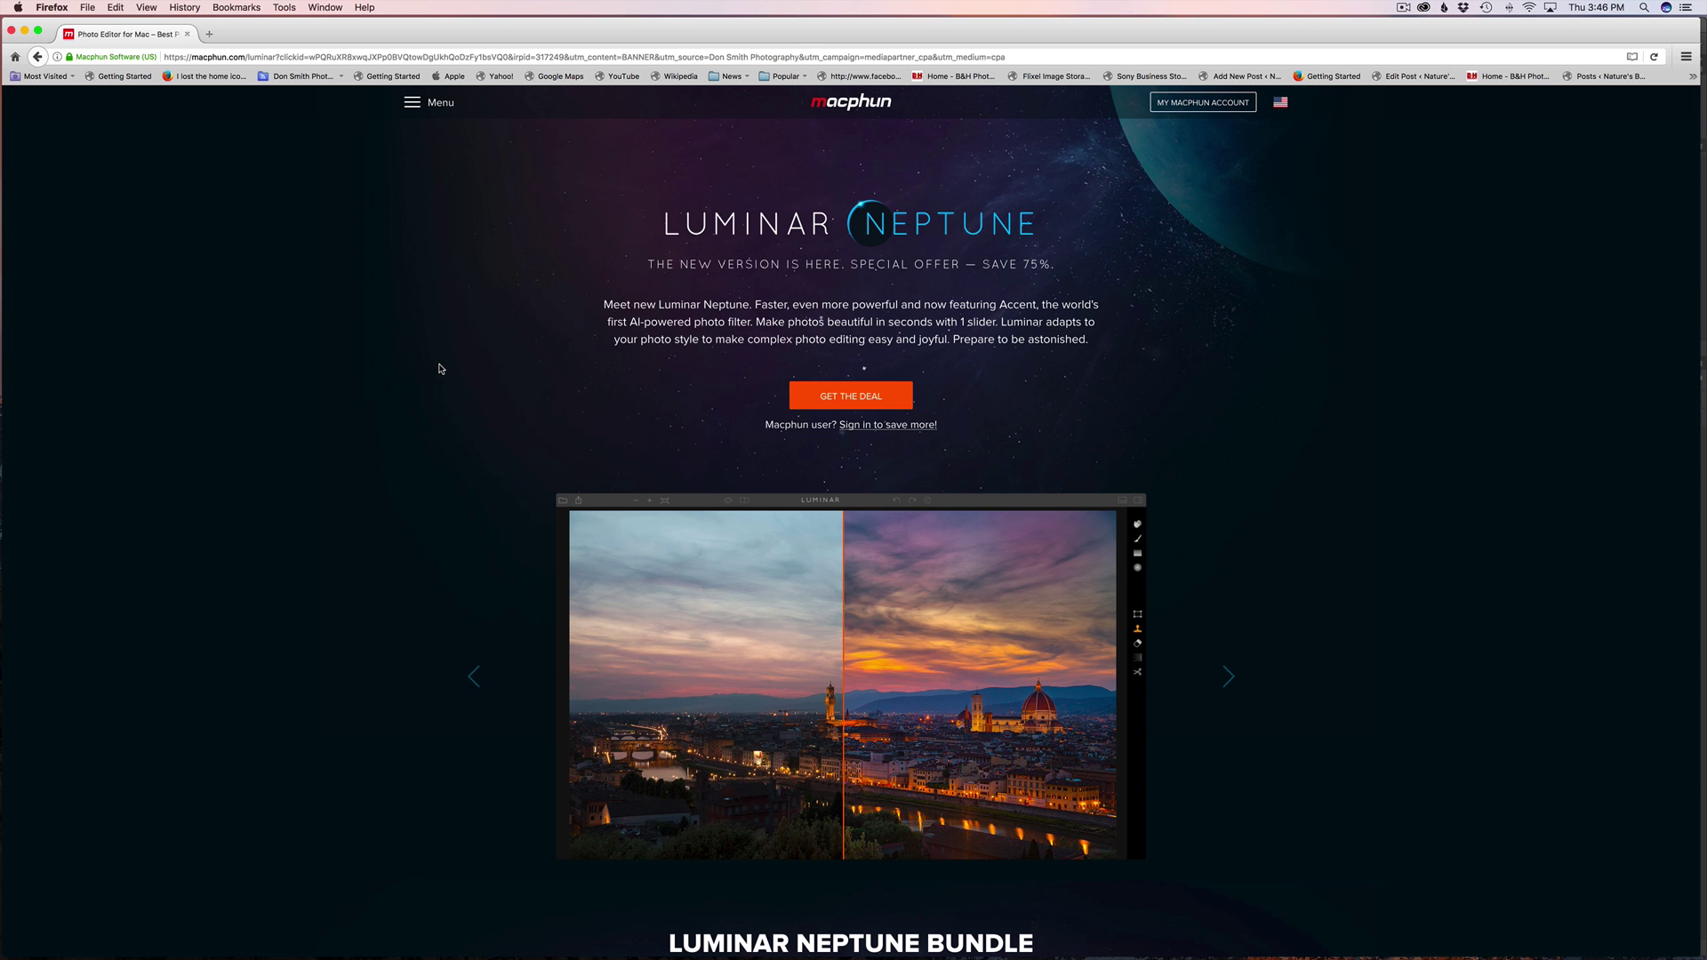
key(super+Tab)
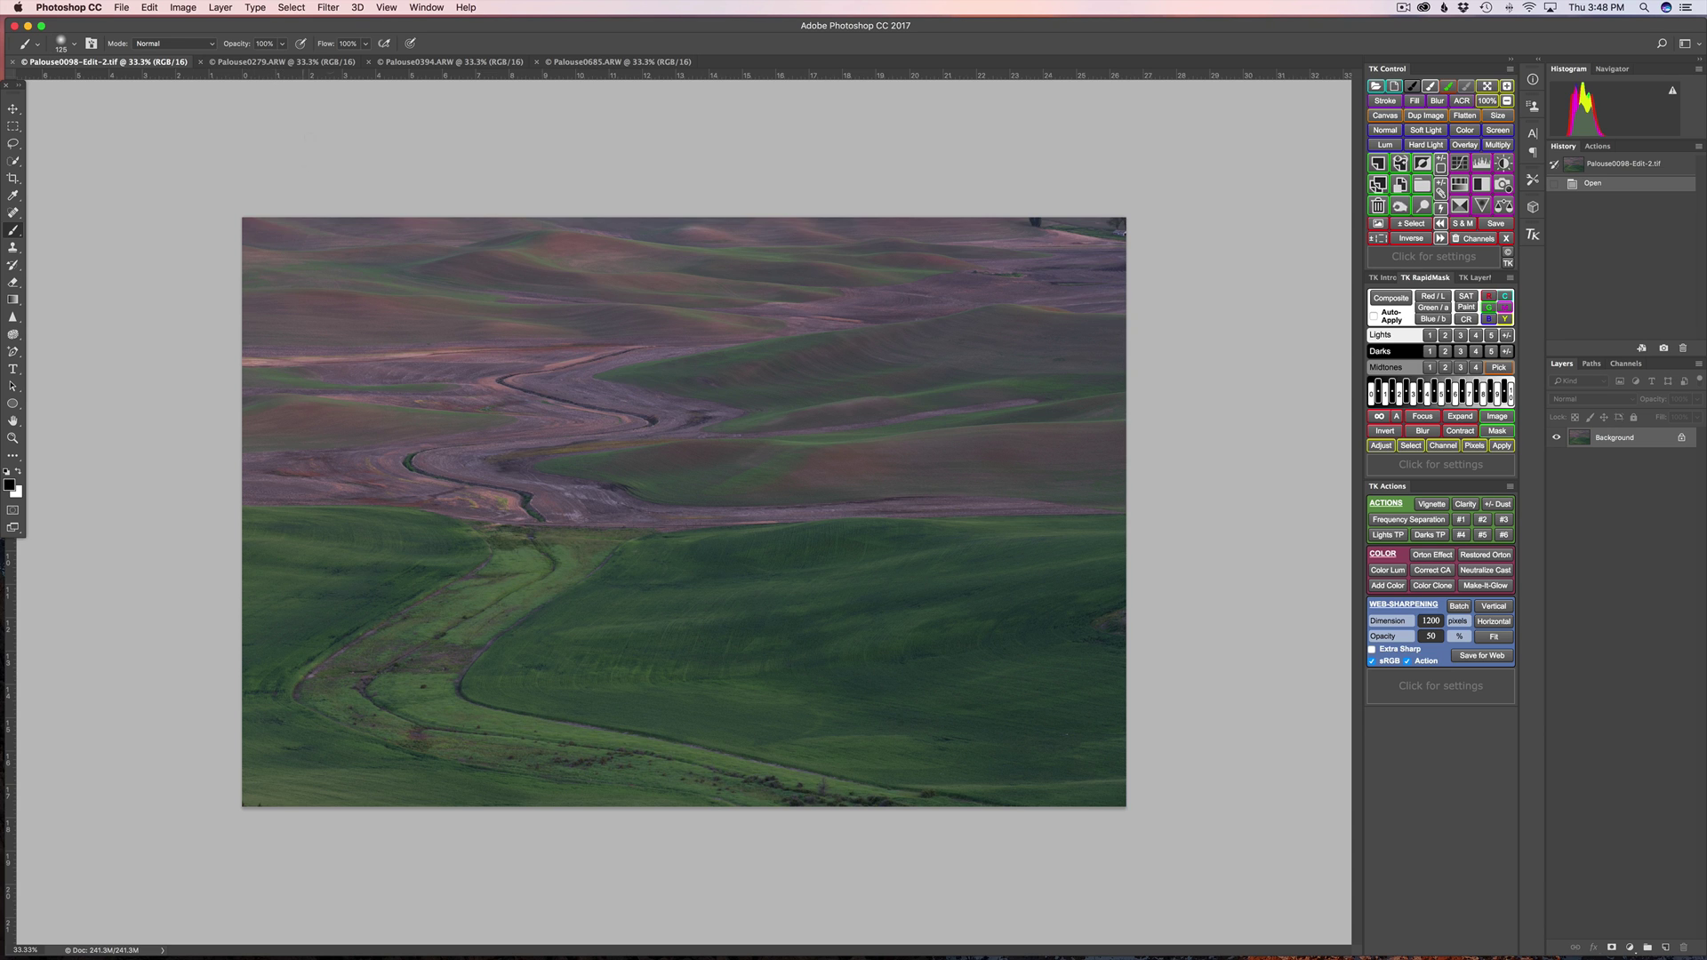
Step: Launch Luminar on the Palouse photo via Filter > Macphun Software > Luminar
click(328, 8)
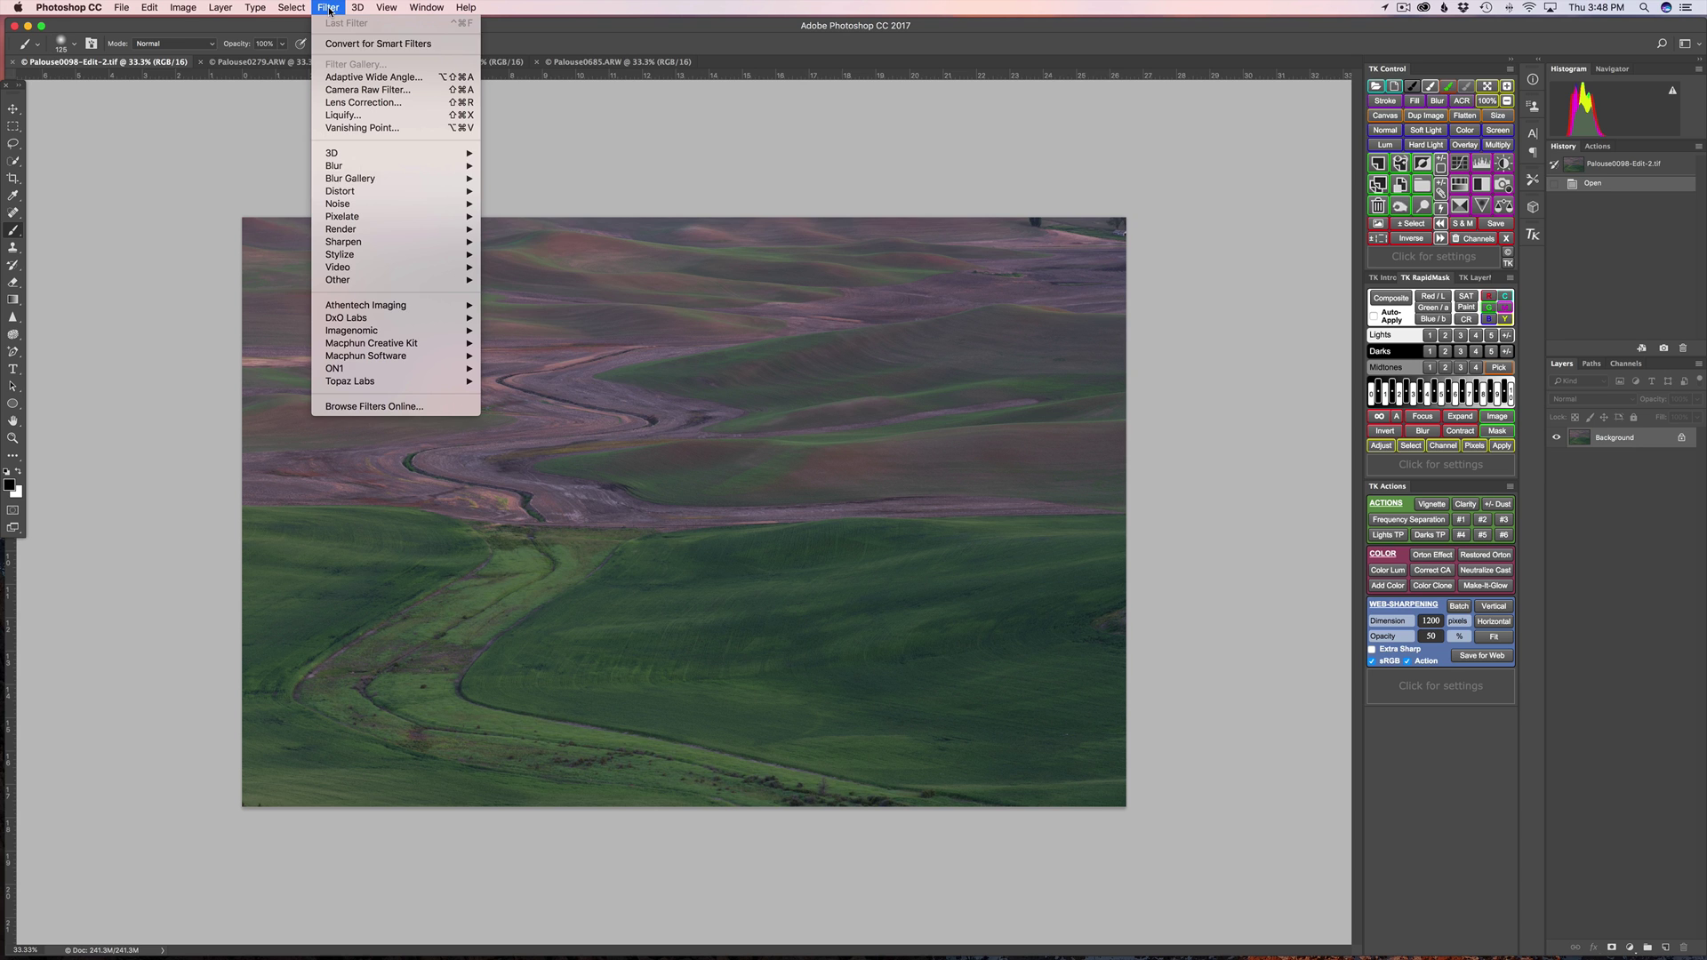
mouse_move(401, 356)
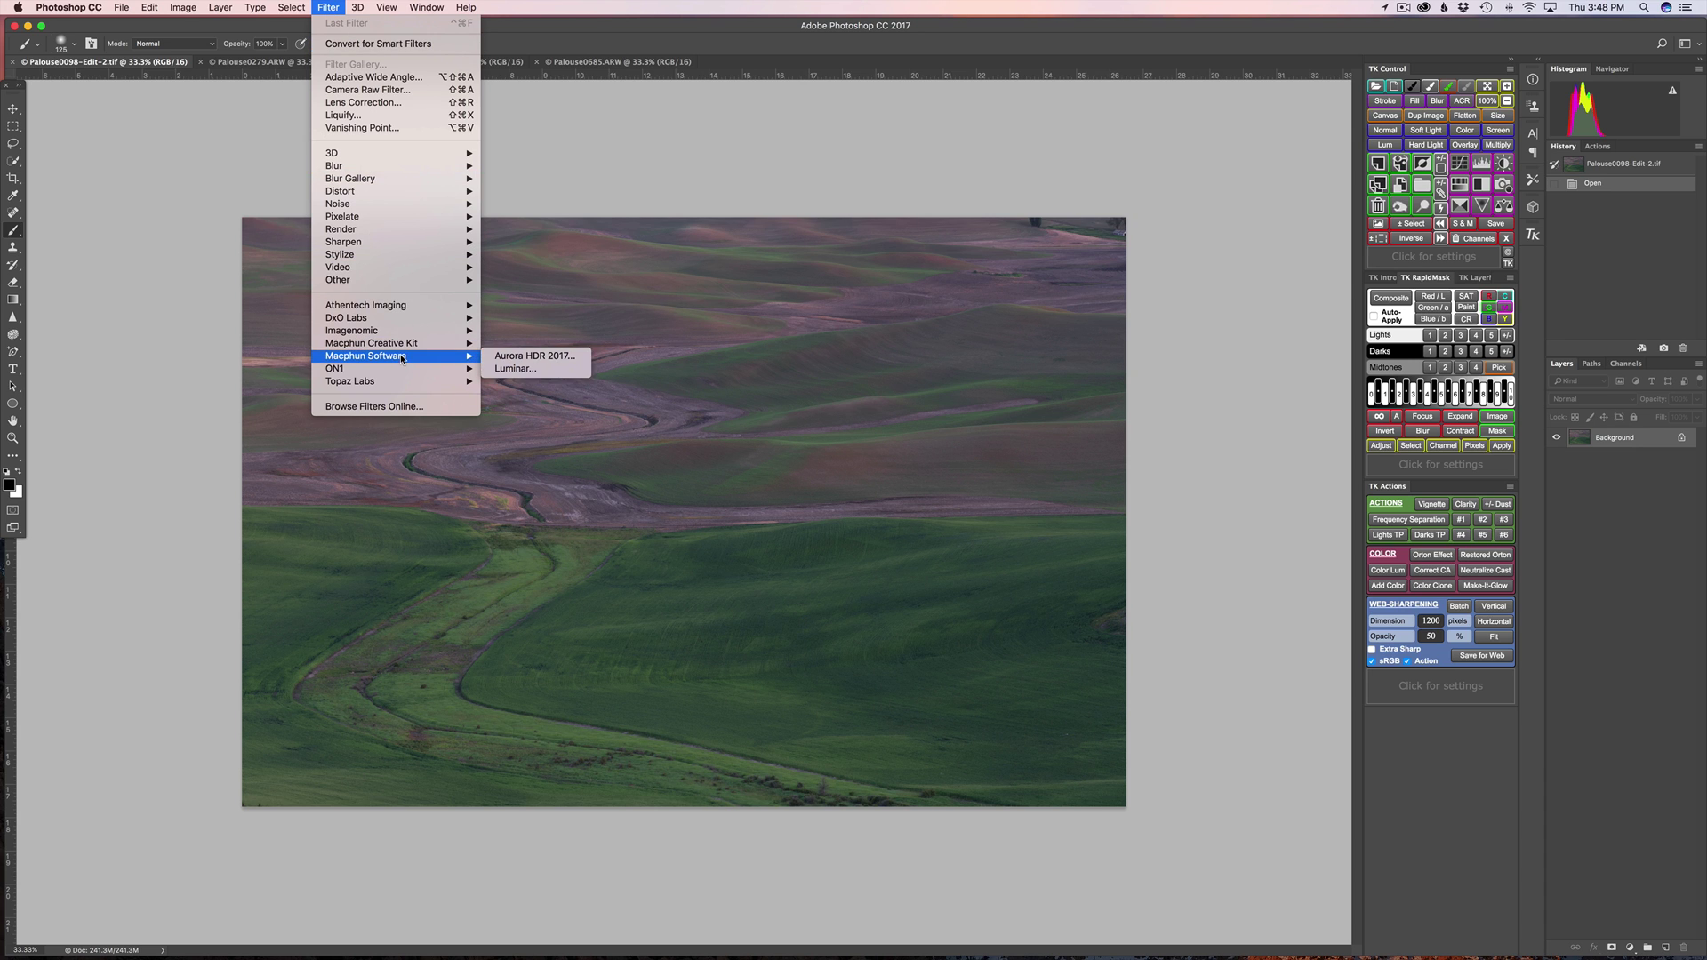
click(531, 372)
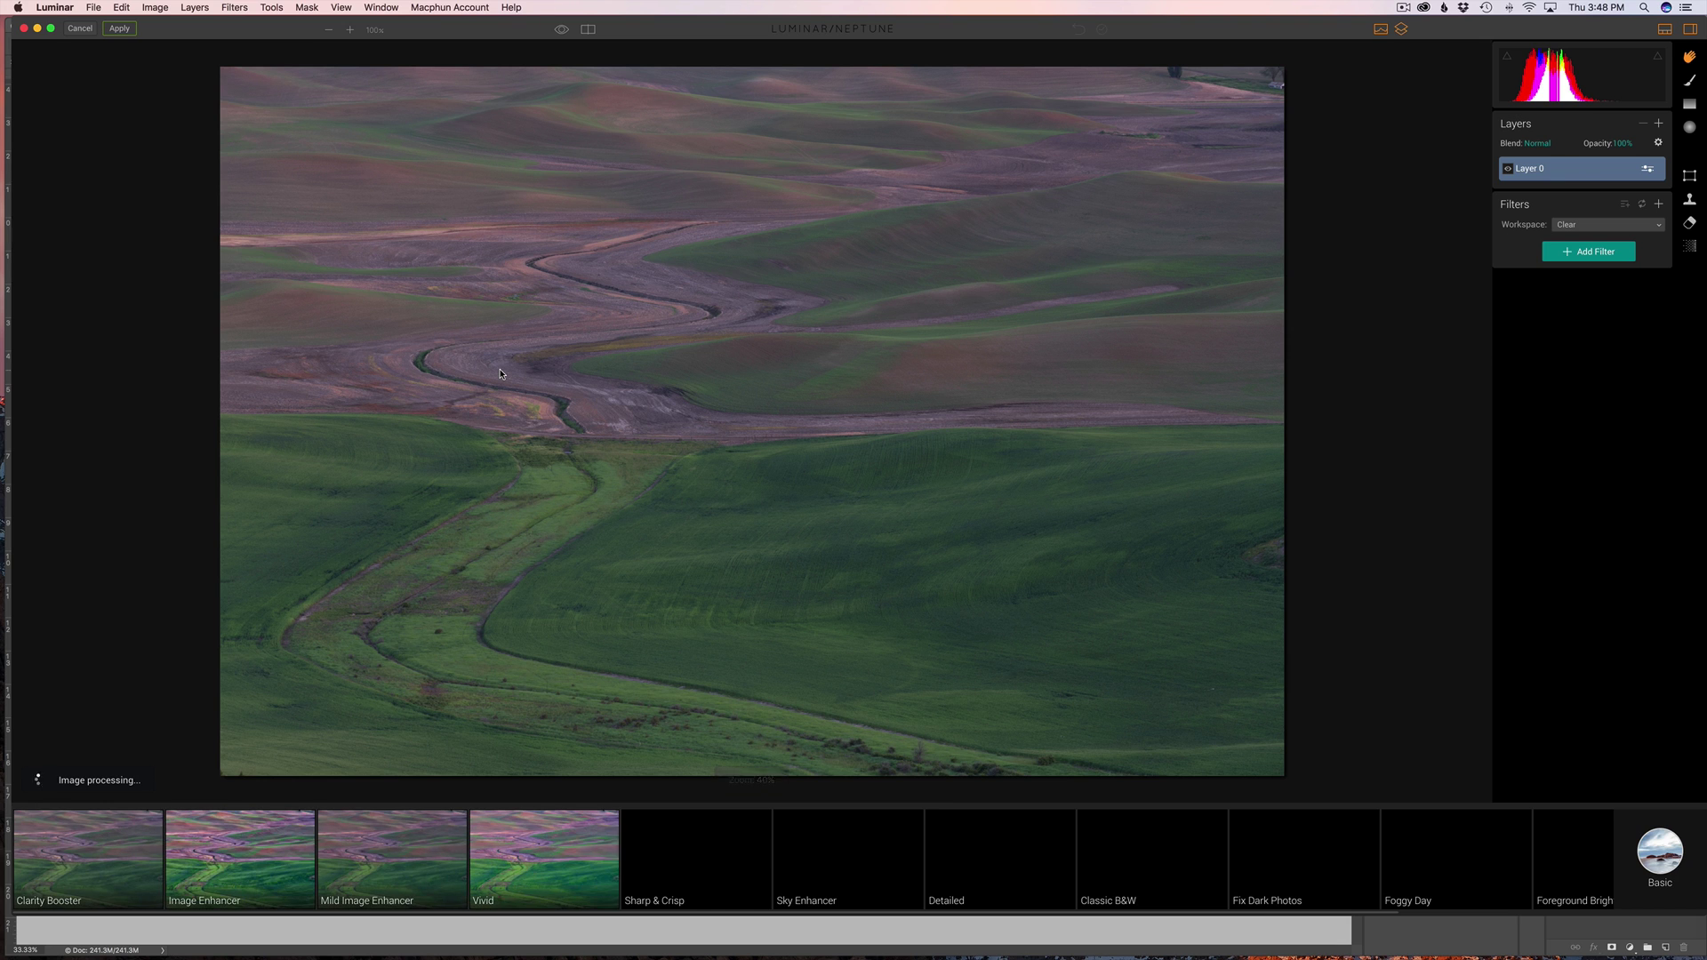
Step: Try the Image Enhancer preset at about 69, then delete all filters from Layer 0
click(244, 874)
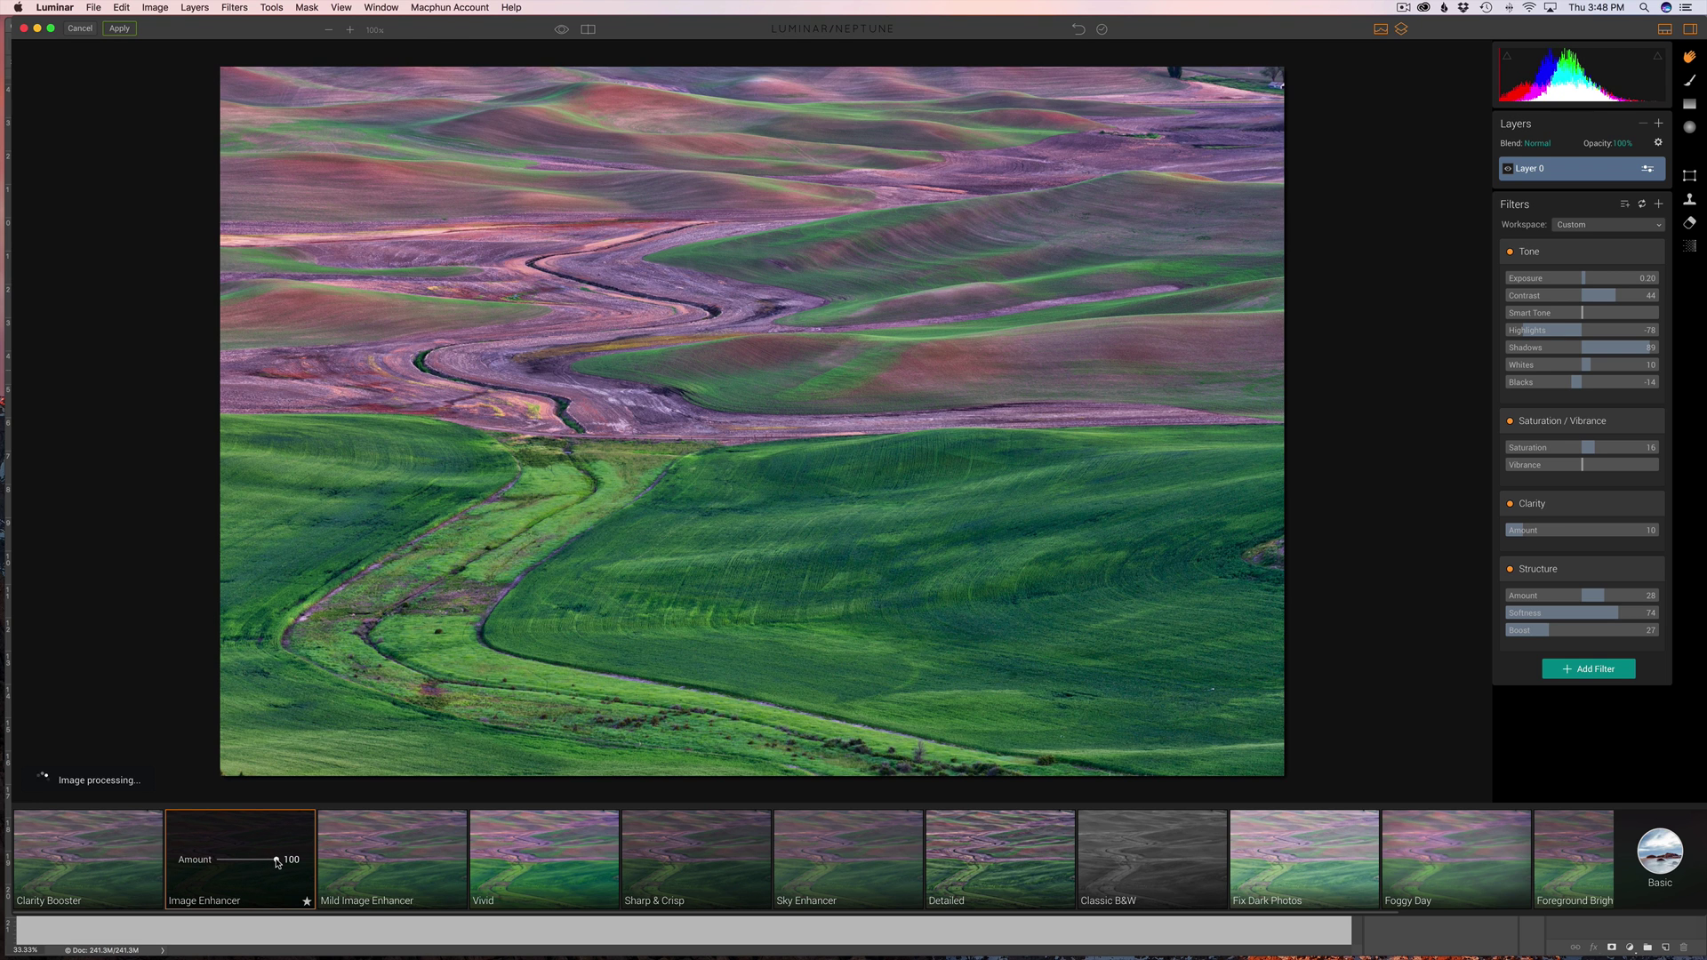
mouse_move(277, 863)
mouse_down()
mouse_move(221, 860)
mouse_move(258, 860)
mouse_up()
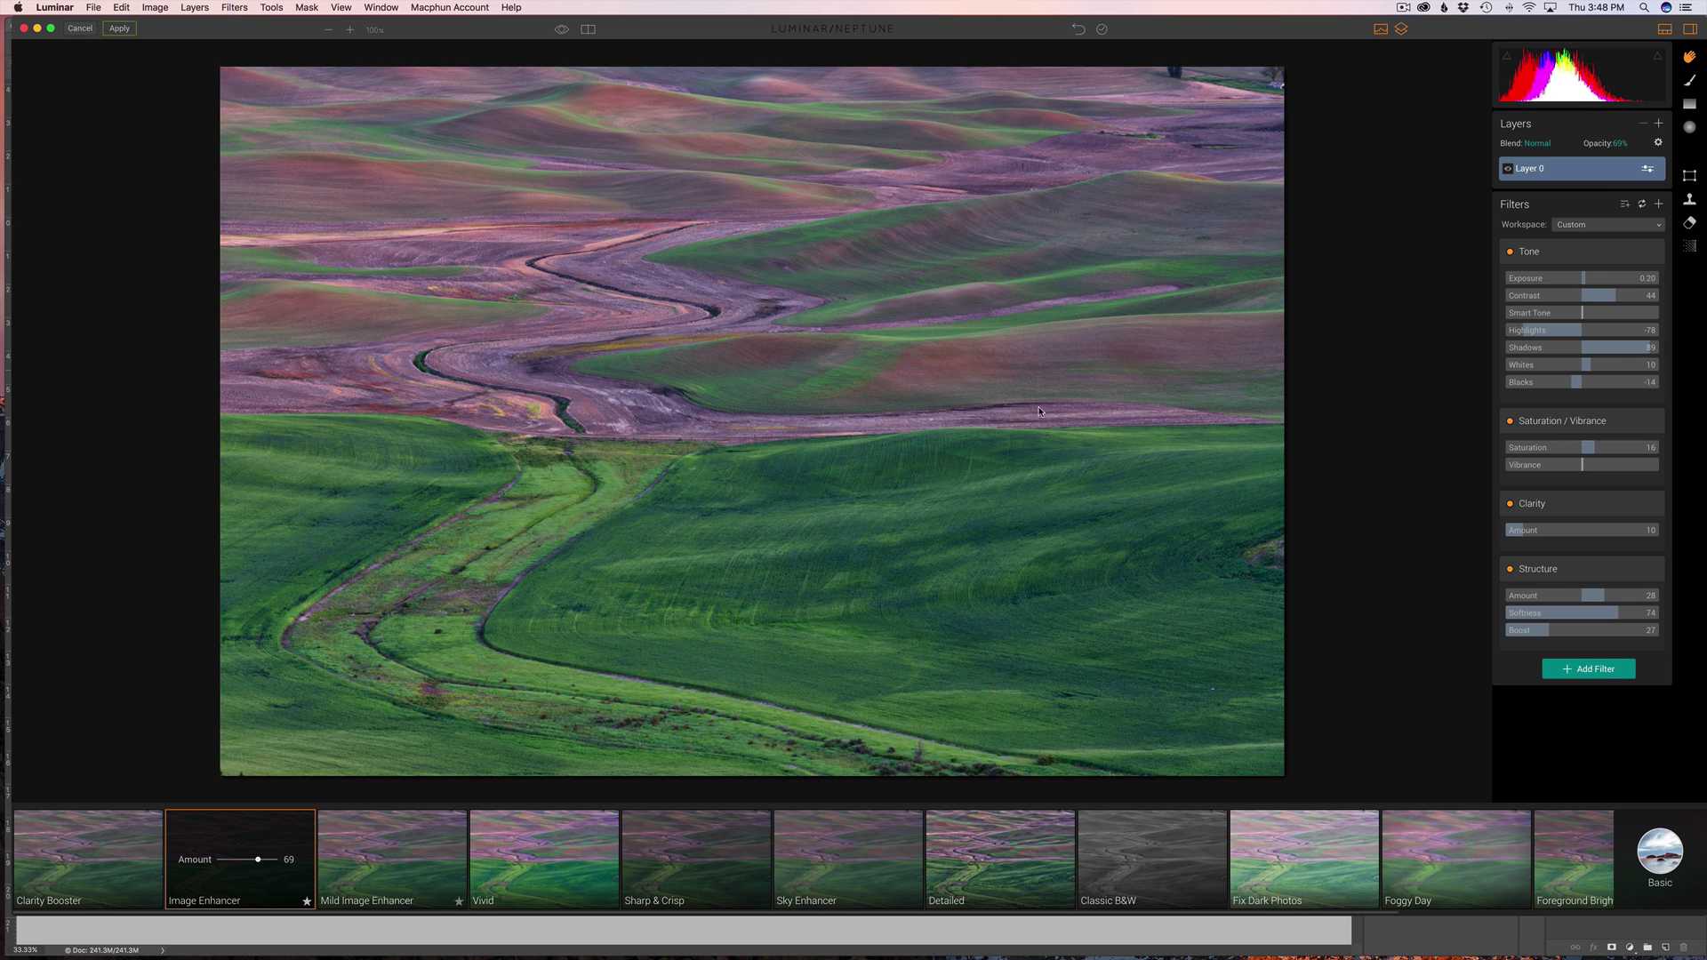
right_click(1598, 176)
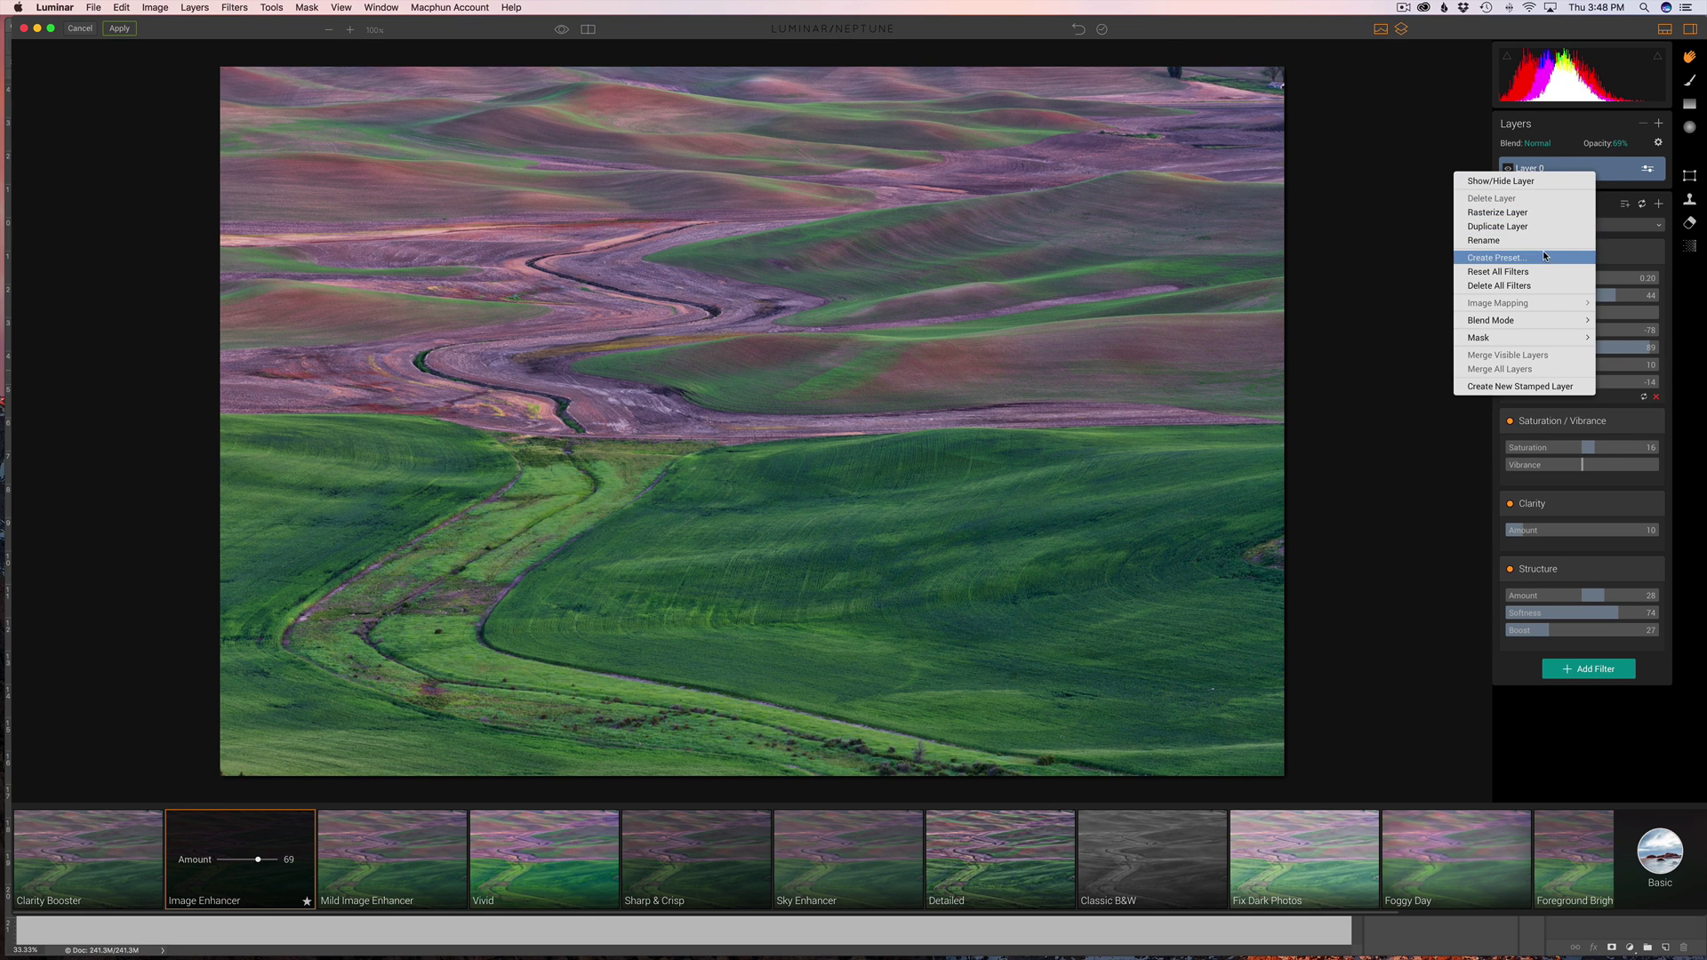
click(1536, 286)
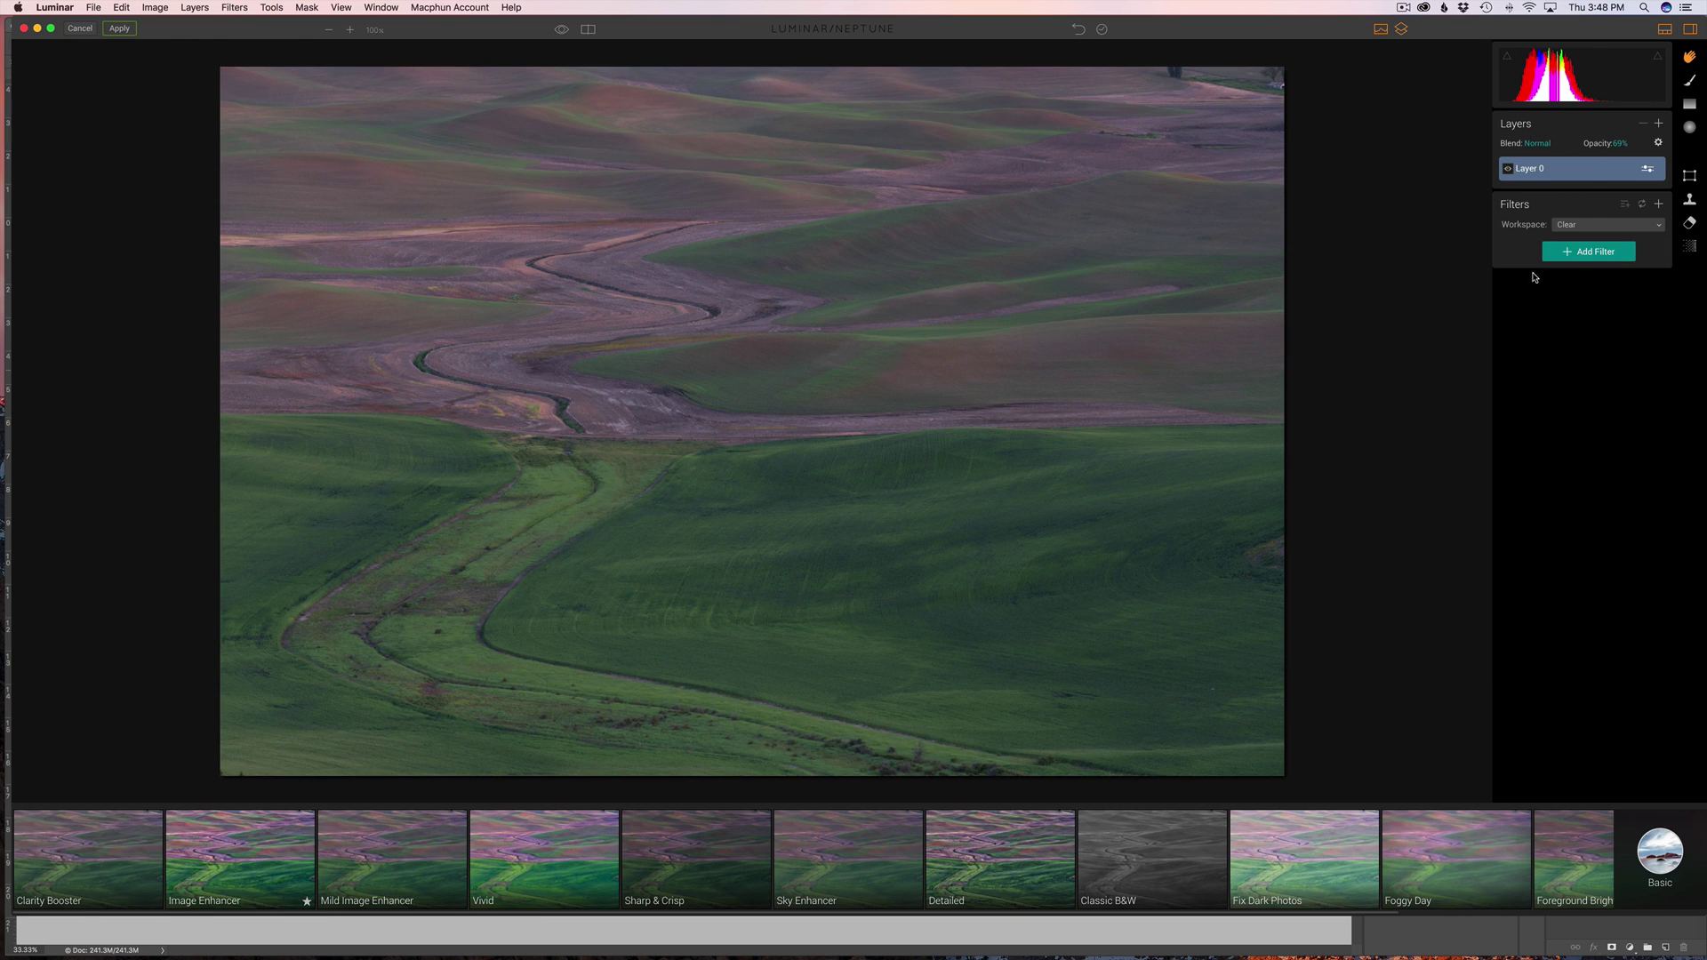
right_click(1579, 168)
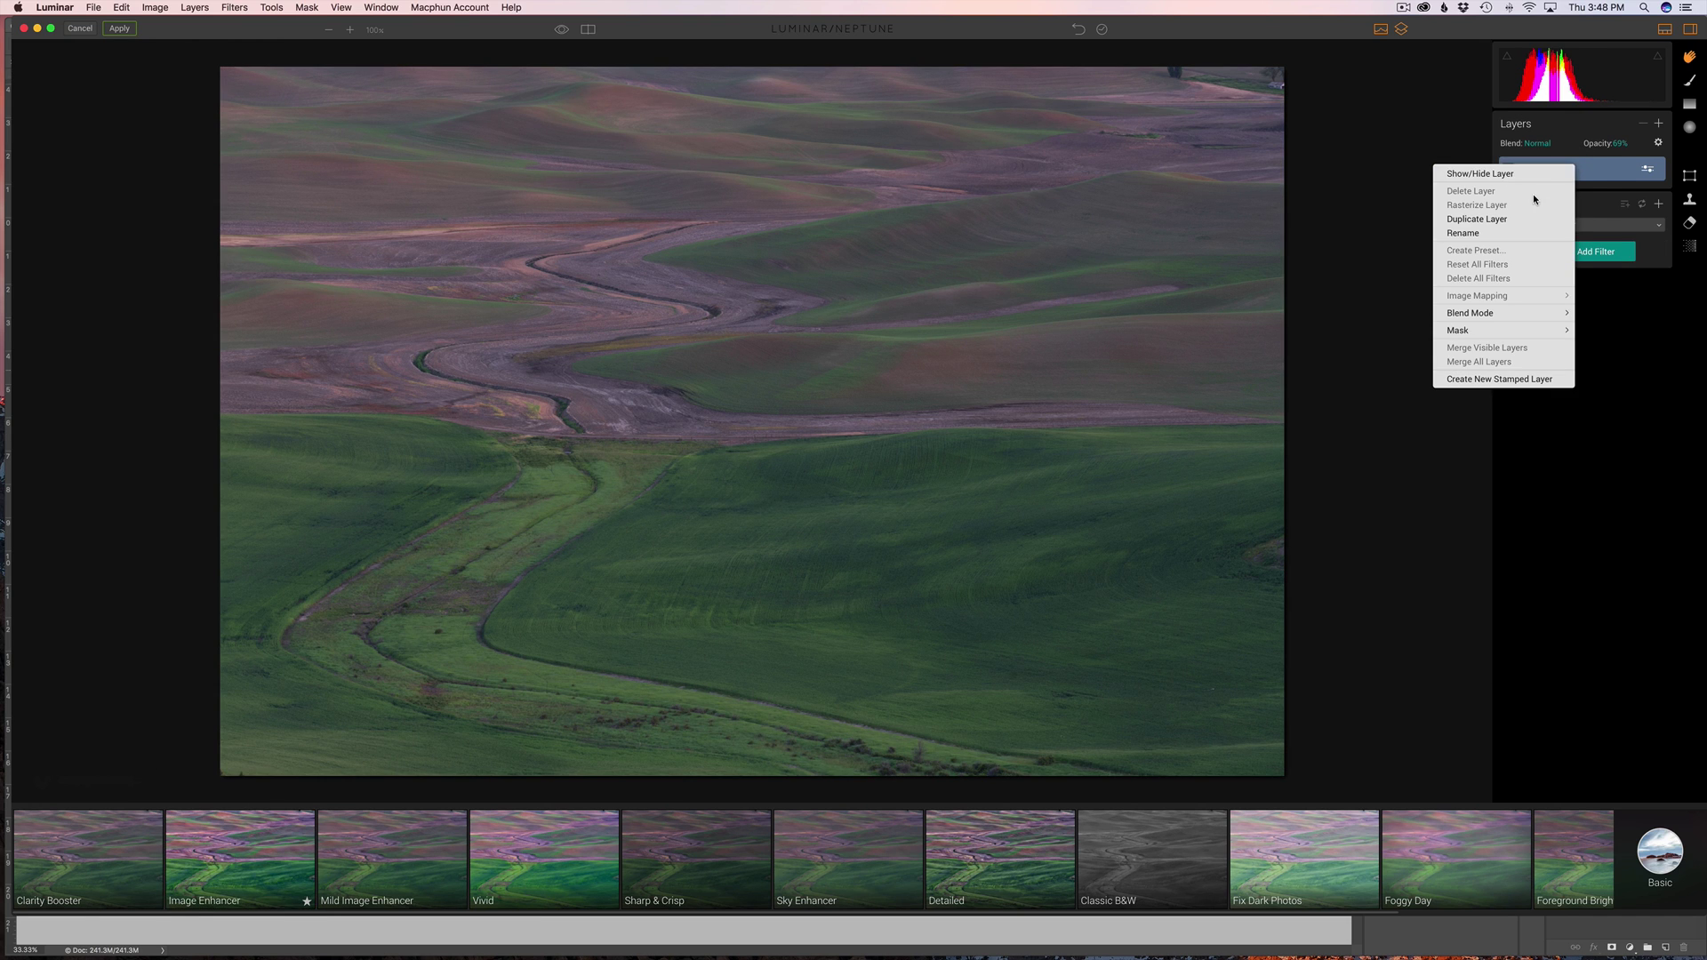
click(1382, 183)
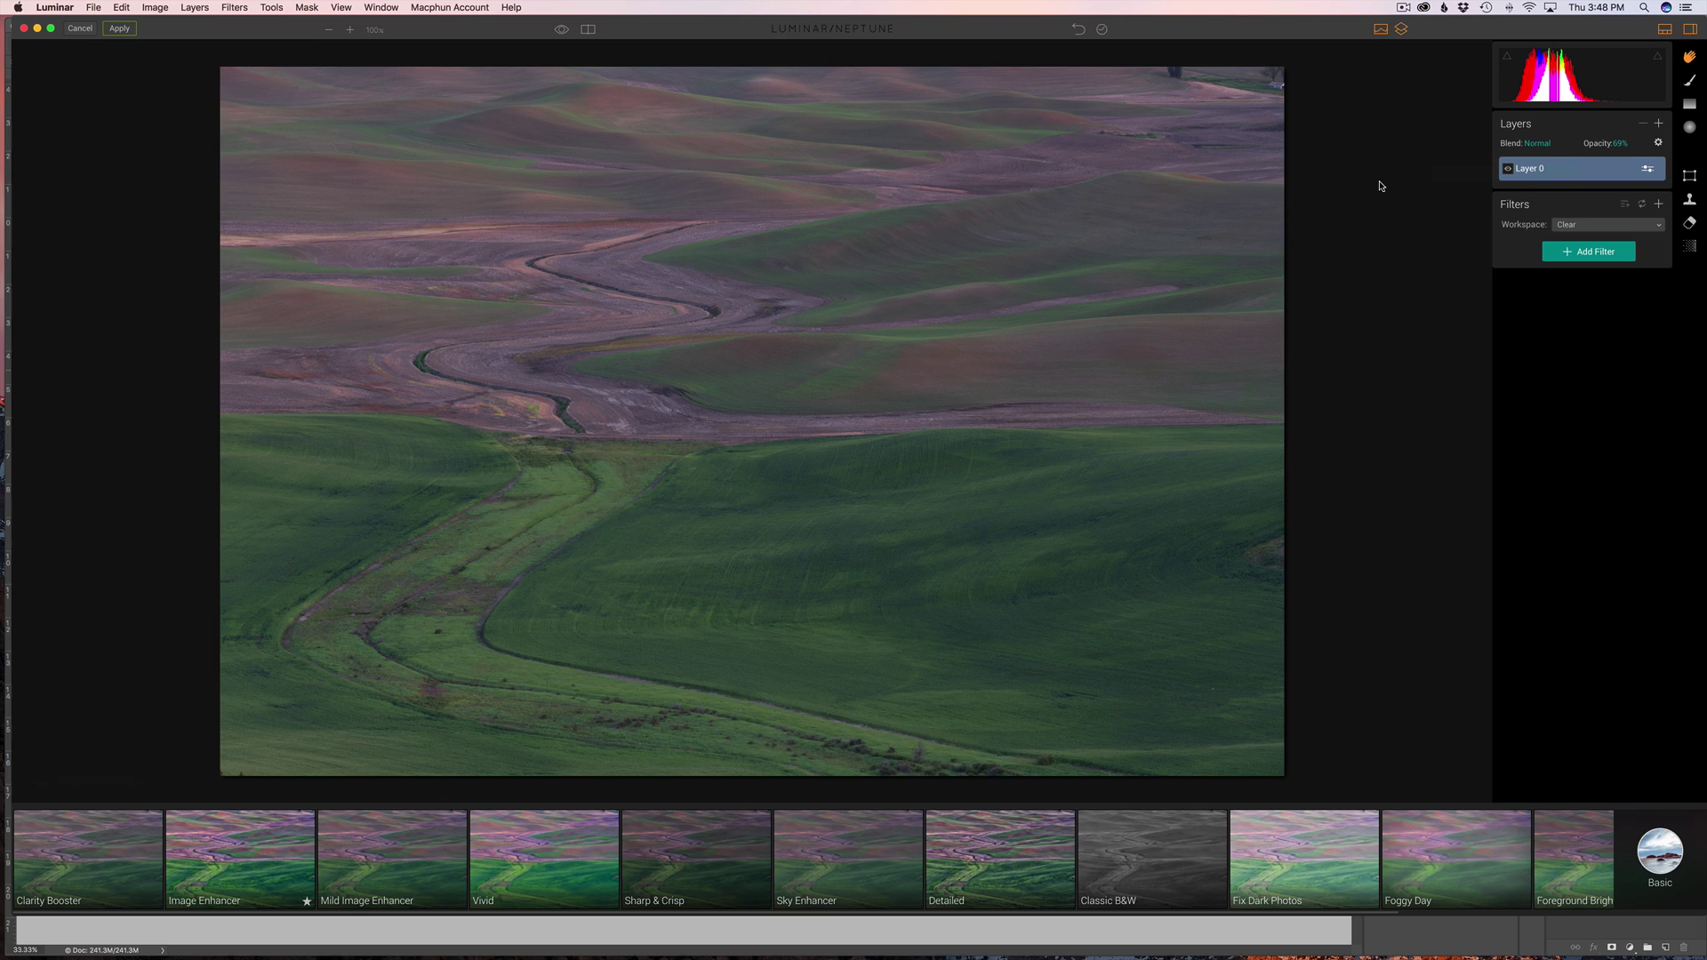
Step: Add an Accent - AI Filter to Layer 0 and raise its Boost to 100
click(1592, 253)
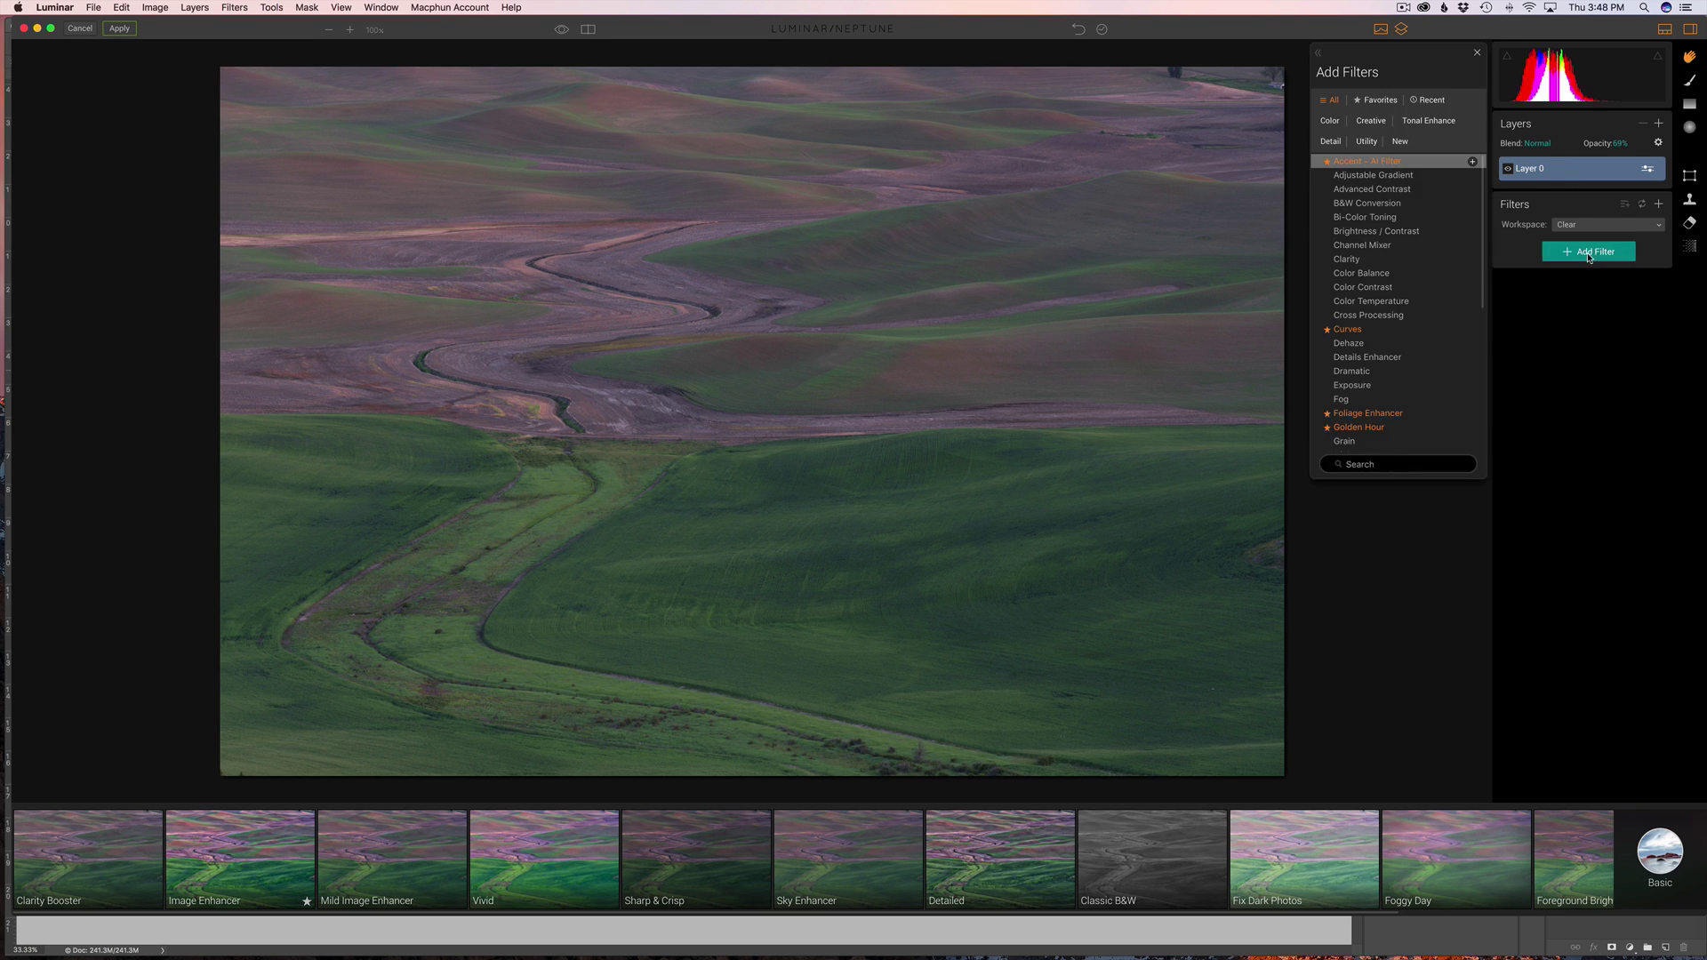
click(1379, 167)
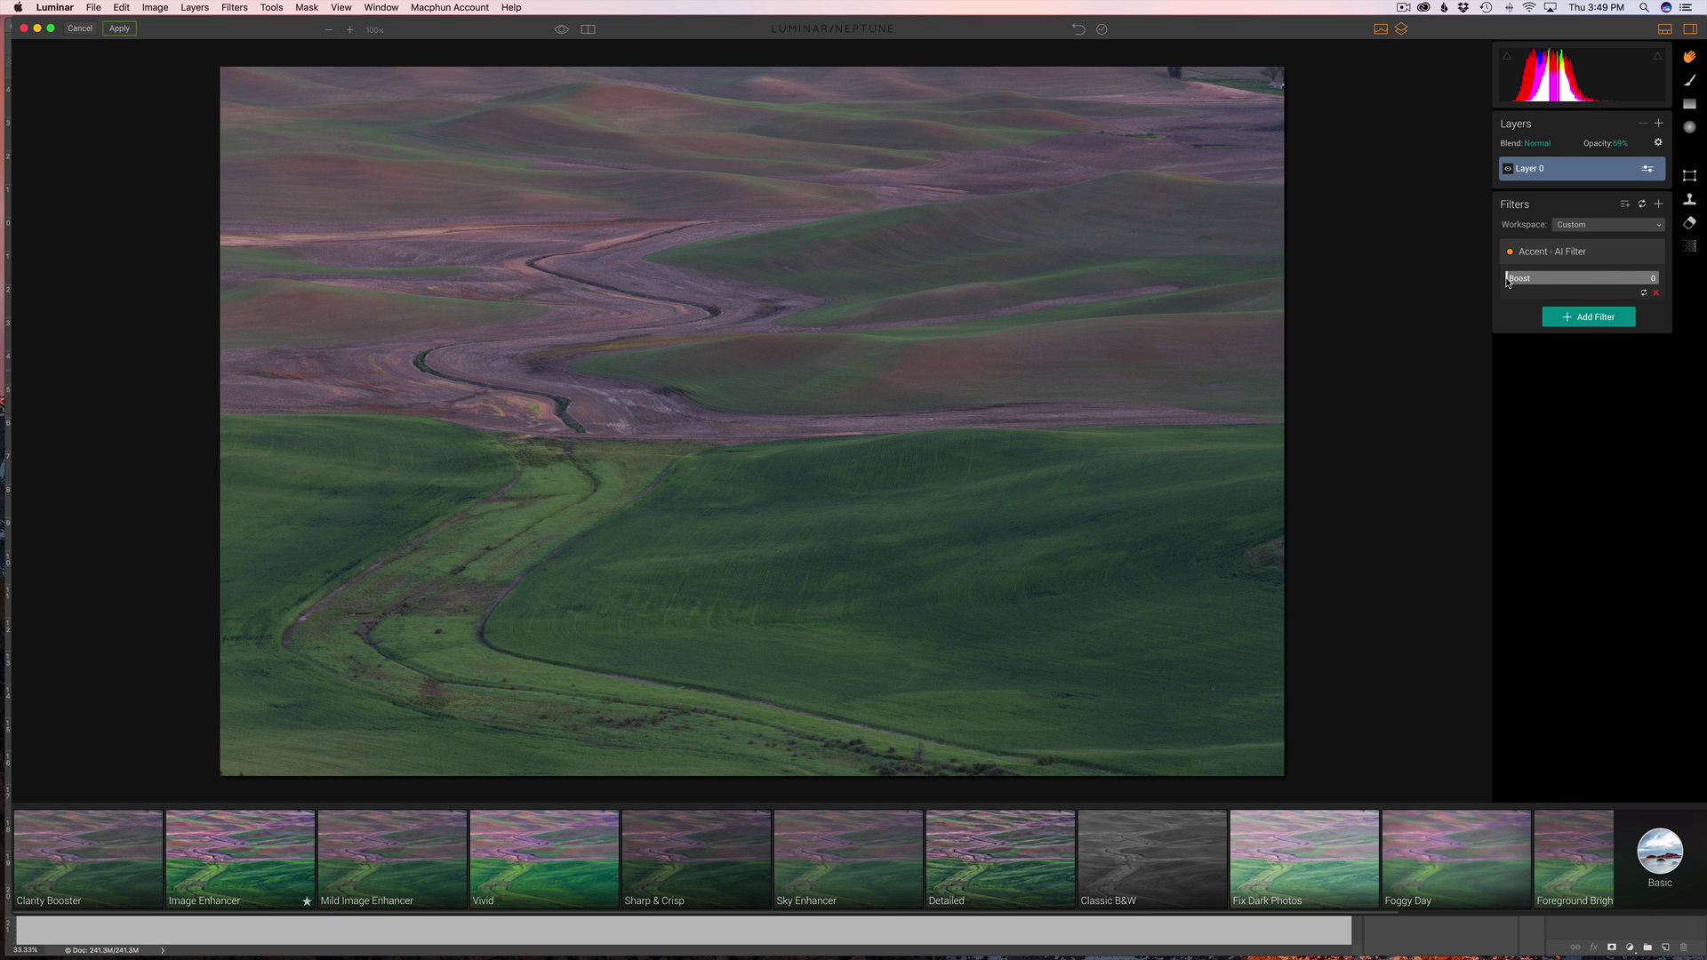
drag(1506, 281, 1704, 289)
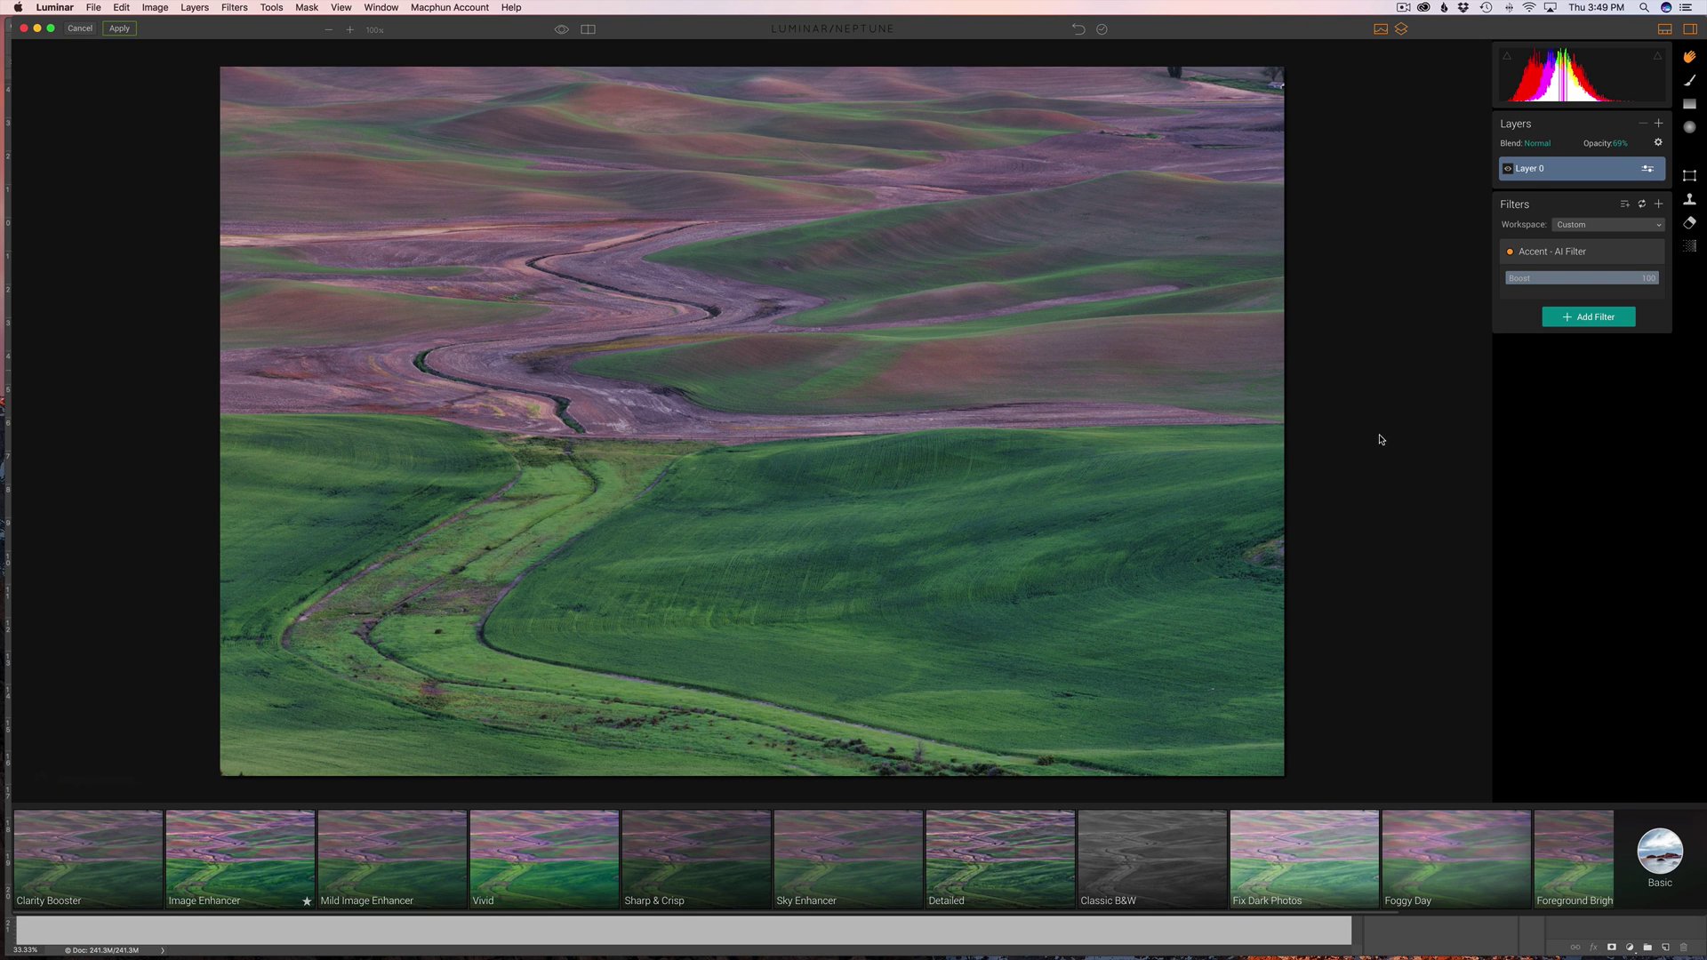
Step: Compare the Accent-boosted photo with the original using the Before/After split and preview toggle
click(587, 29)
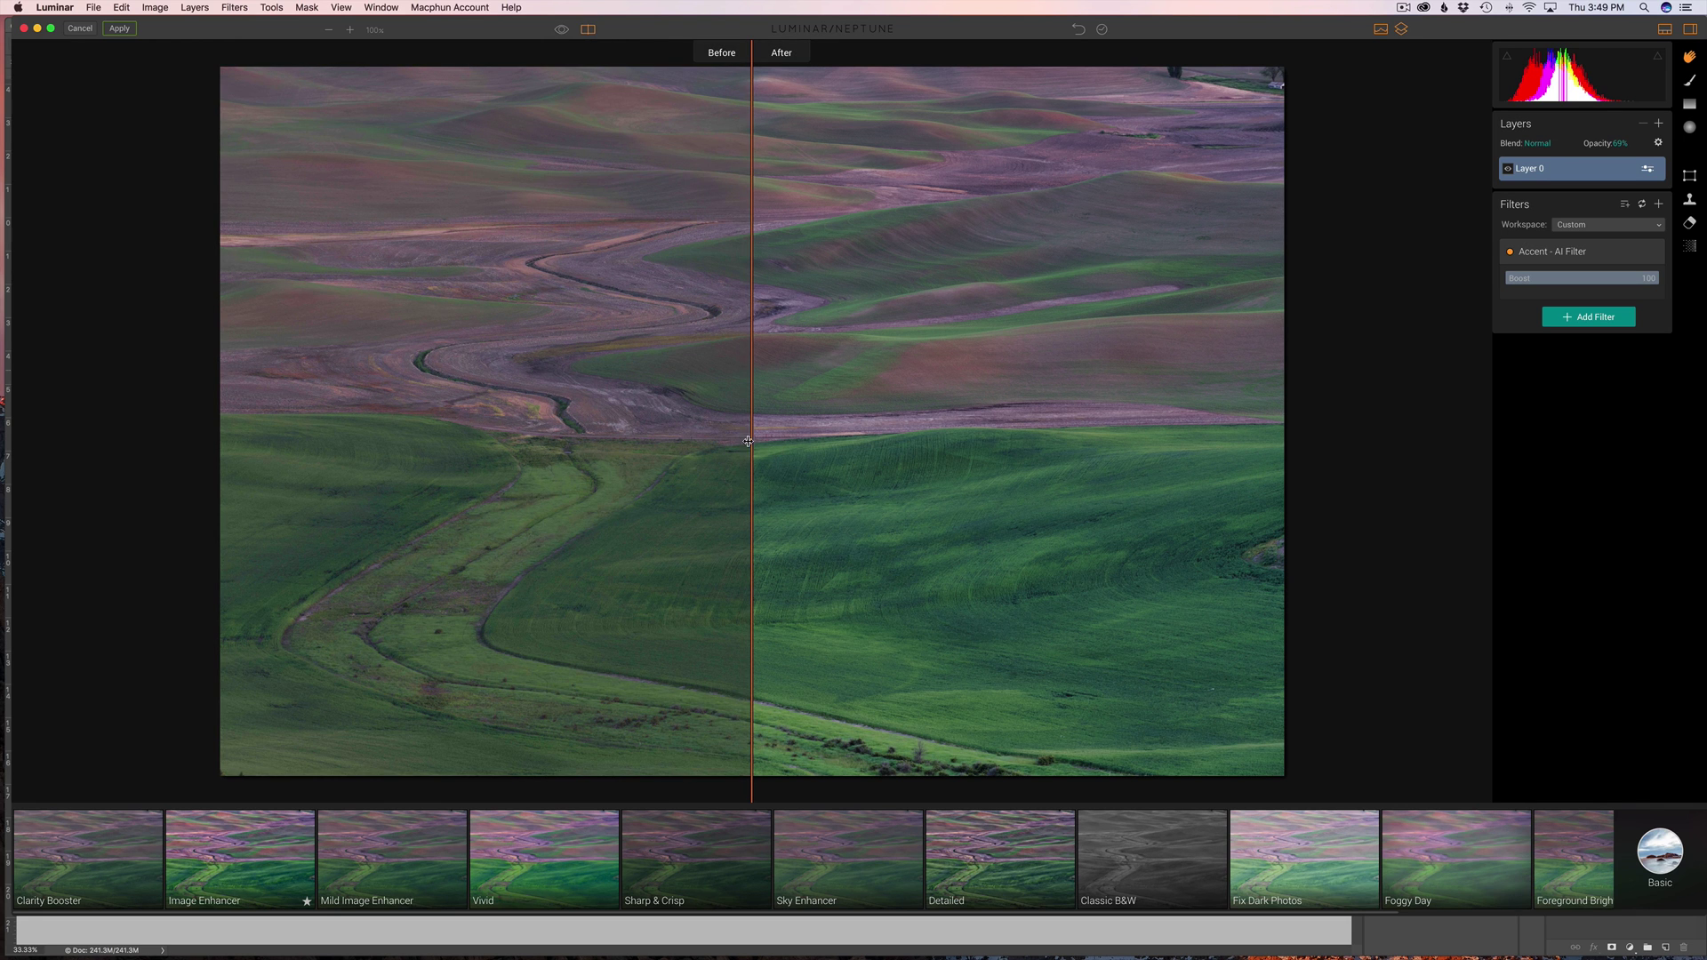
drag(748, 441, 636, 436)
click(587, 30)
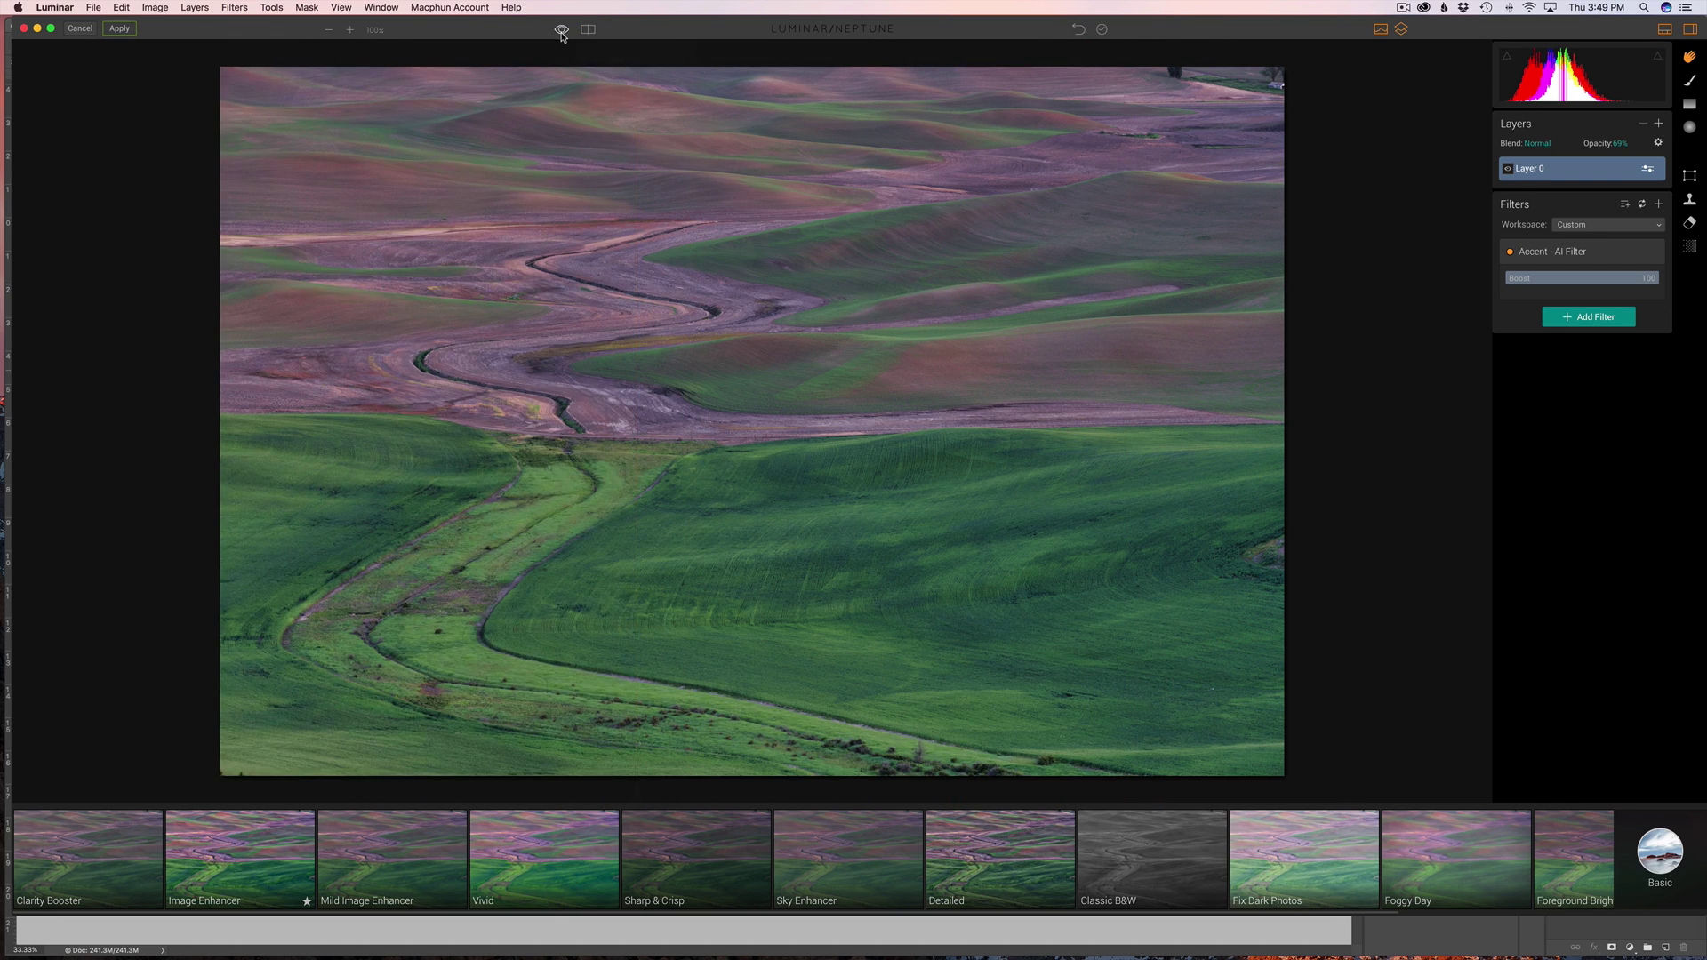
click(561, 30)
click(561, 30)
click(562, 30)
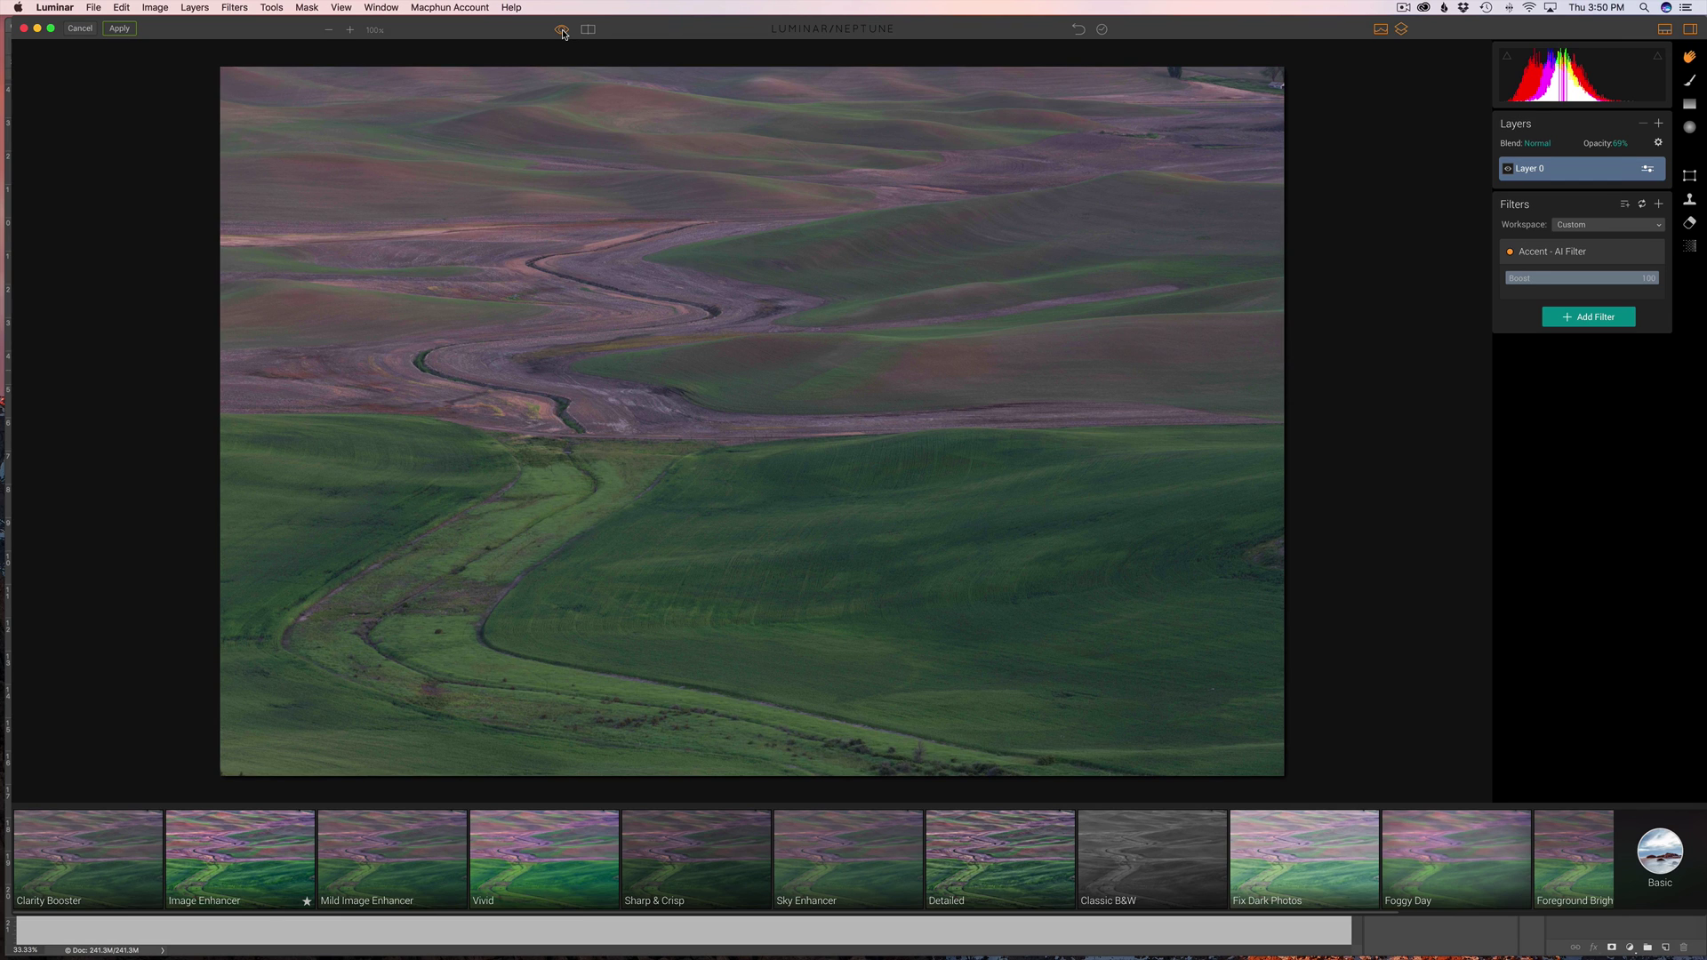
click(562, 30)
click(562, 30)
click(562, 30)
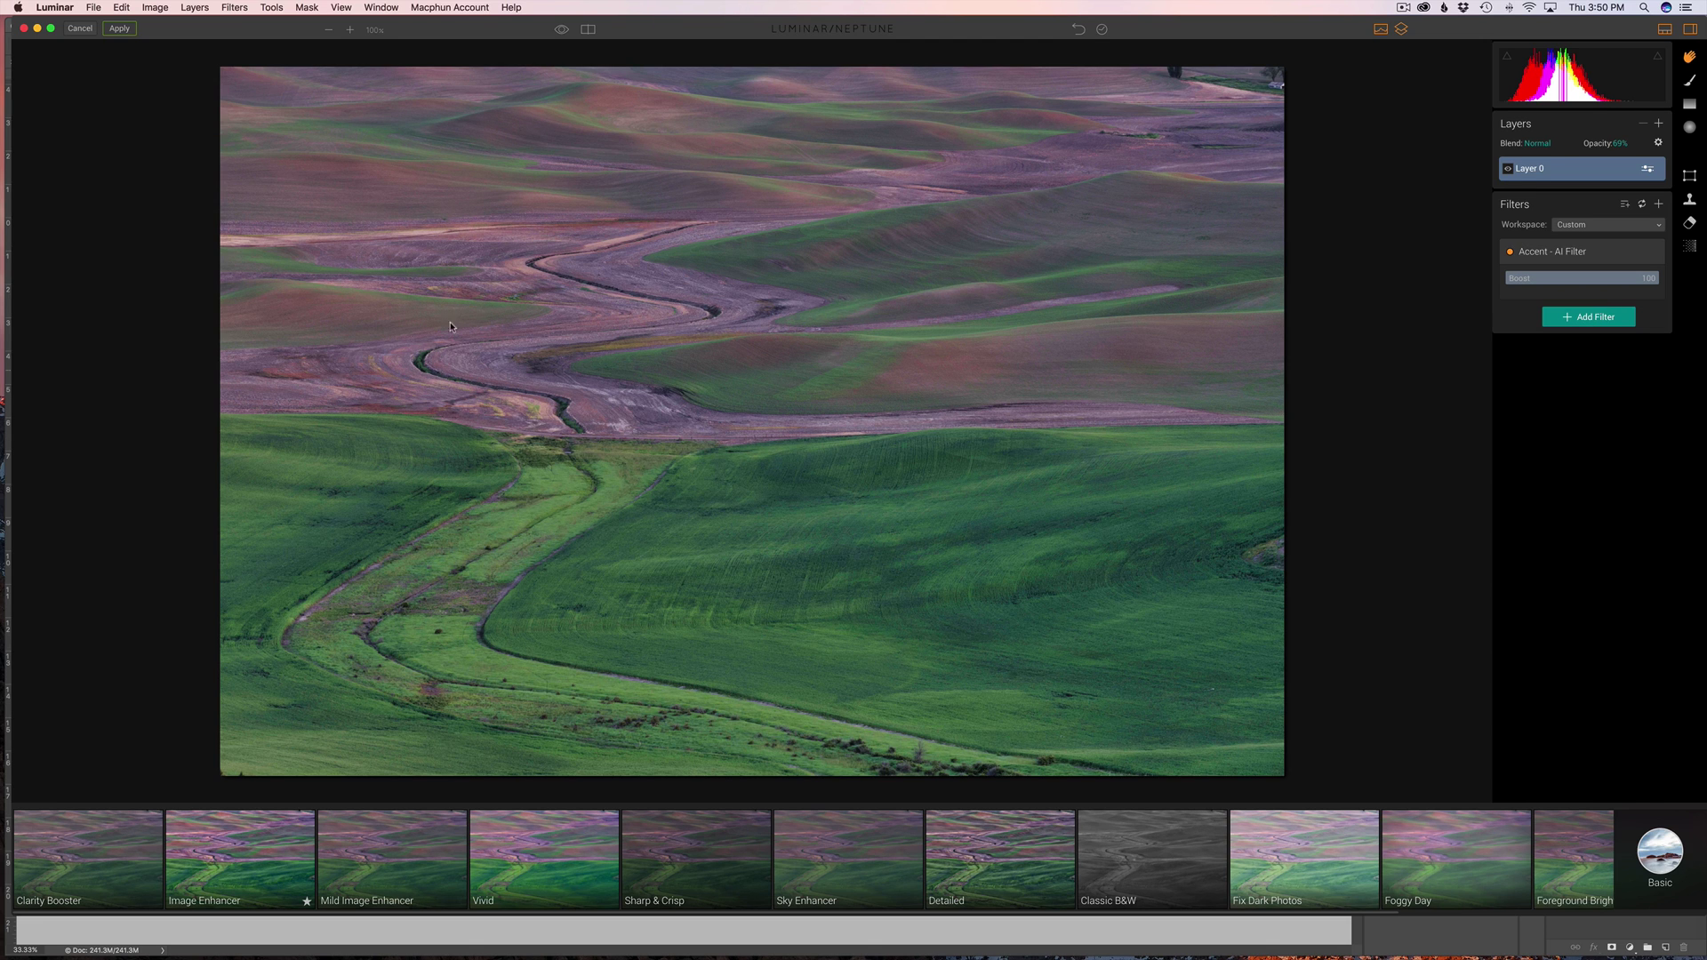
Step: Add a Golden Hour filter at Amount 28 and compare the result with the original
click(1600, 321)
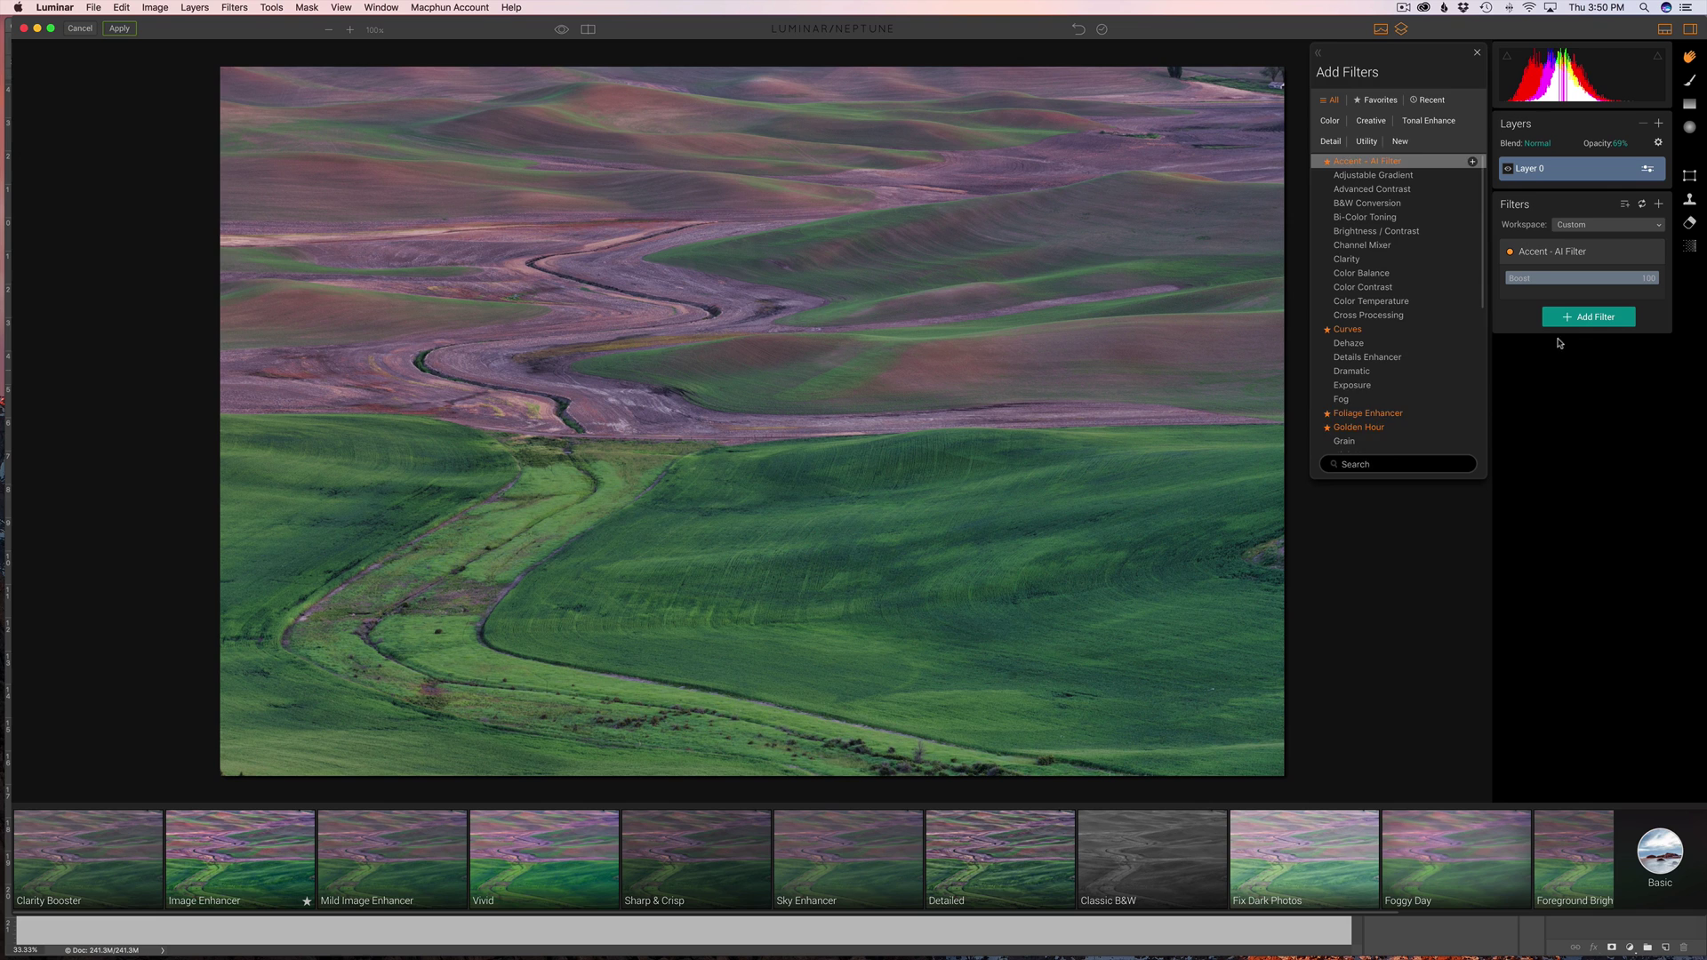
click(1395, 432)
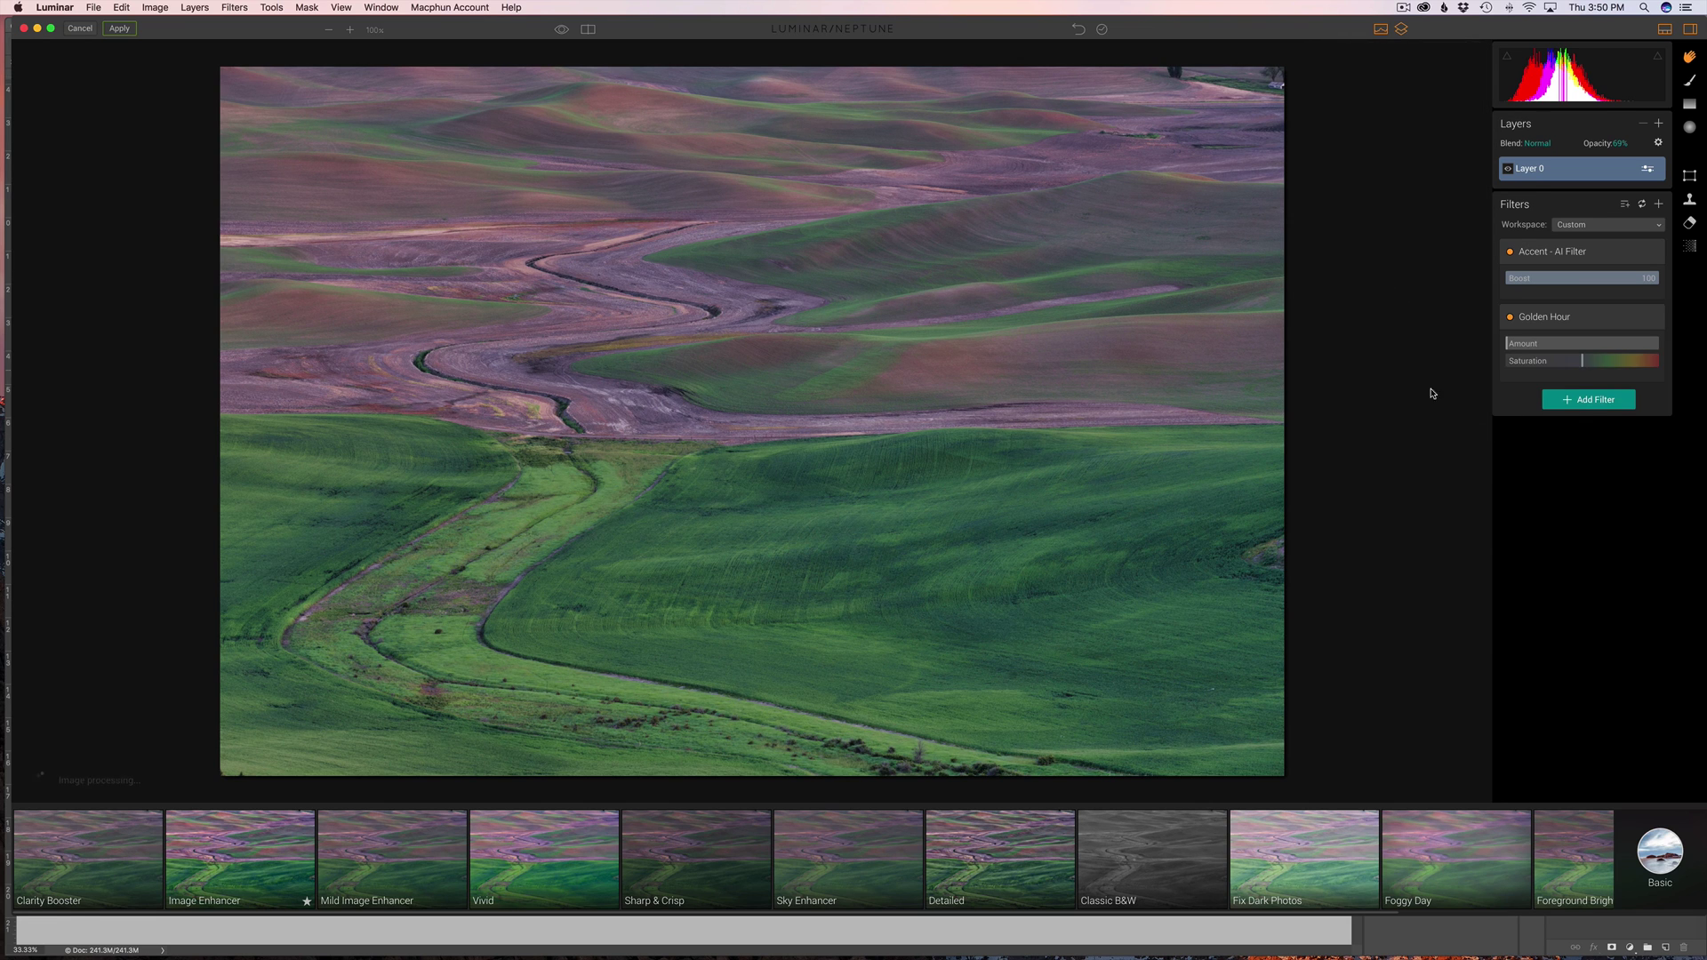
drag(1511, 347, 1551, 353)
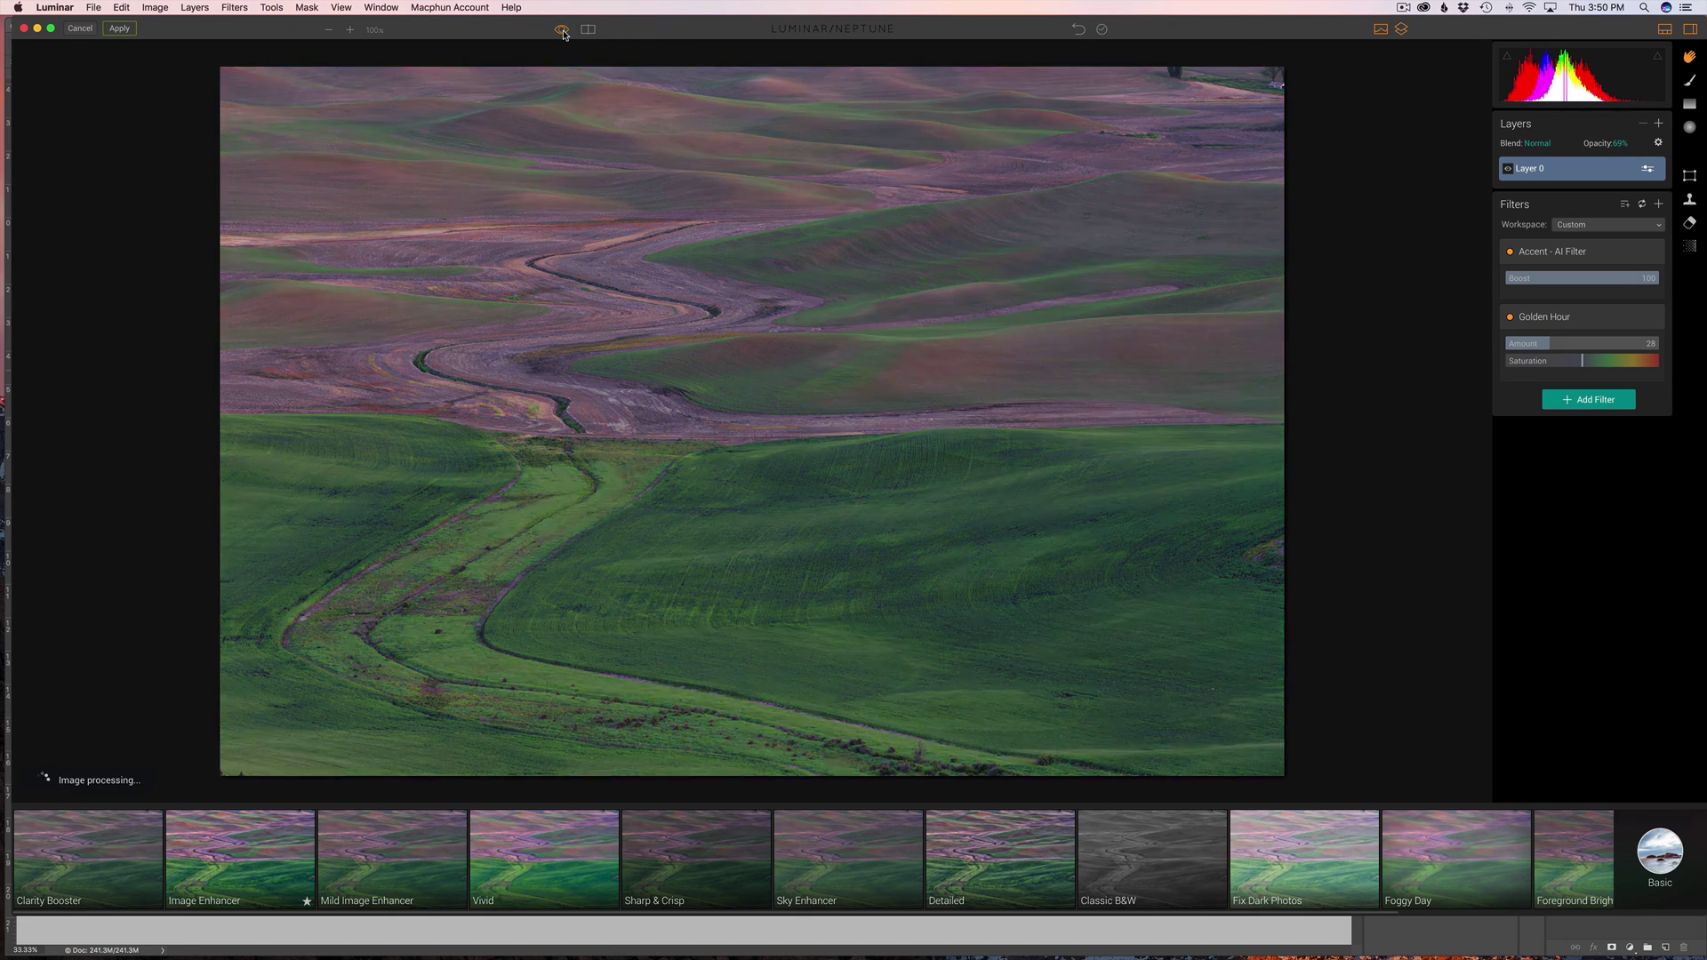
click(562, 30)
click(563, 32)
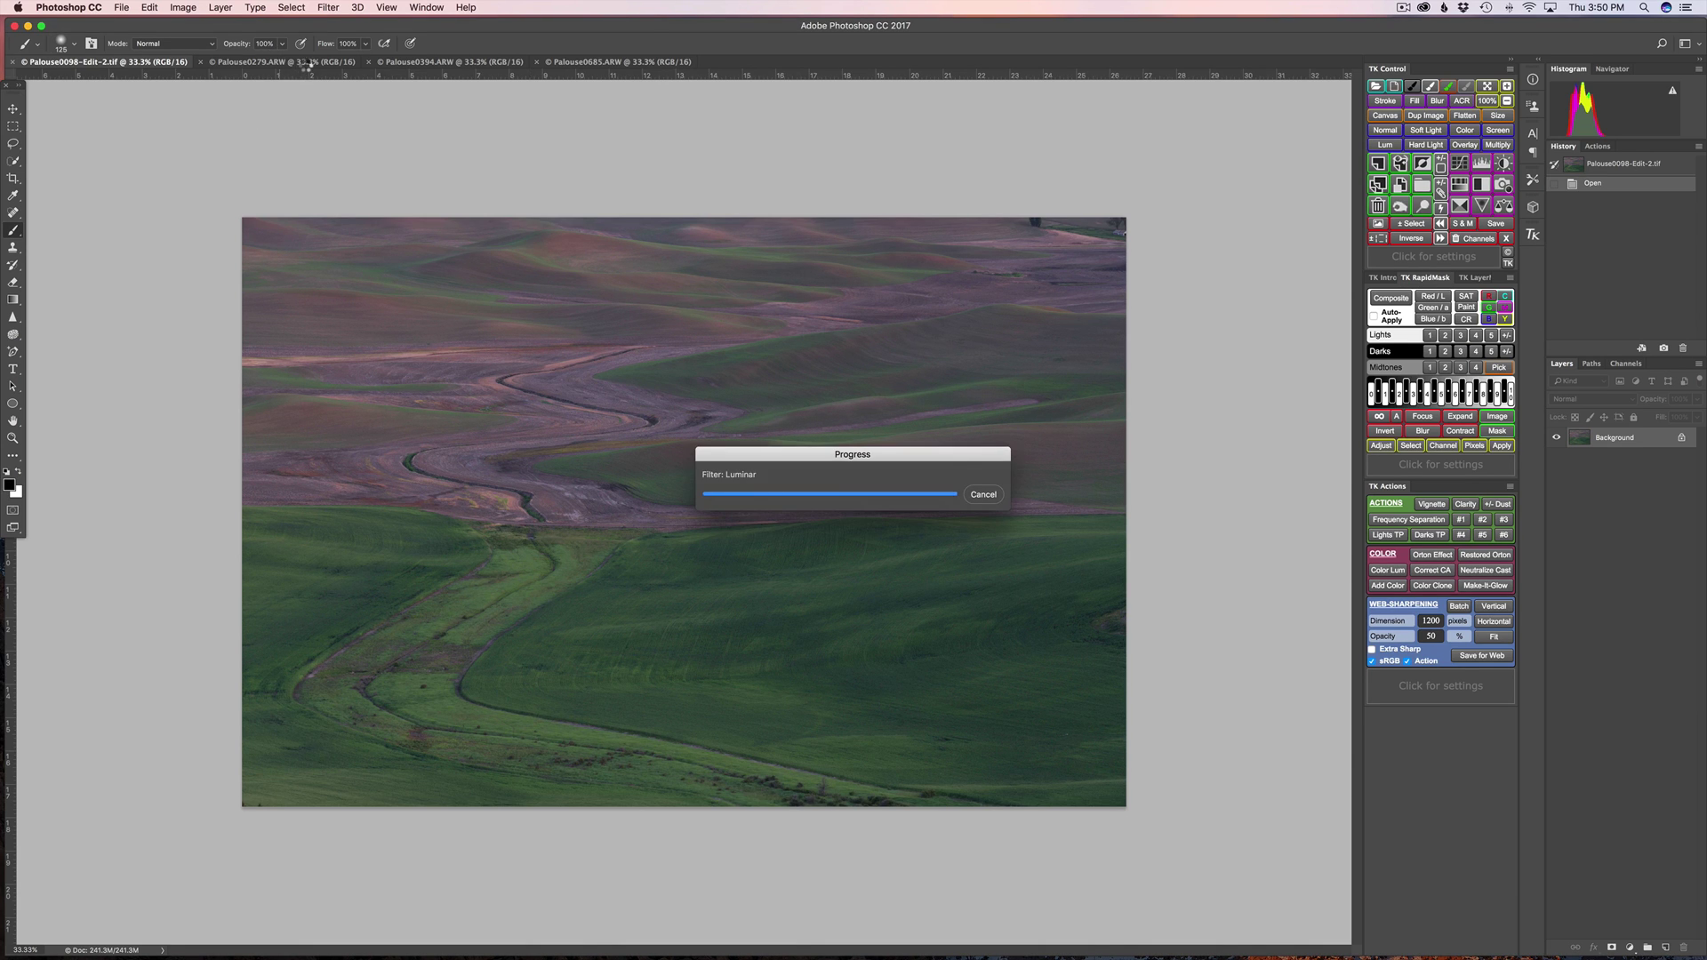
Step: Switch to the Palouse0279.ARW photo and open it in the Luminar plug-in
click(308, 64)
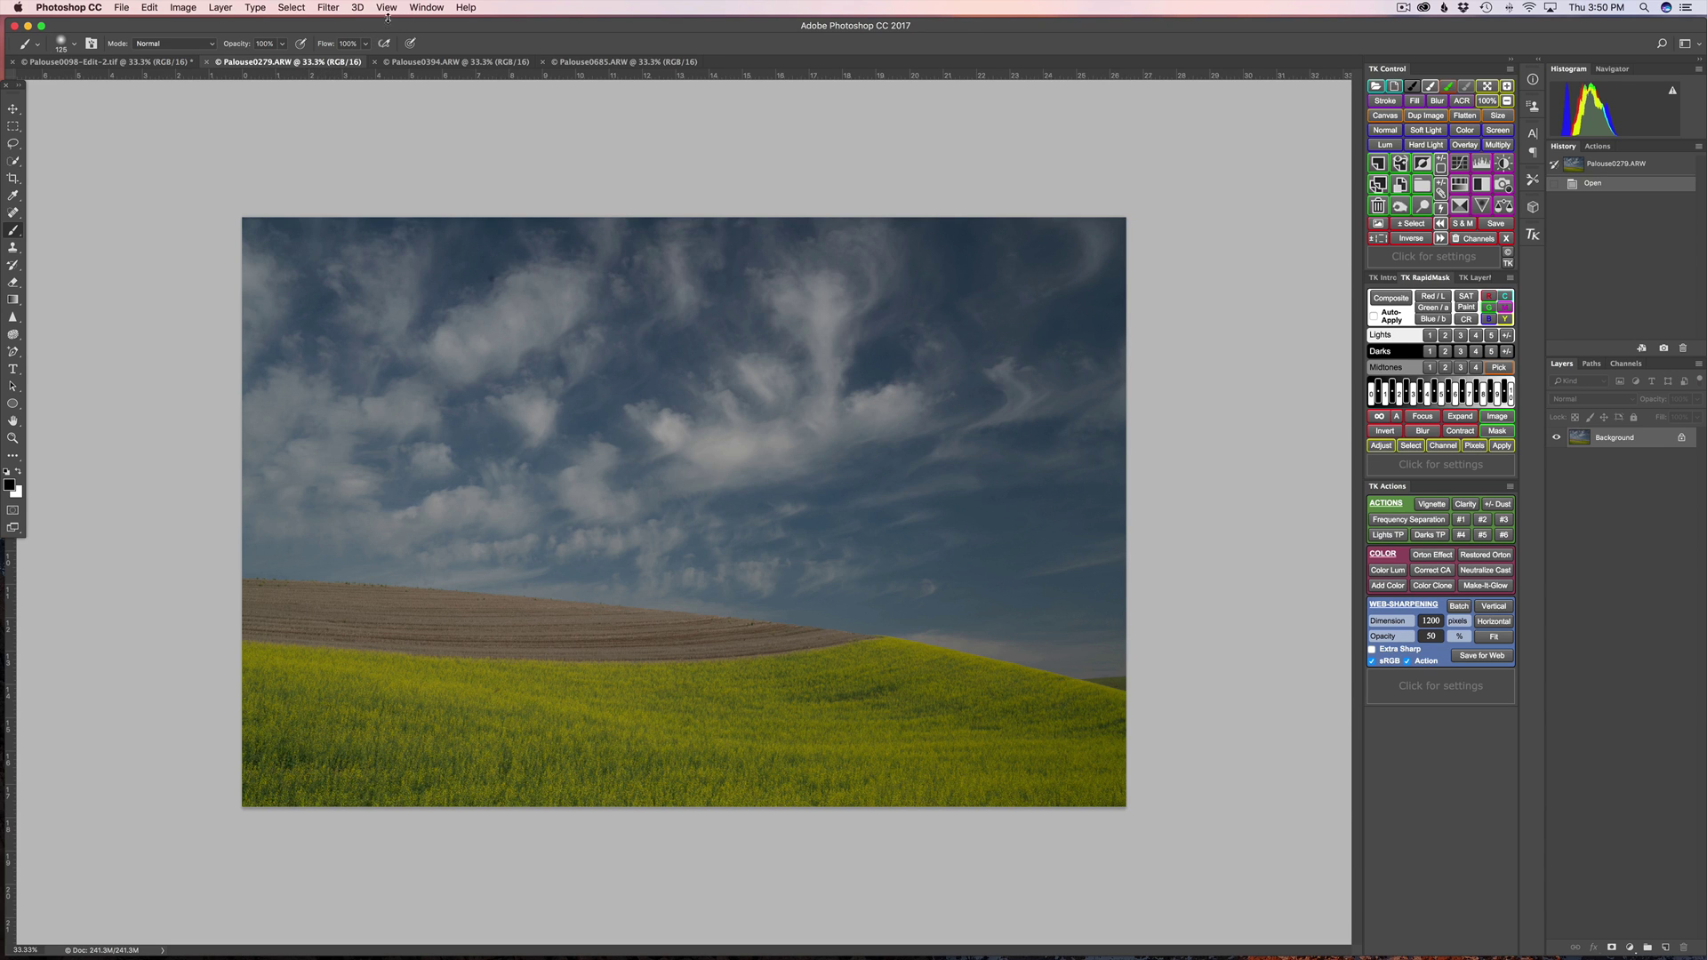
click(331, 9)
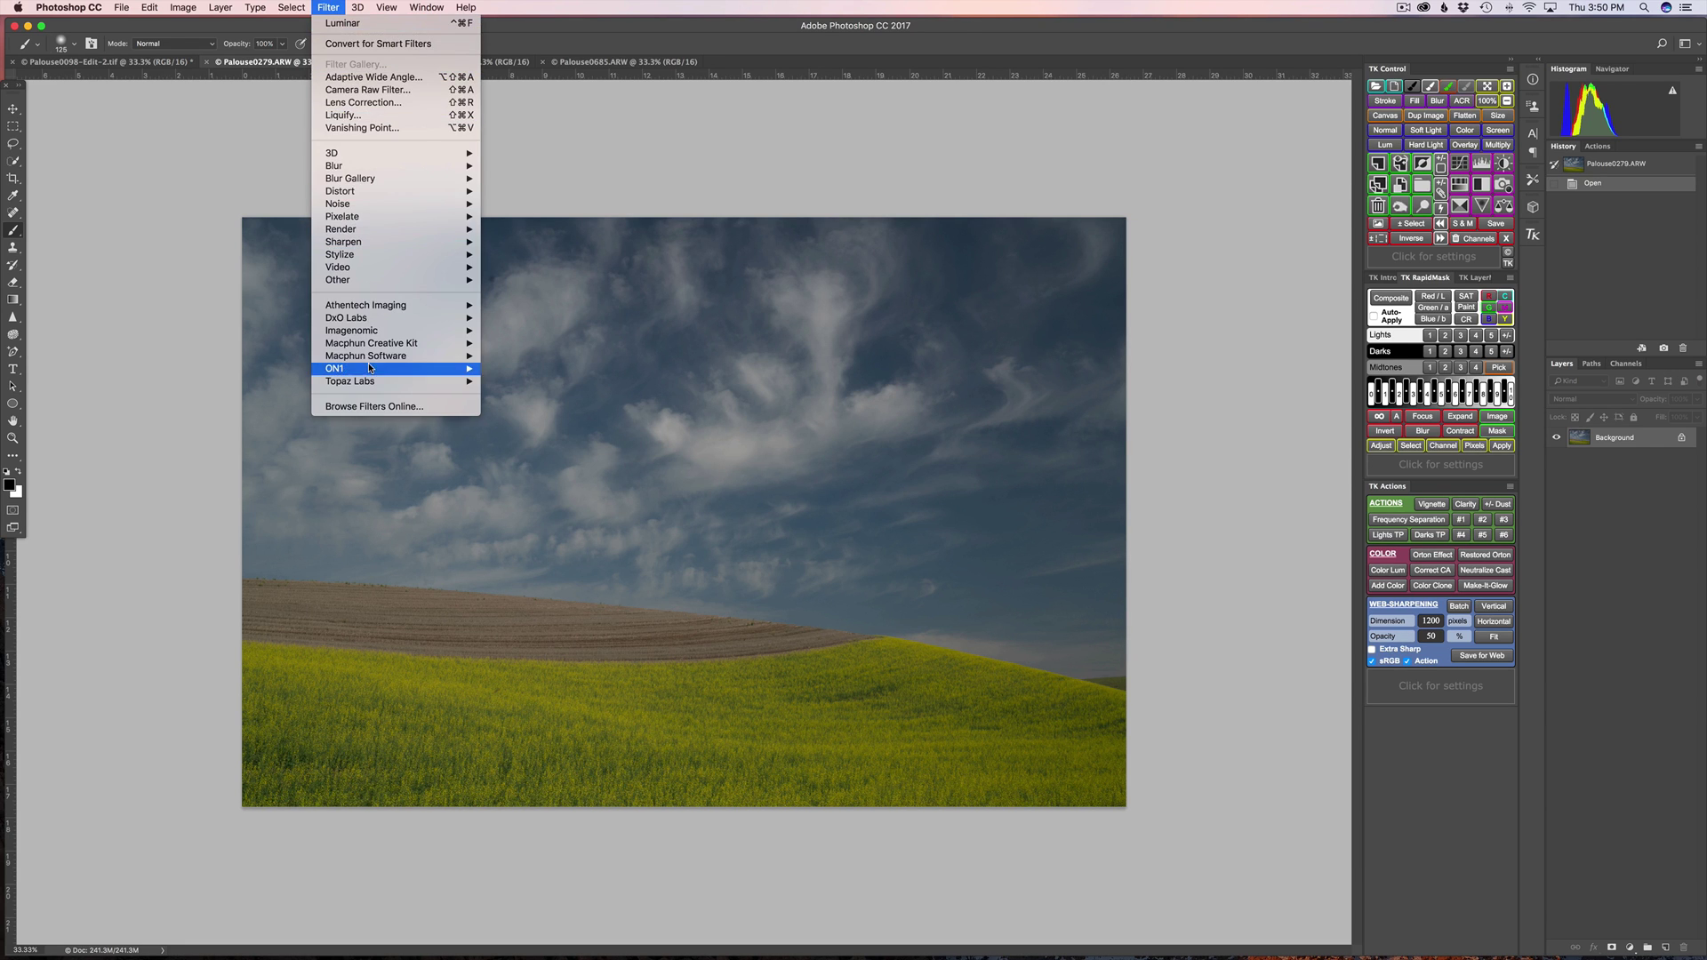
mouse_move(453, 356)
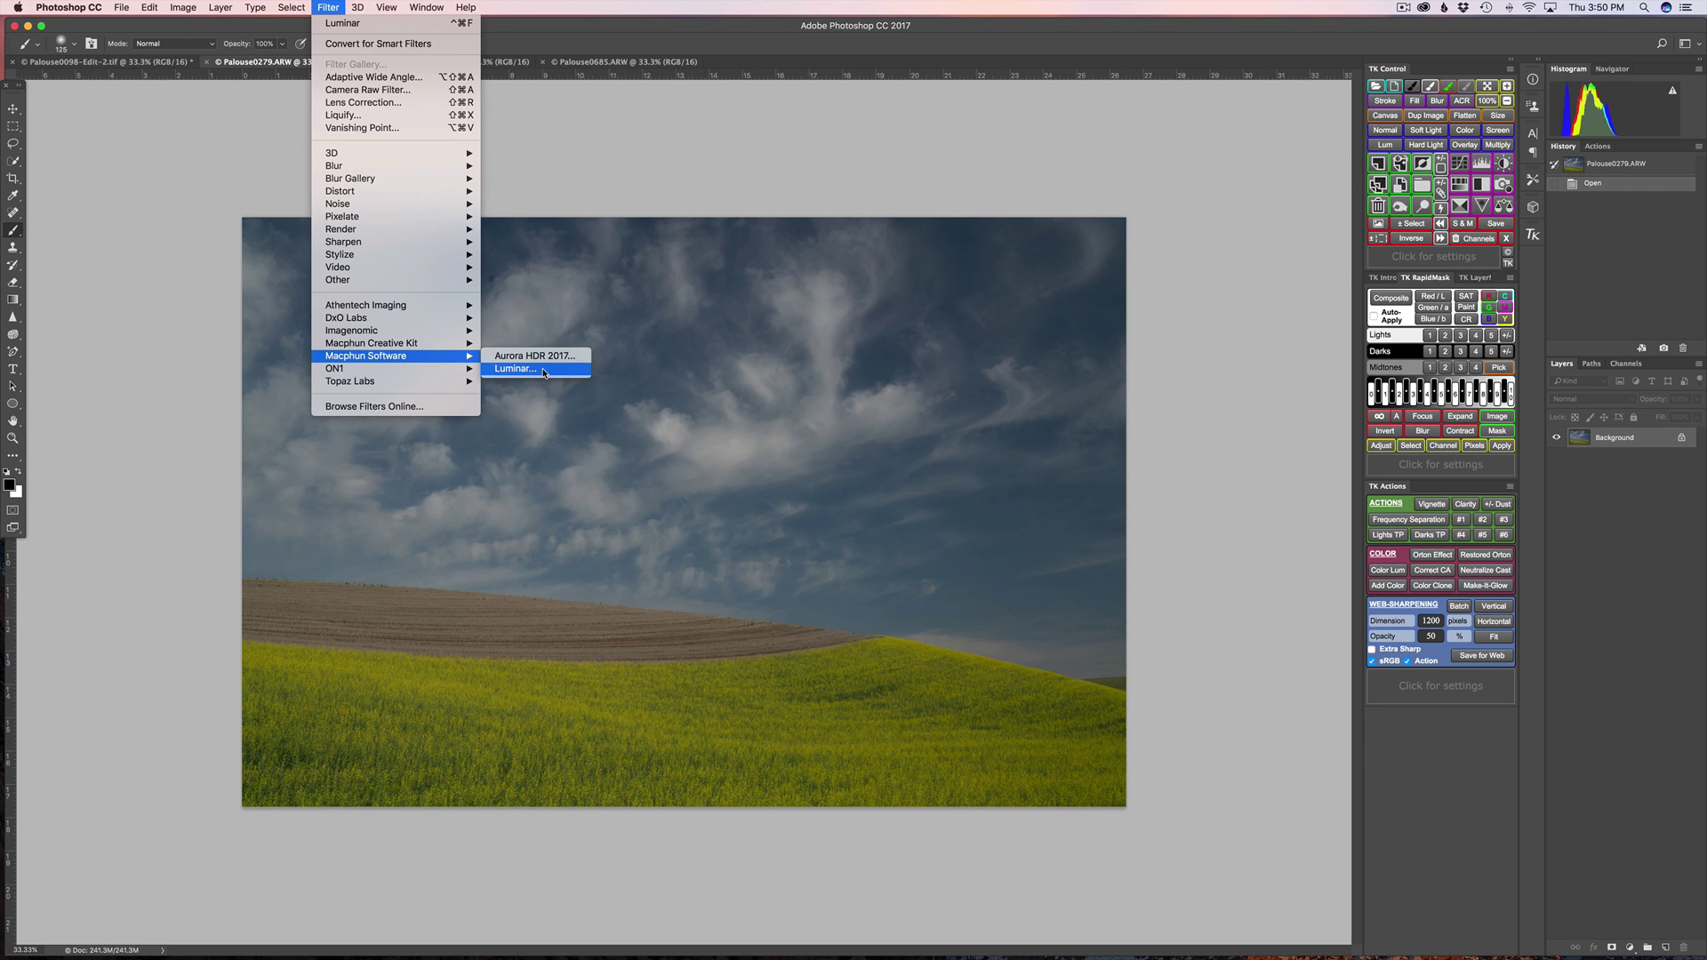
click(516, 368)
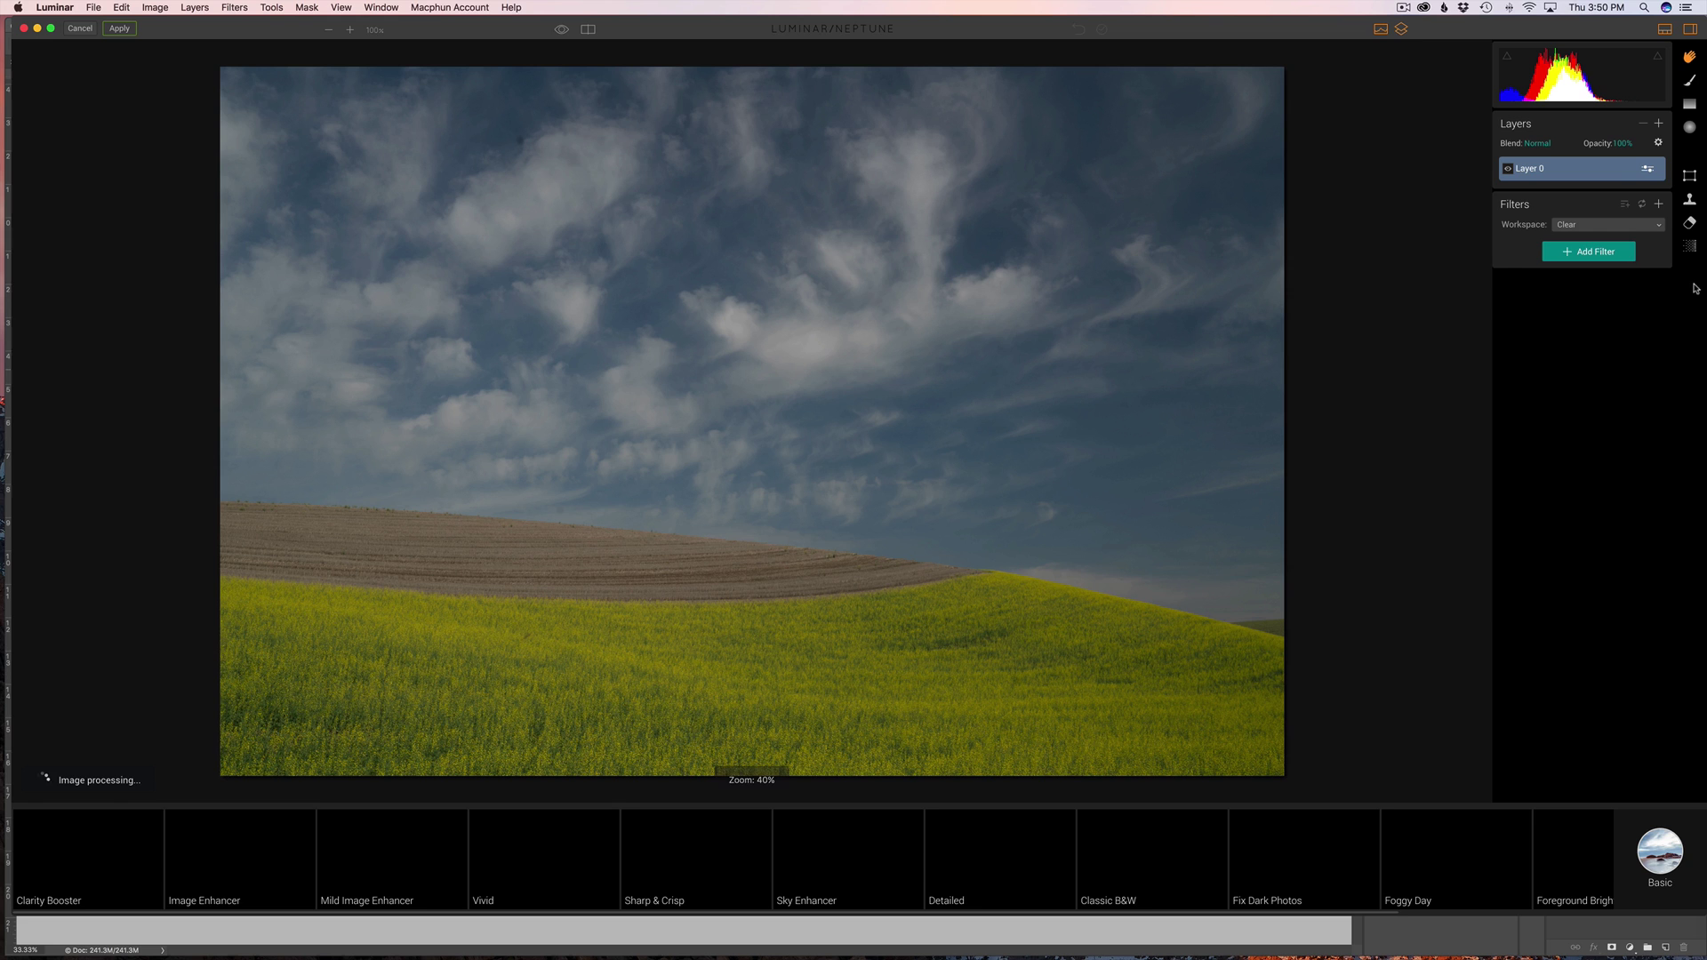
Step: Add an Accent - AI Filter at Boost 100, after briefly favoriting and unfavoriting B&W Conversion
click(1588, 254)
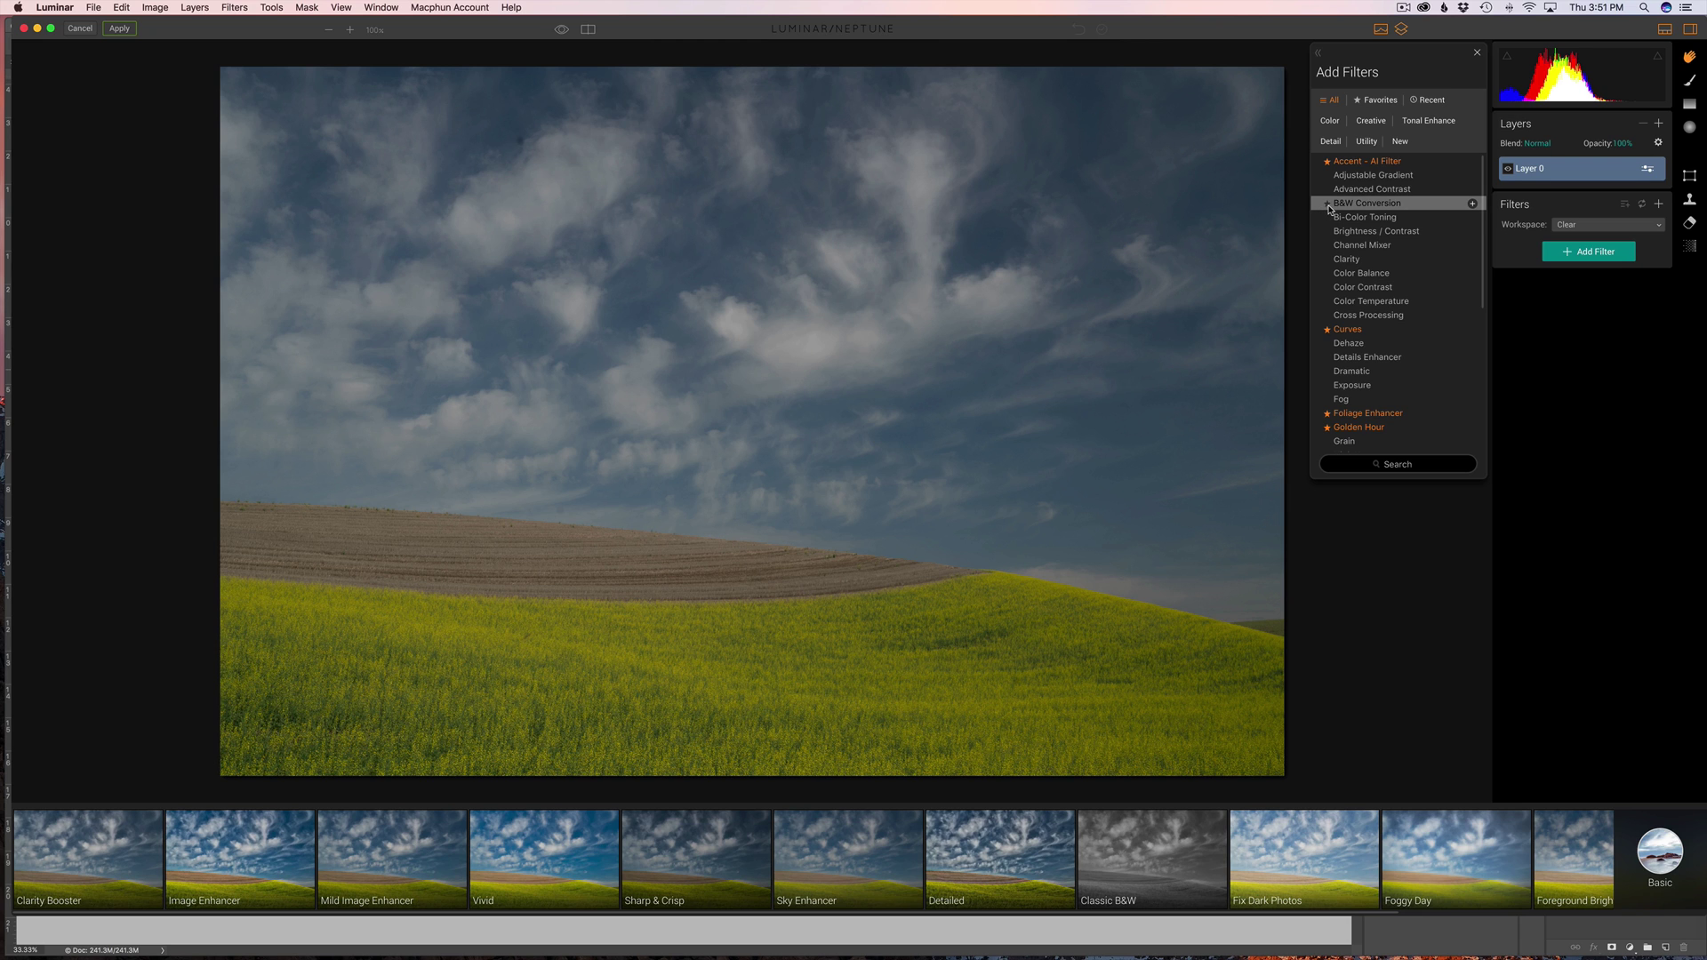
click(1328, 204)
click(1327, 206)
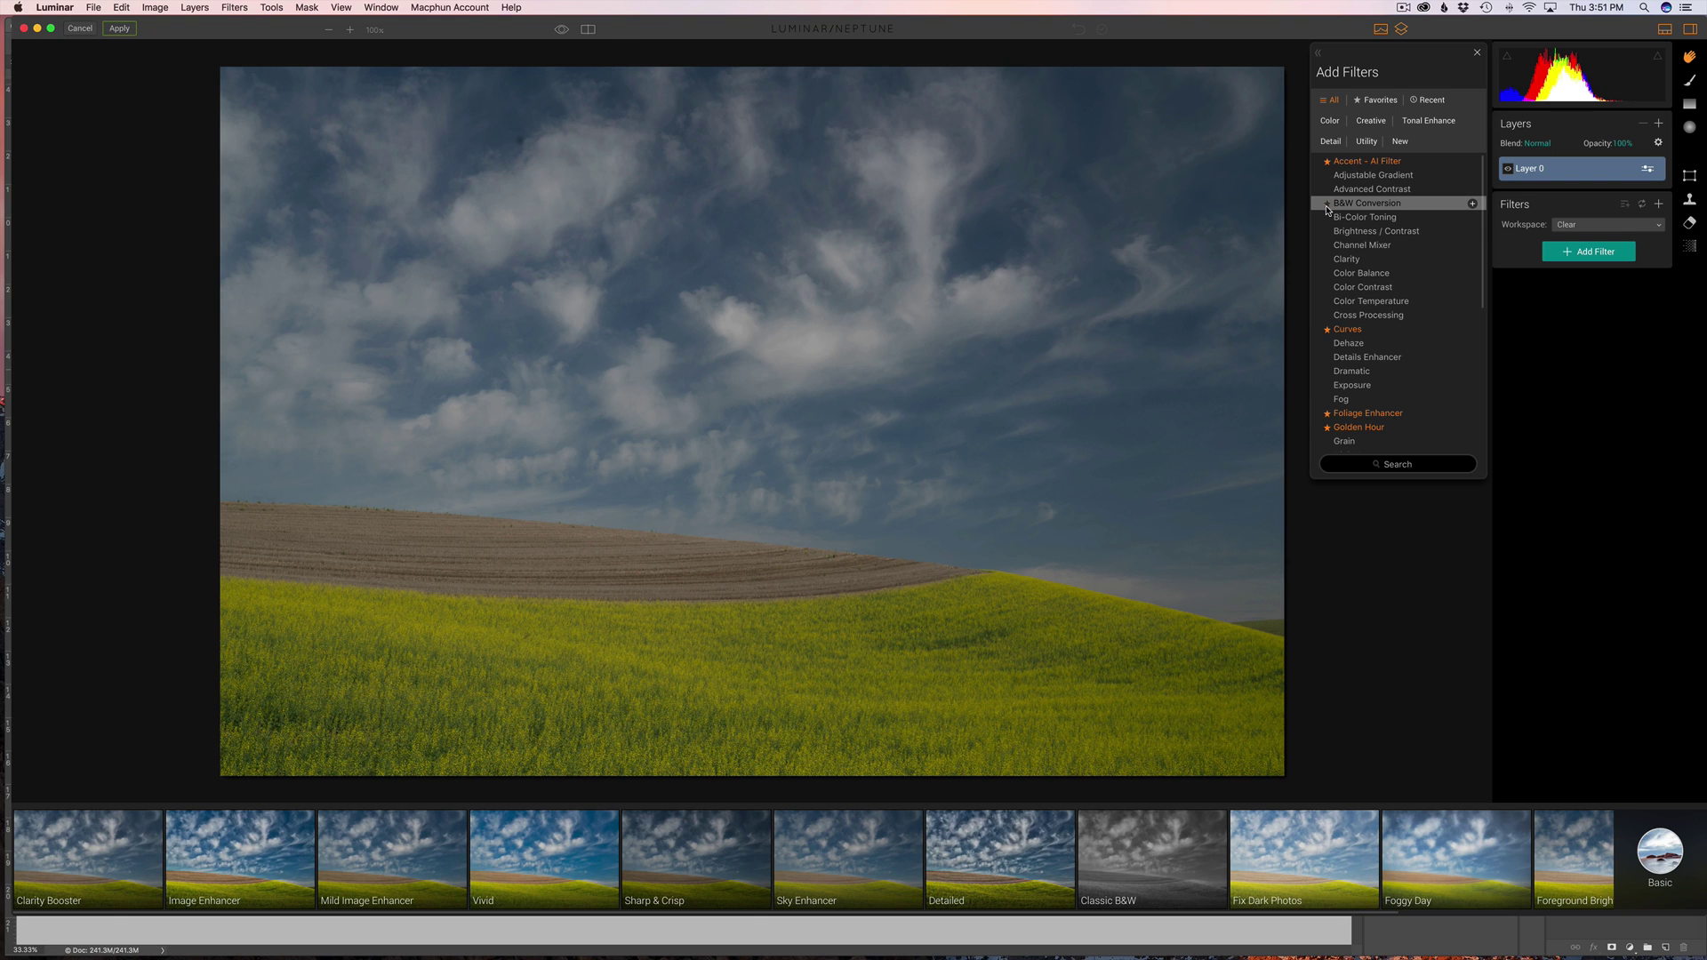
click(1353, 163)
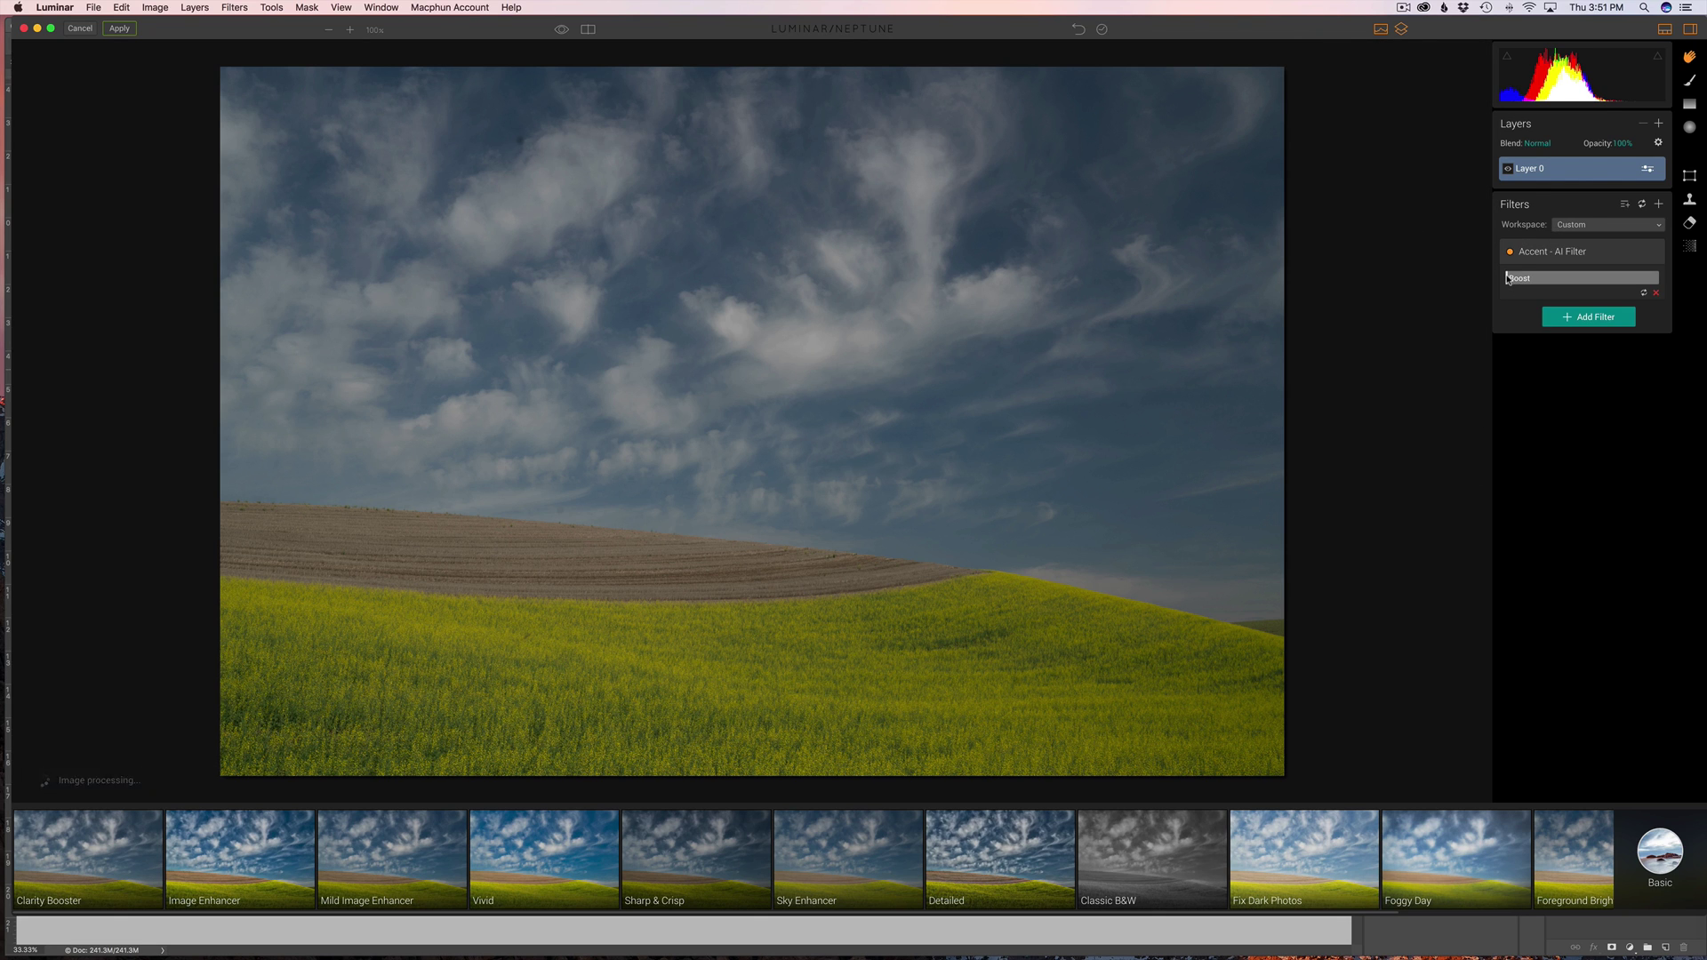
drag(1505, 281, 1647, 282)
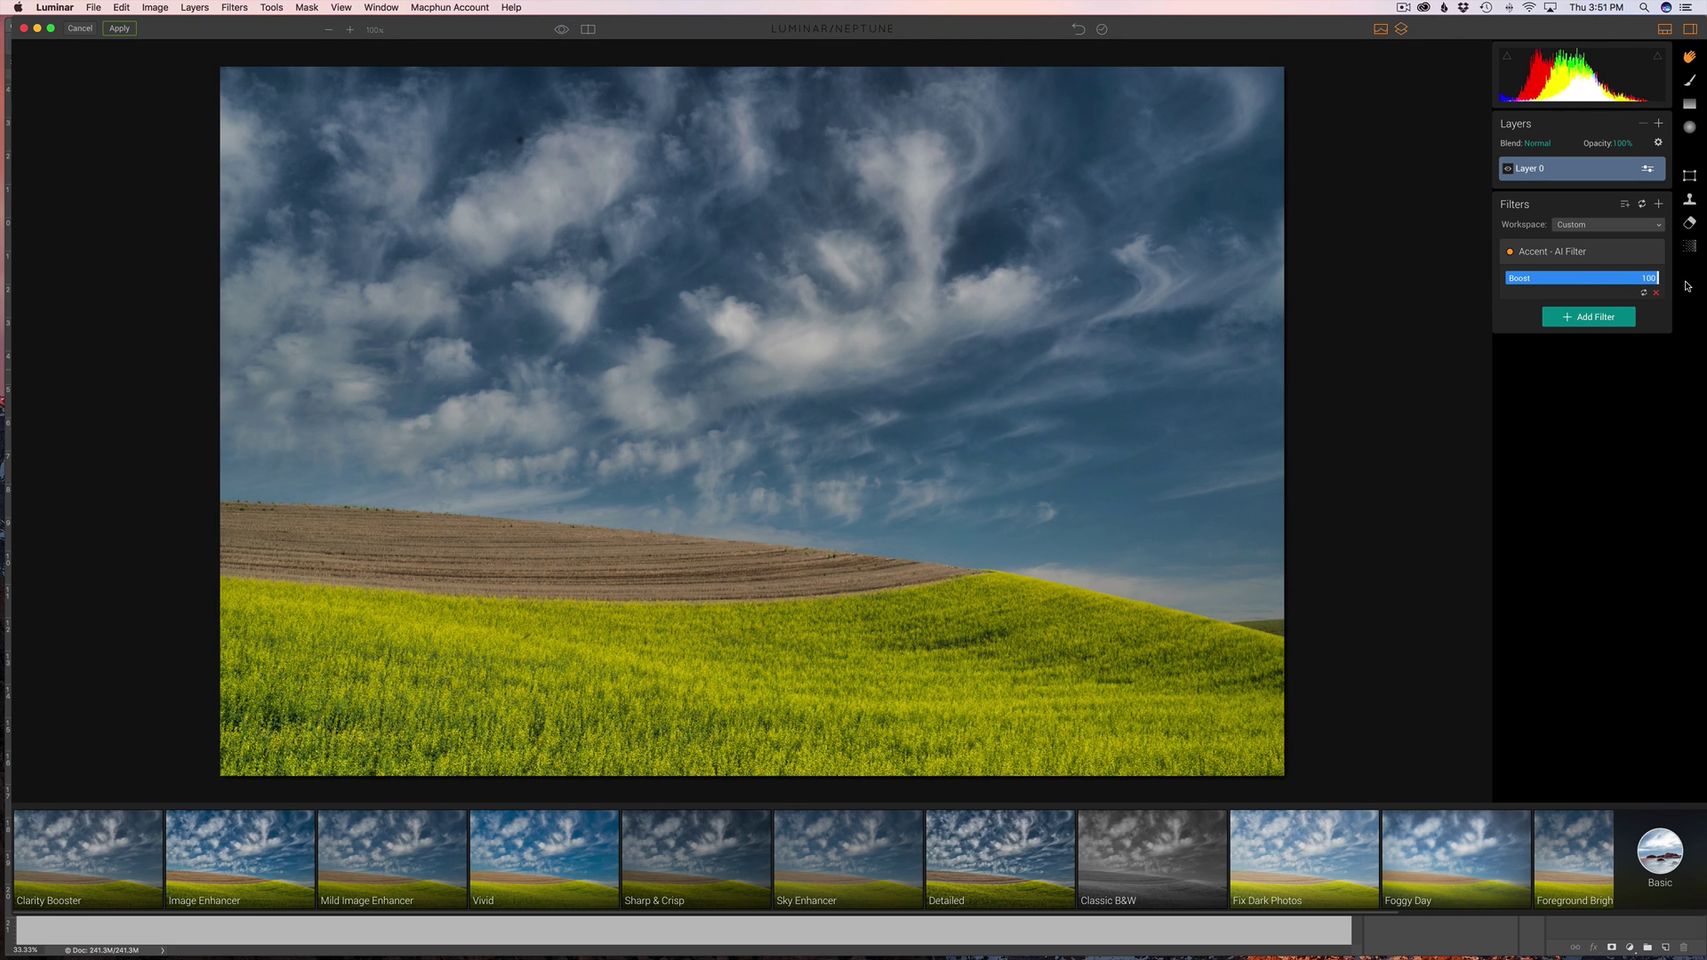
Step: Warm the Palouse0279 photo with a Golden Hour filter at Amount about 26
click(1598, 322)
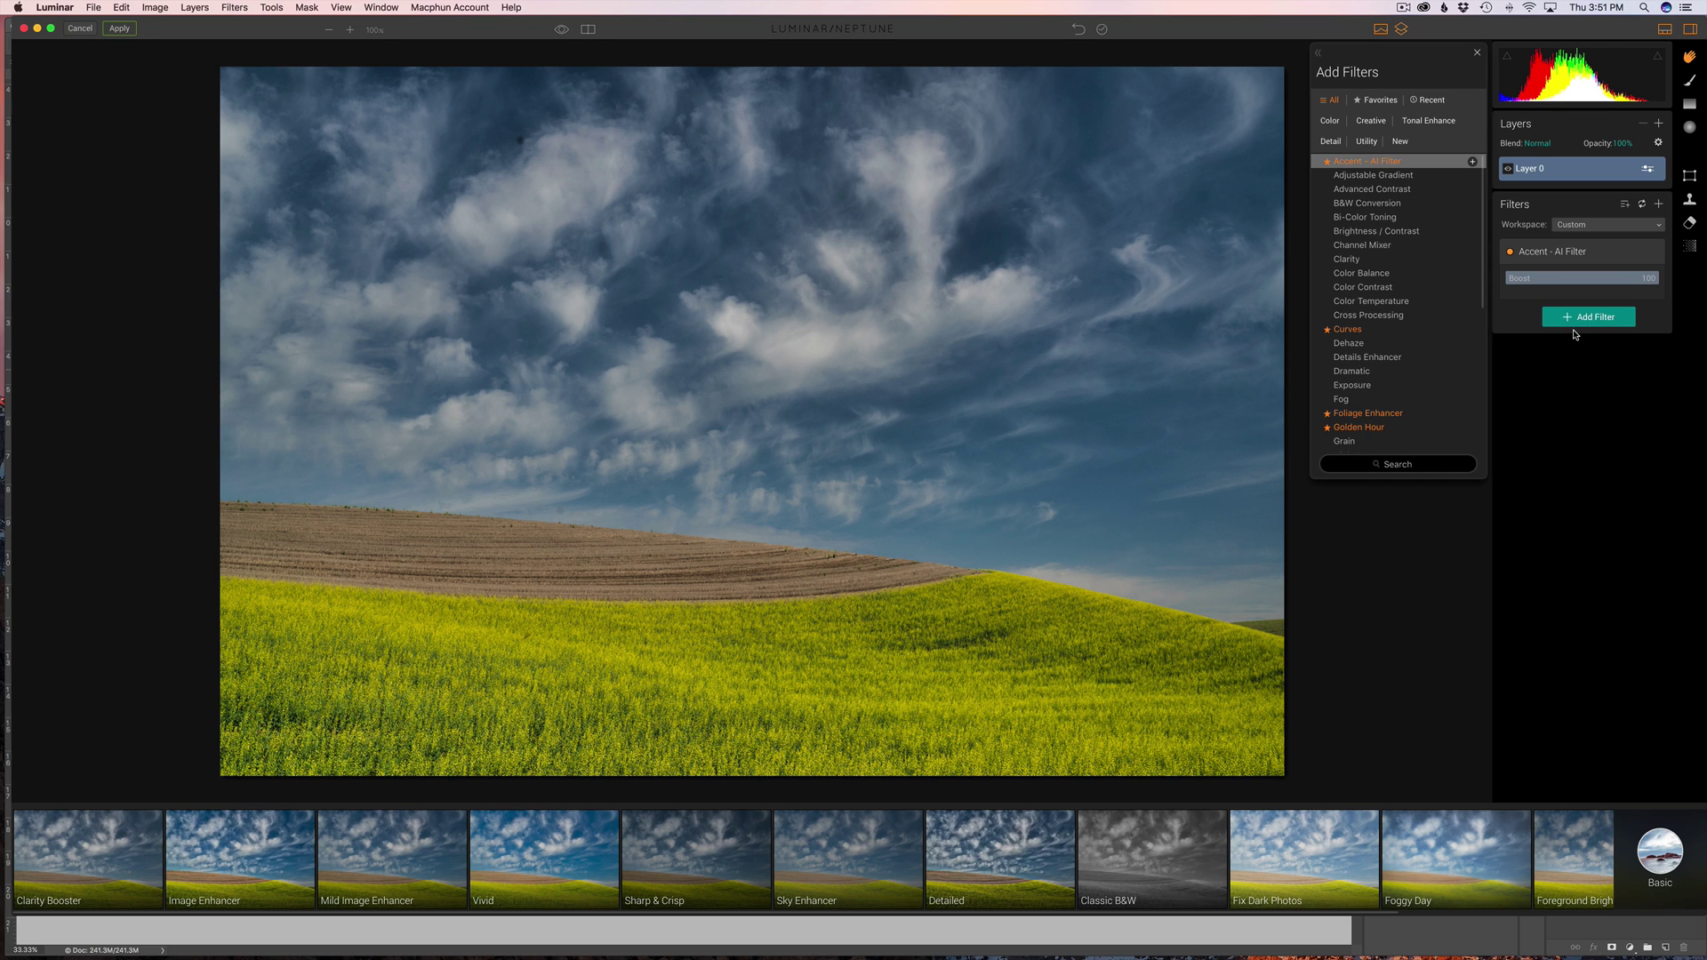
click(1423, 426)
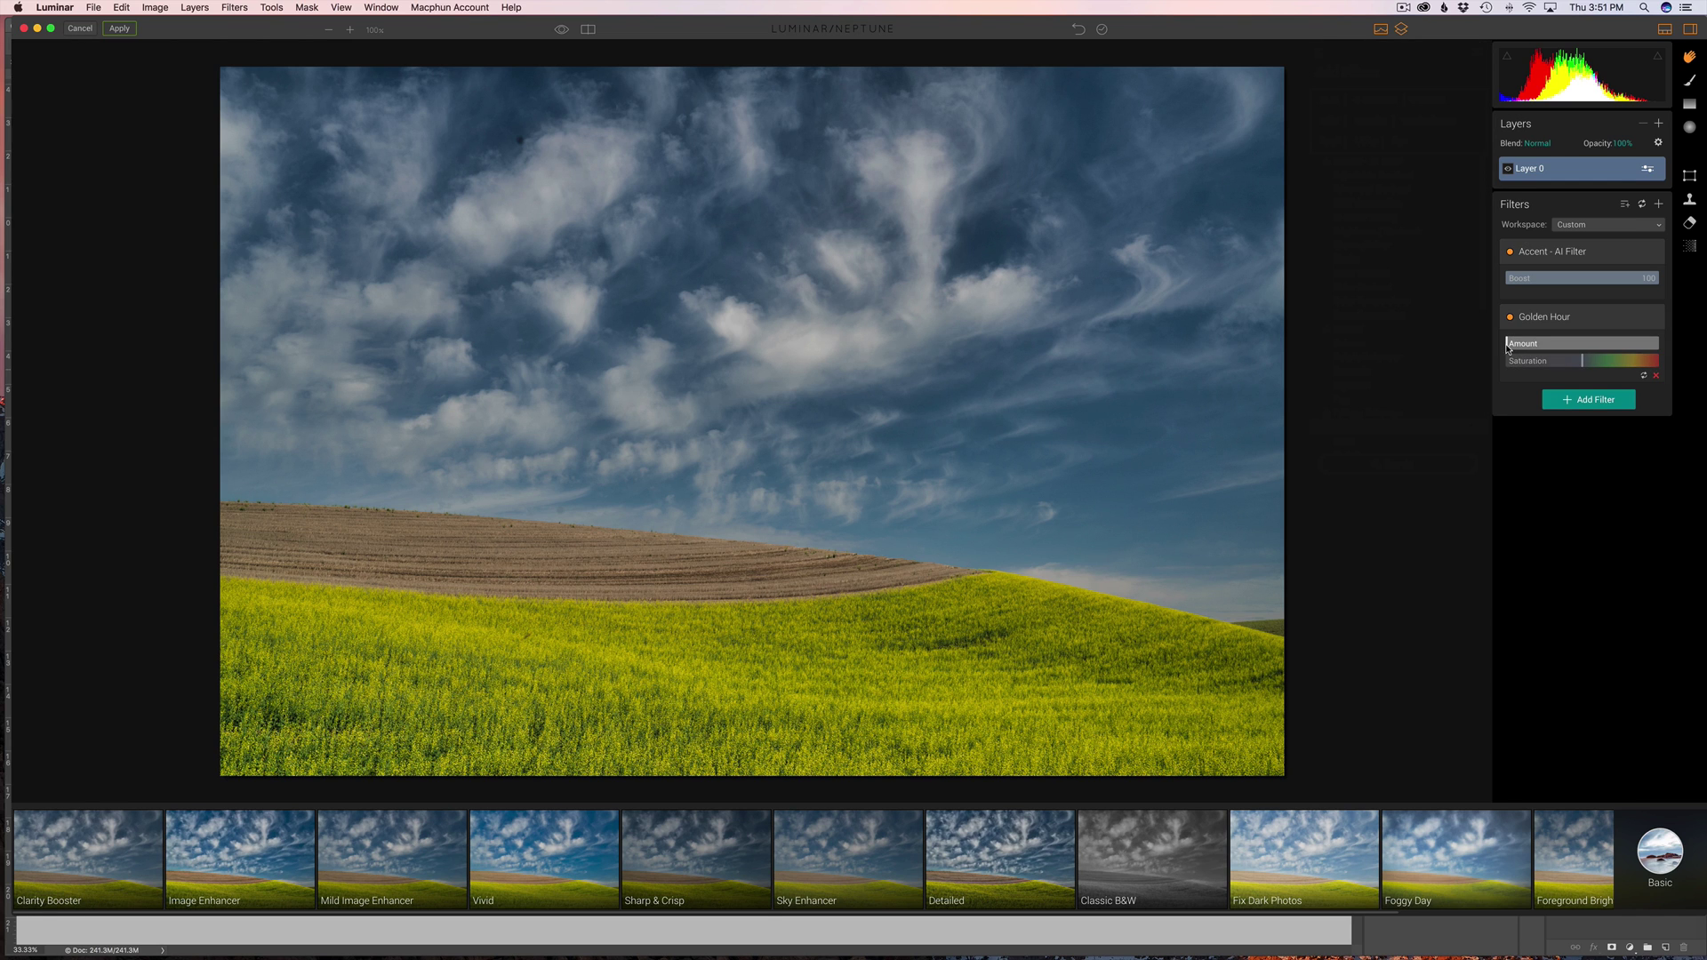
drag(1507, 347, 1549, 359)
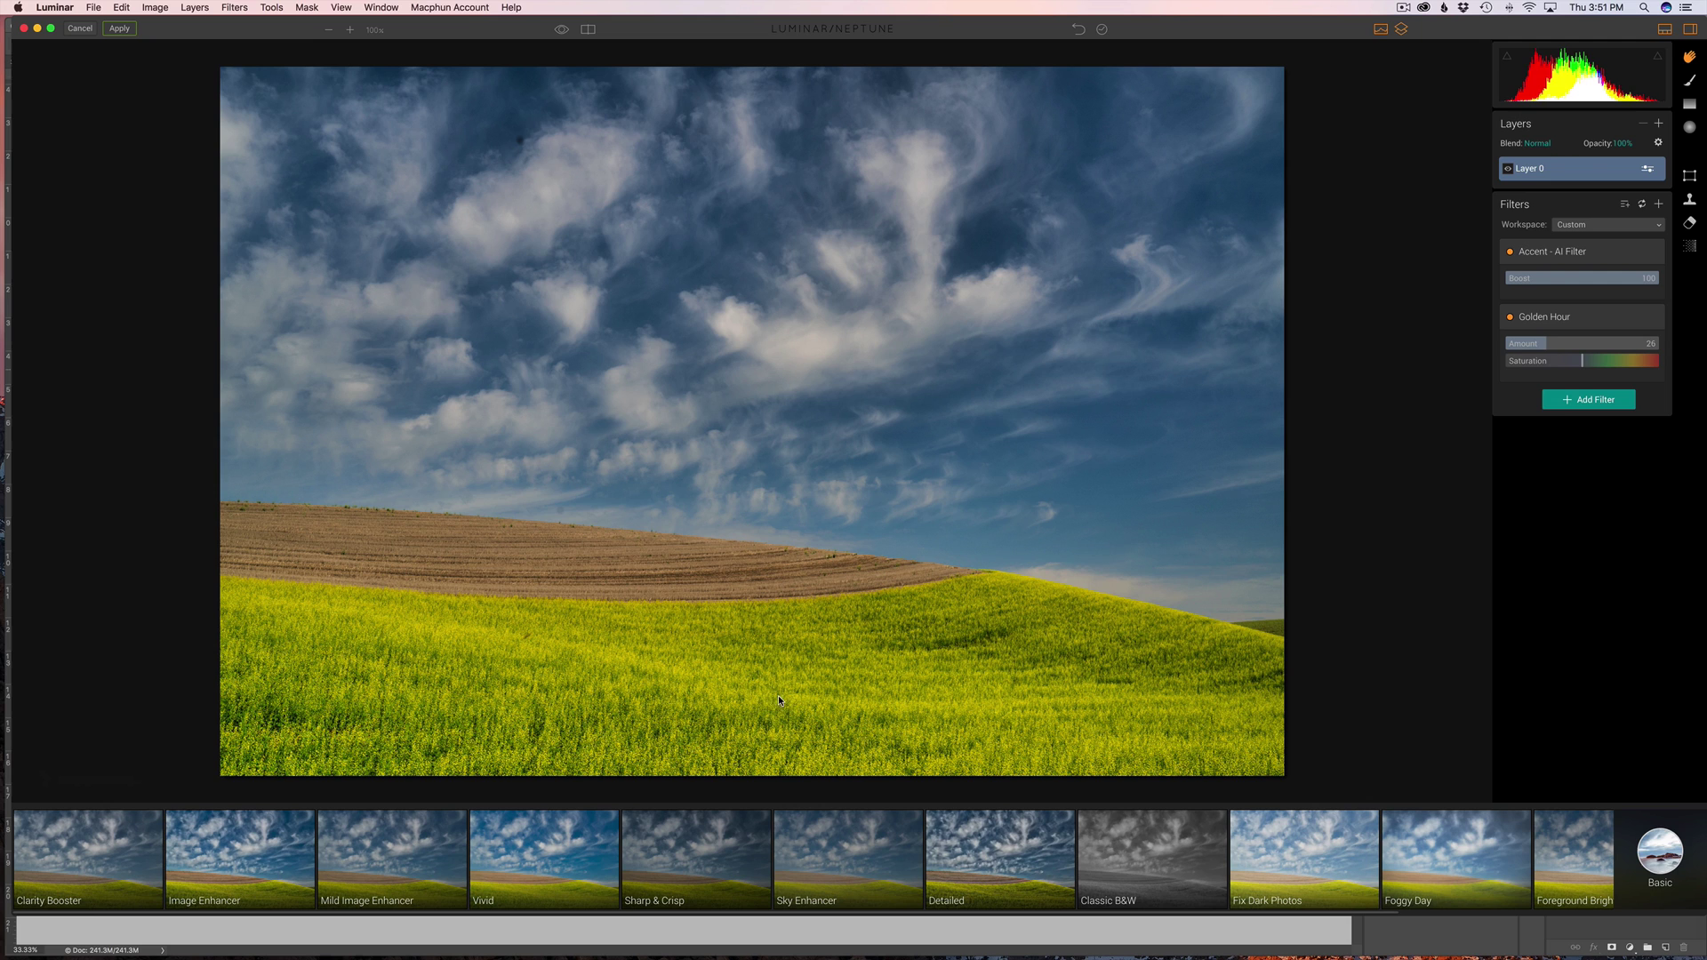
Step: Browse the Add Filters list for another filter to add
click(1581, 402)
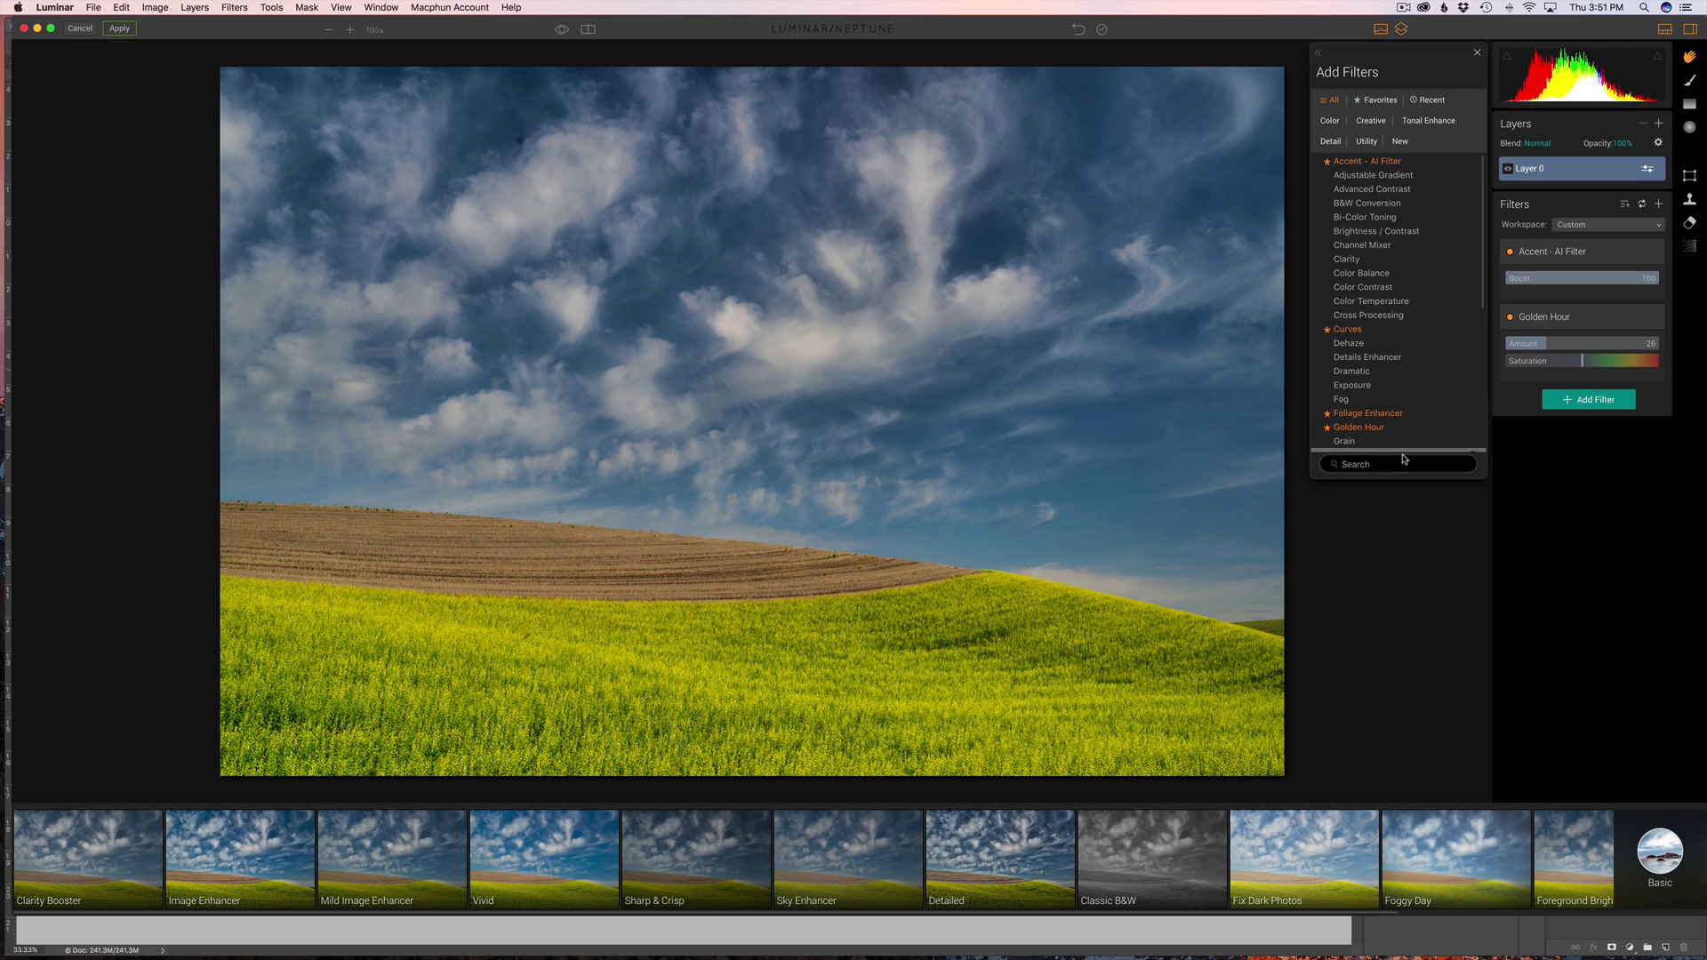
scroll(1401, 409, down, 5)
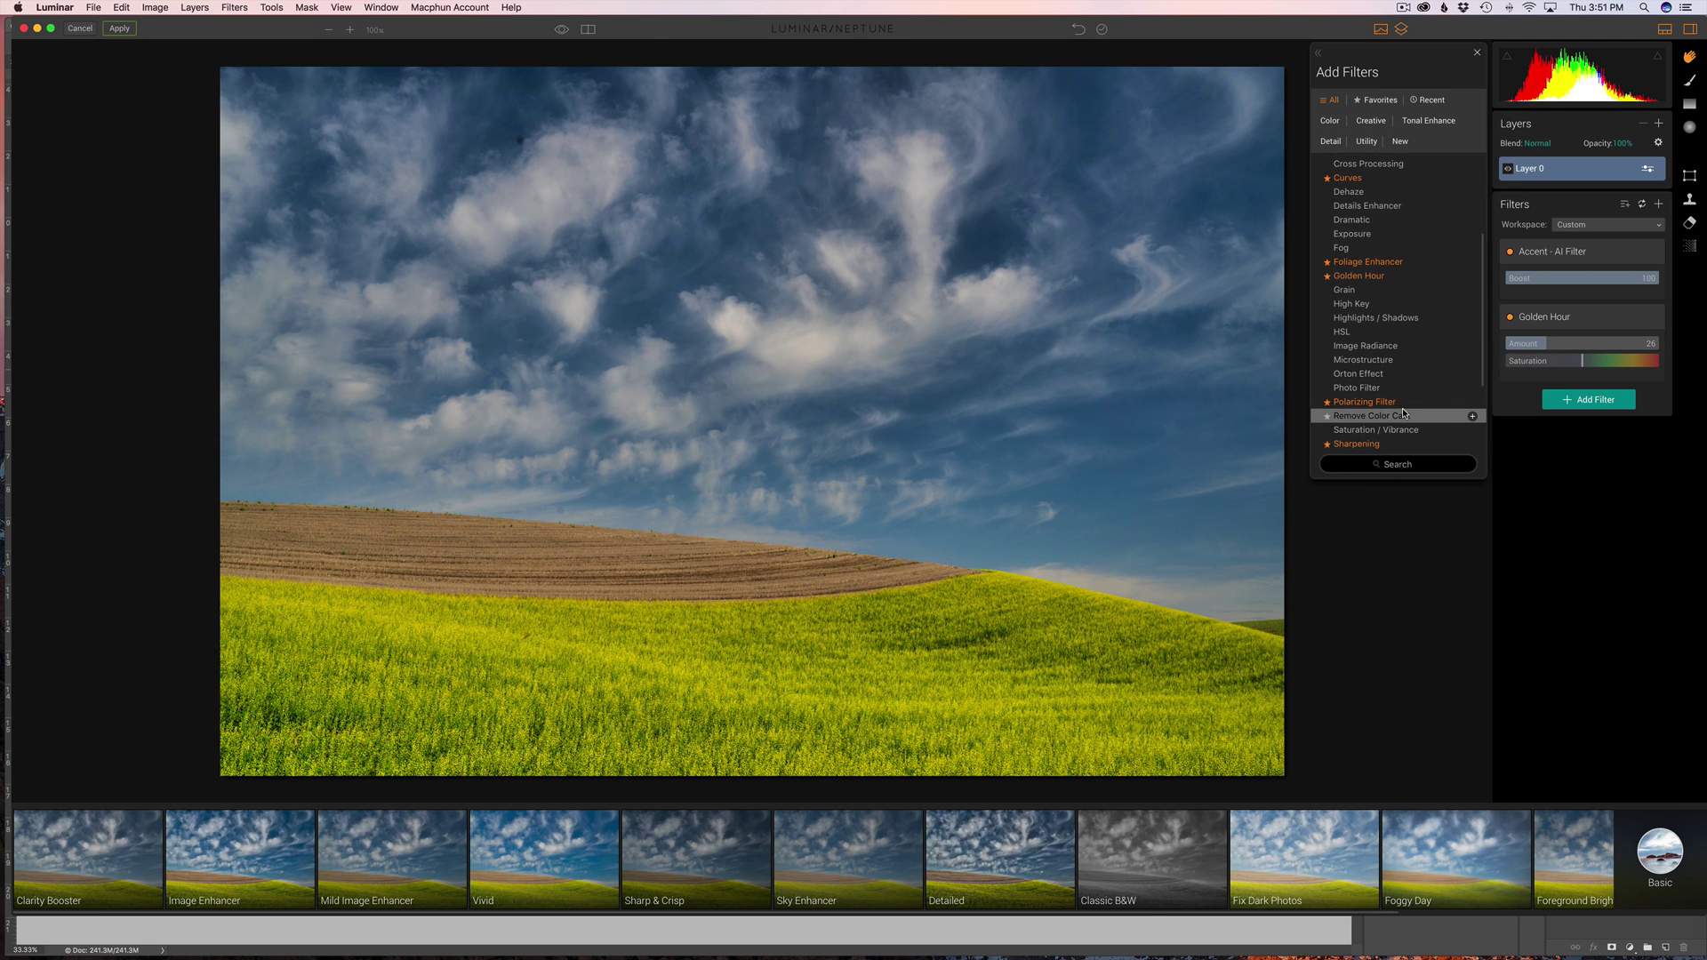
scroll(1403, 409, down, 3)
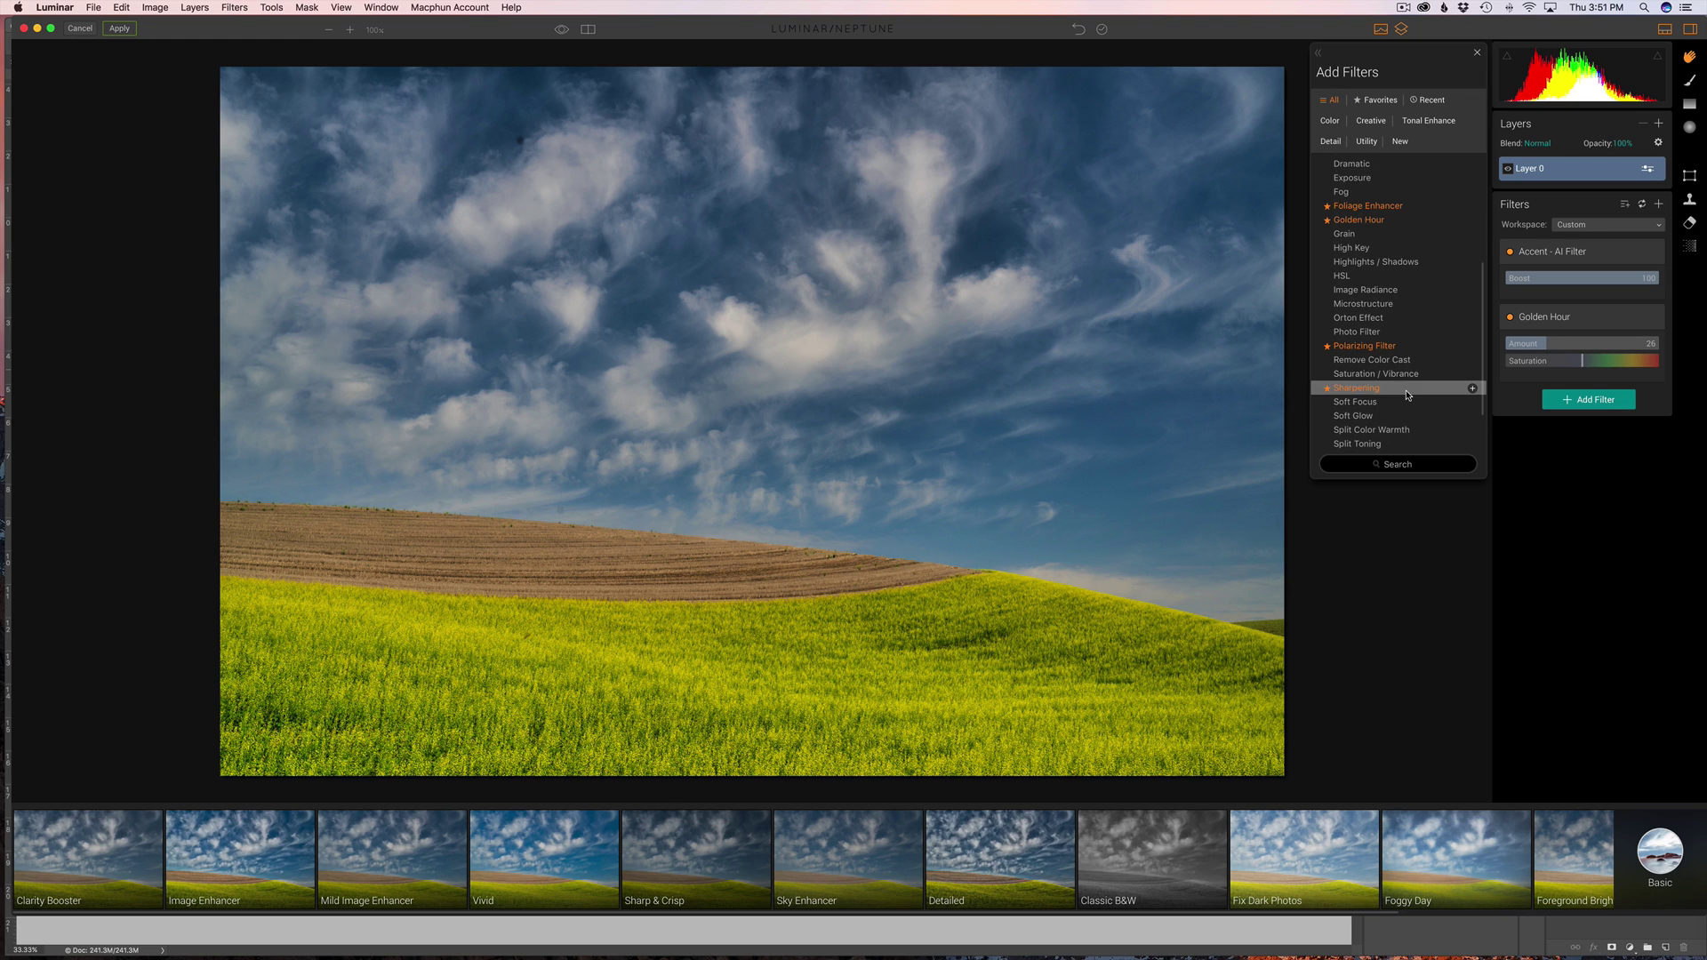
Step: Add a Sharpening filter with Amount 49 and Masking raised to 62
click(1405, 391)
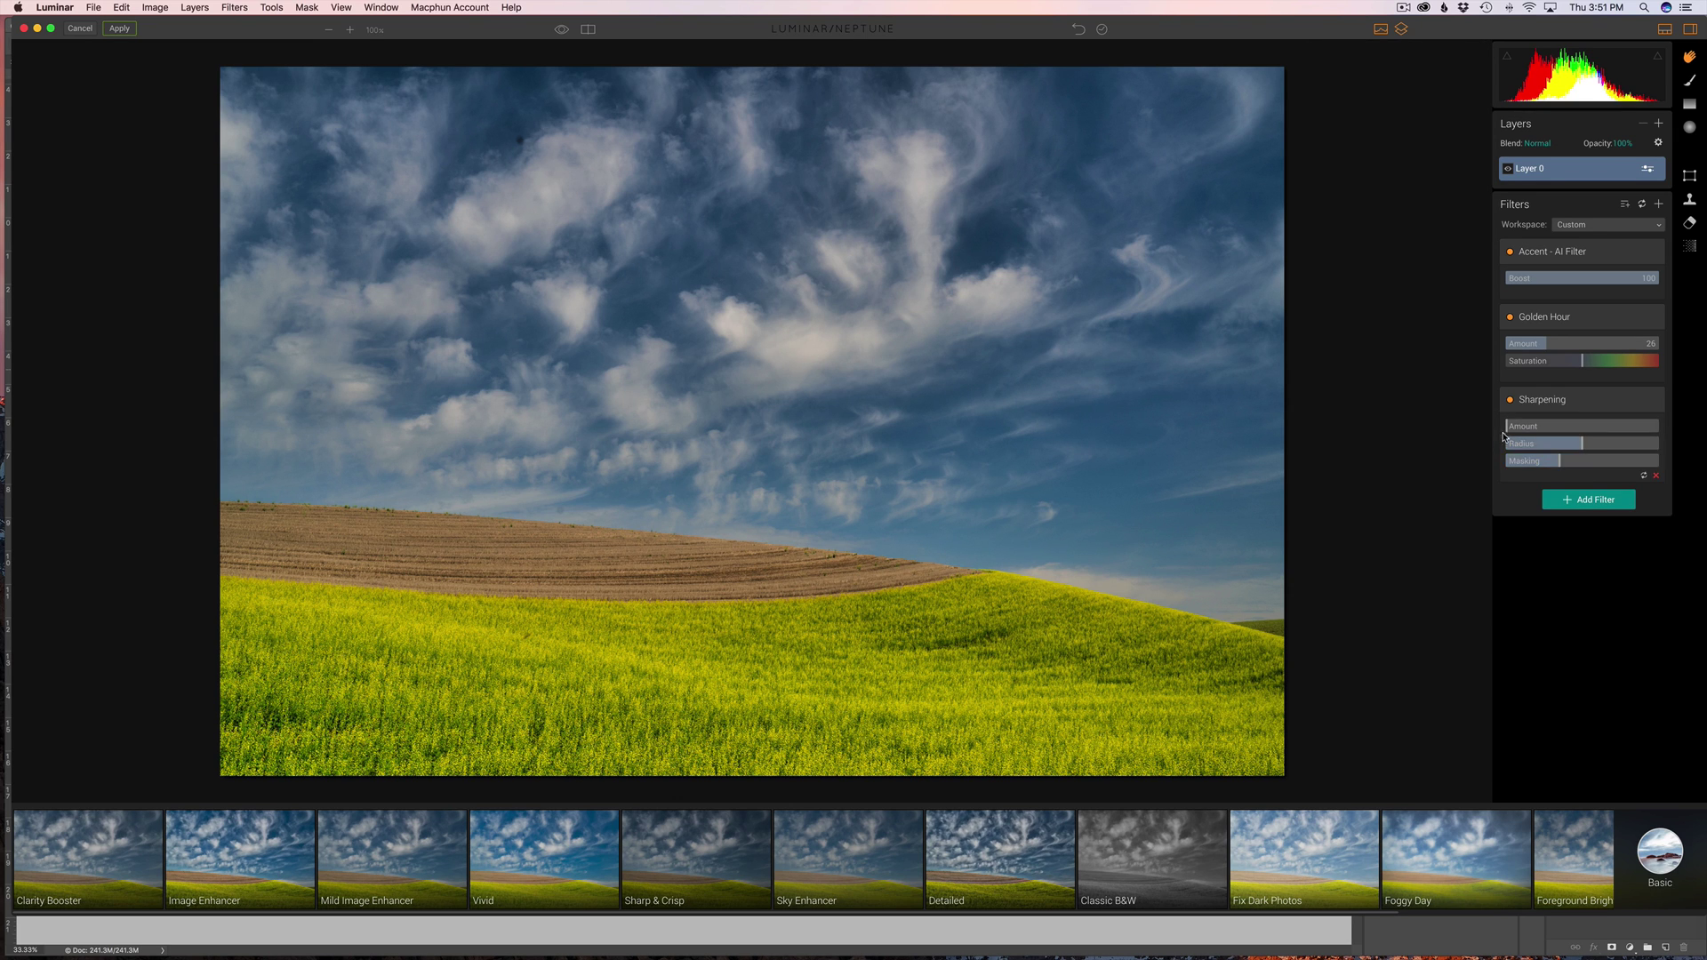
drag(1506, 433, 1601, 467)
click(1615, 462)
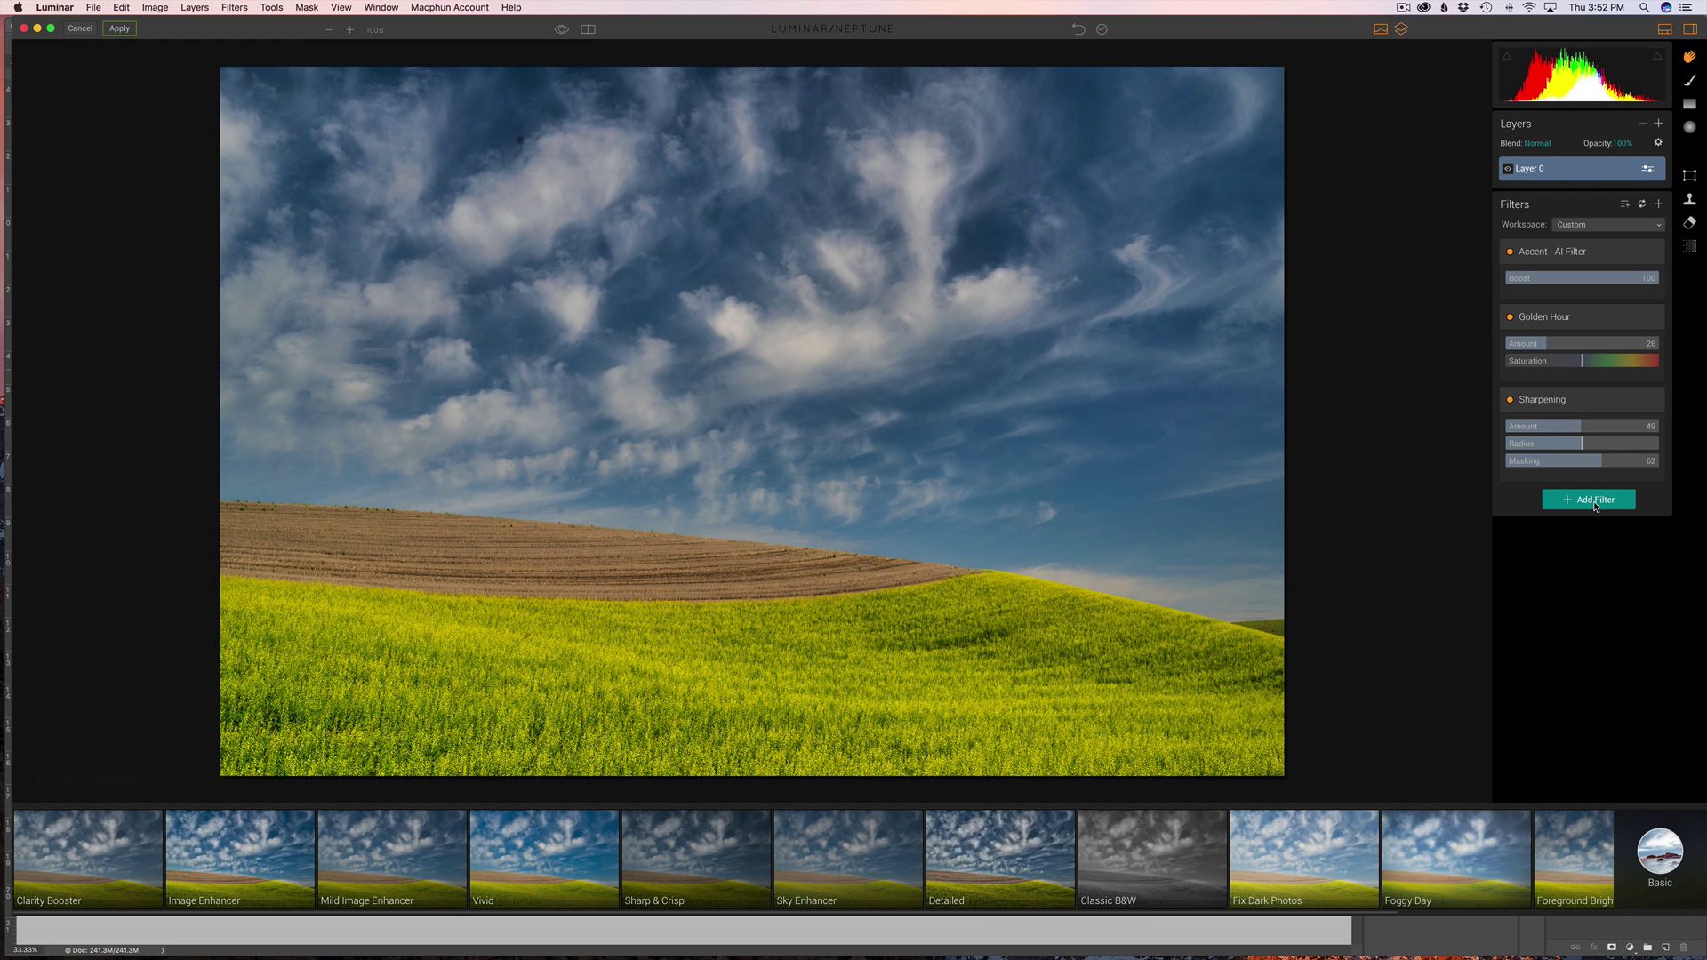
Step: Add a Polarizing Filter at Amount 31 to deepen the blue of the Palouse0279 sky
click(1596, 500)
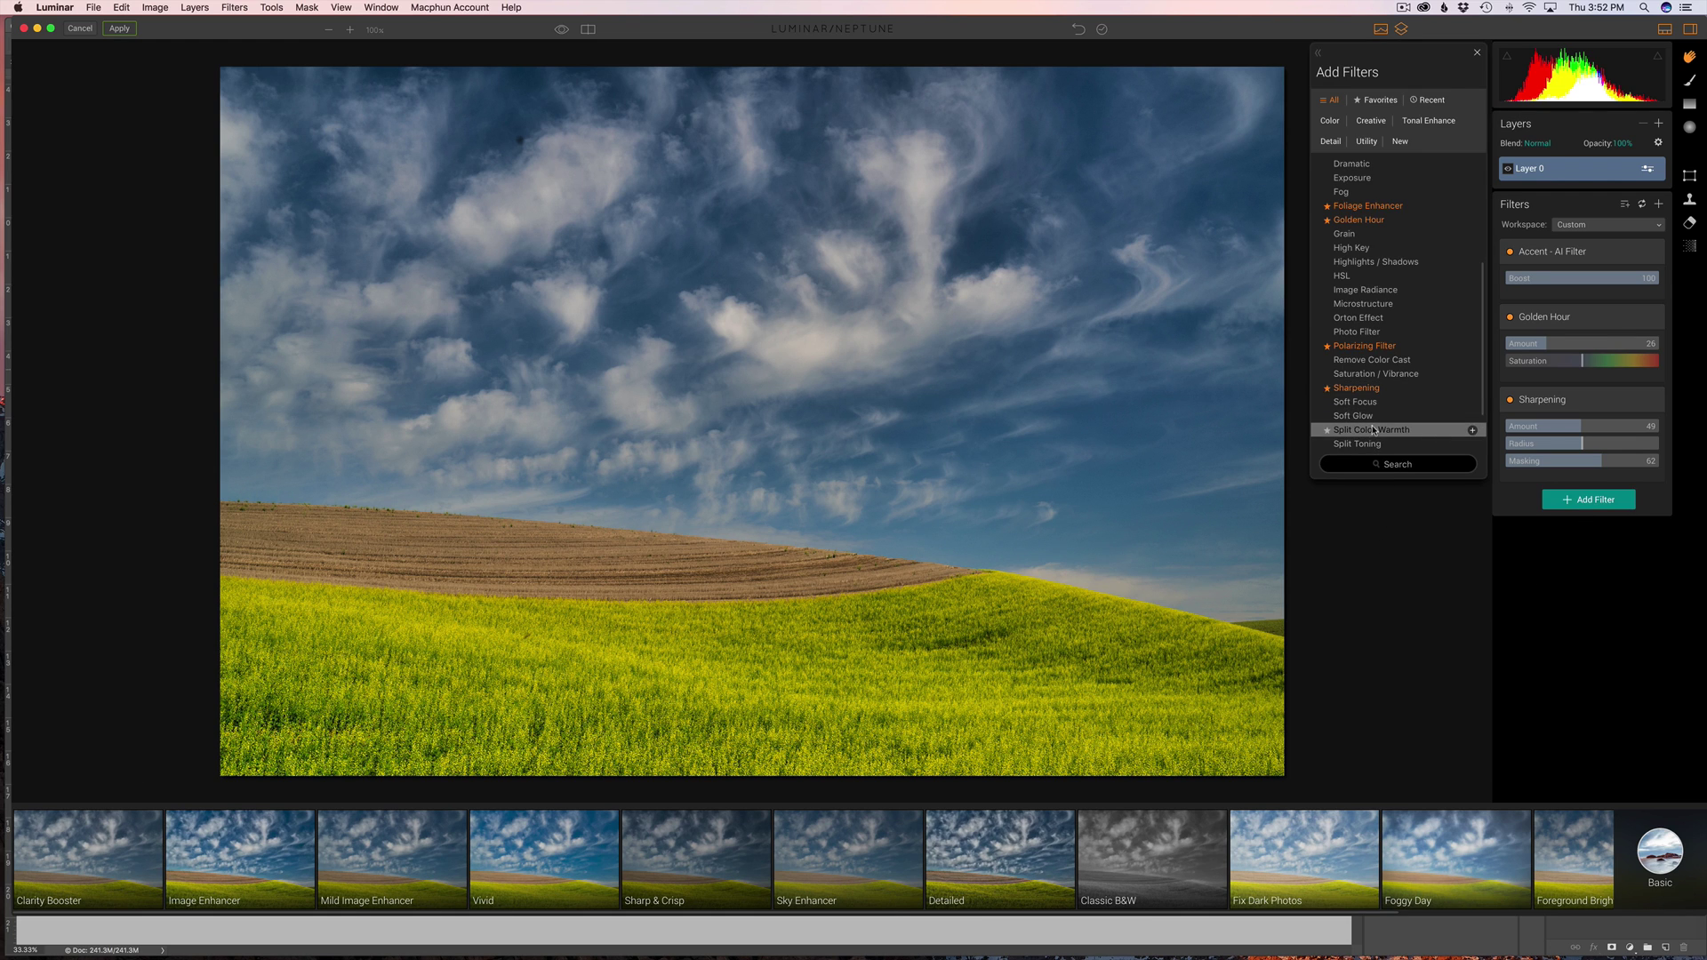
click(1387, 346)
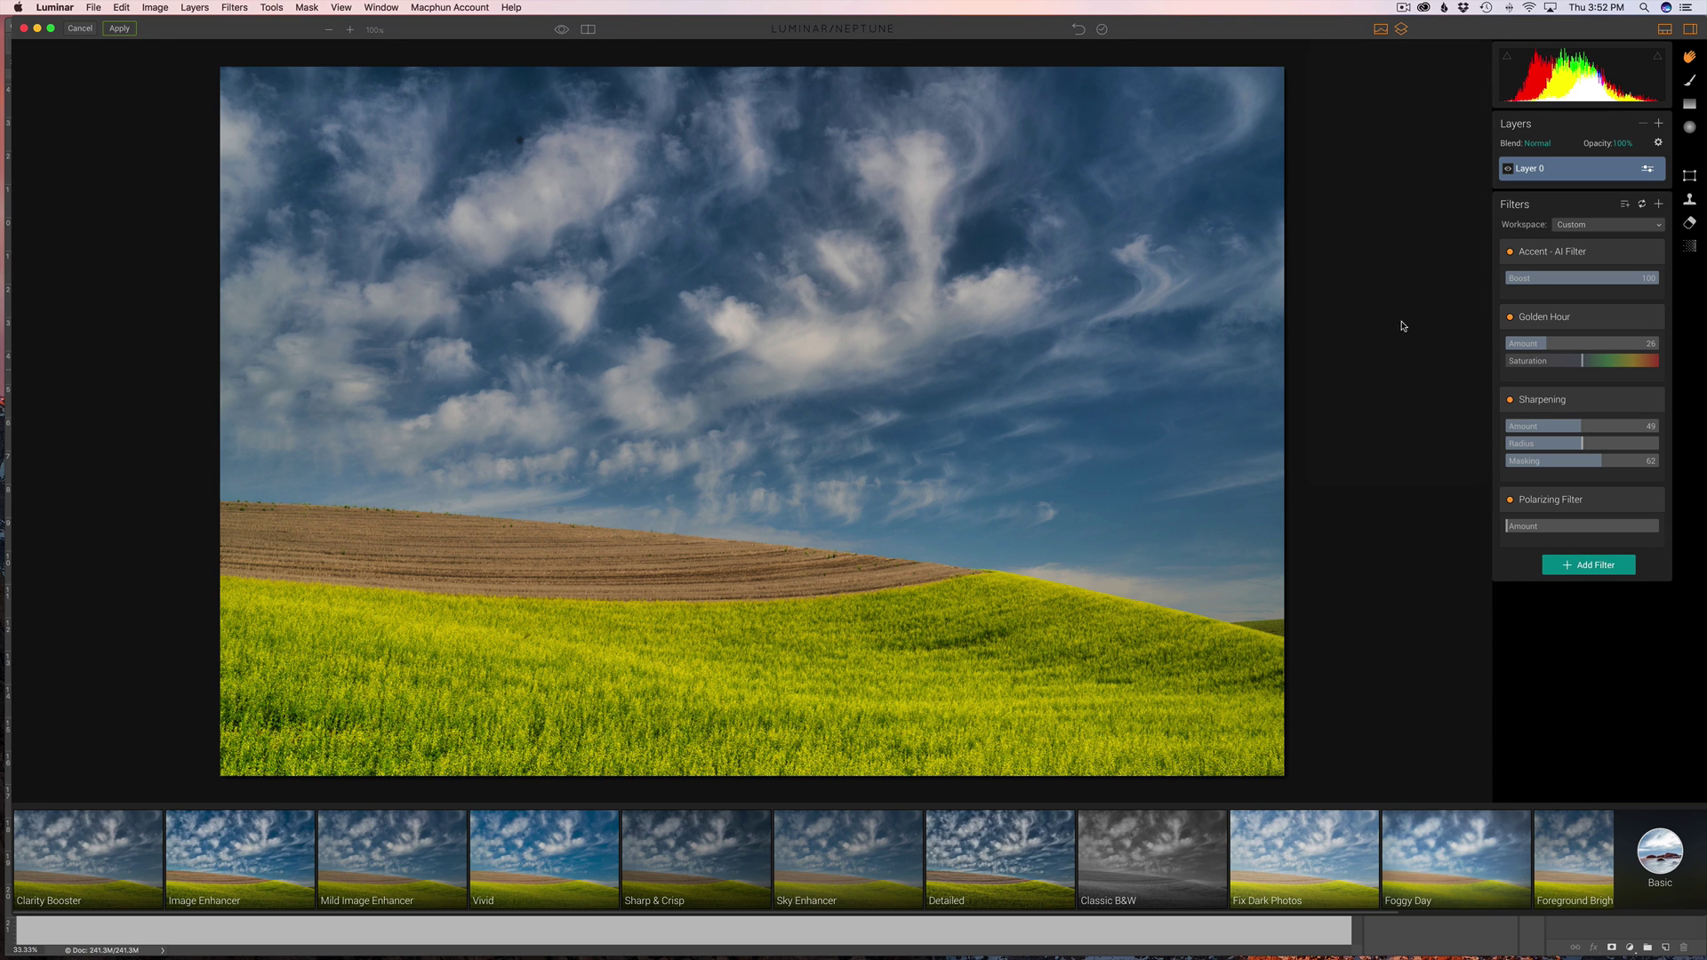
drag(1507, 528, 1556, 534)
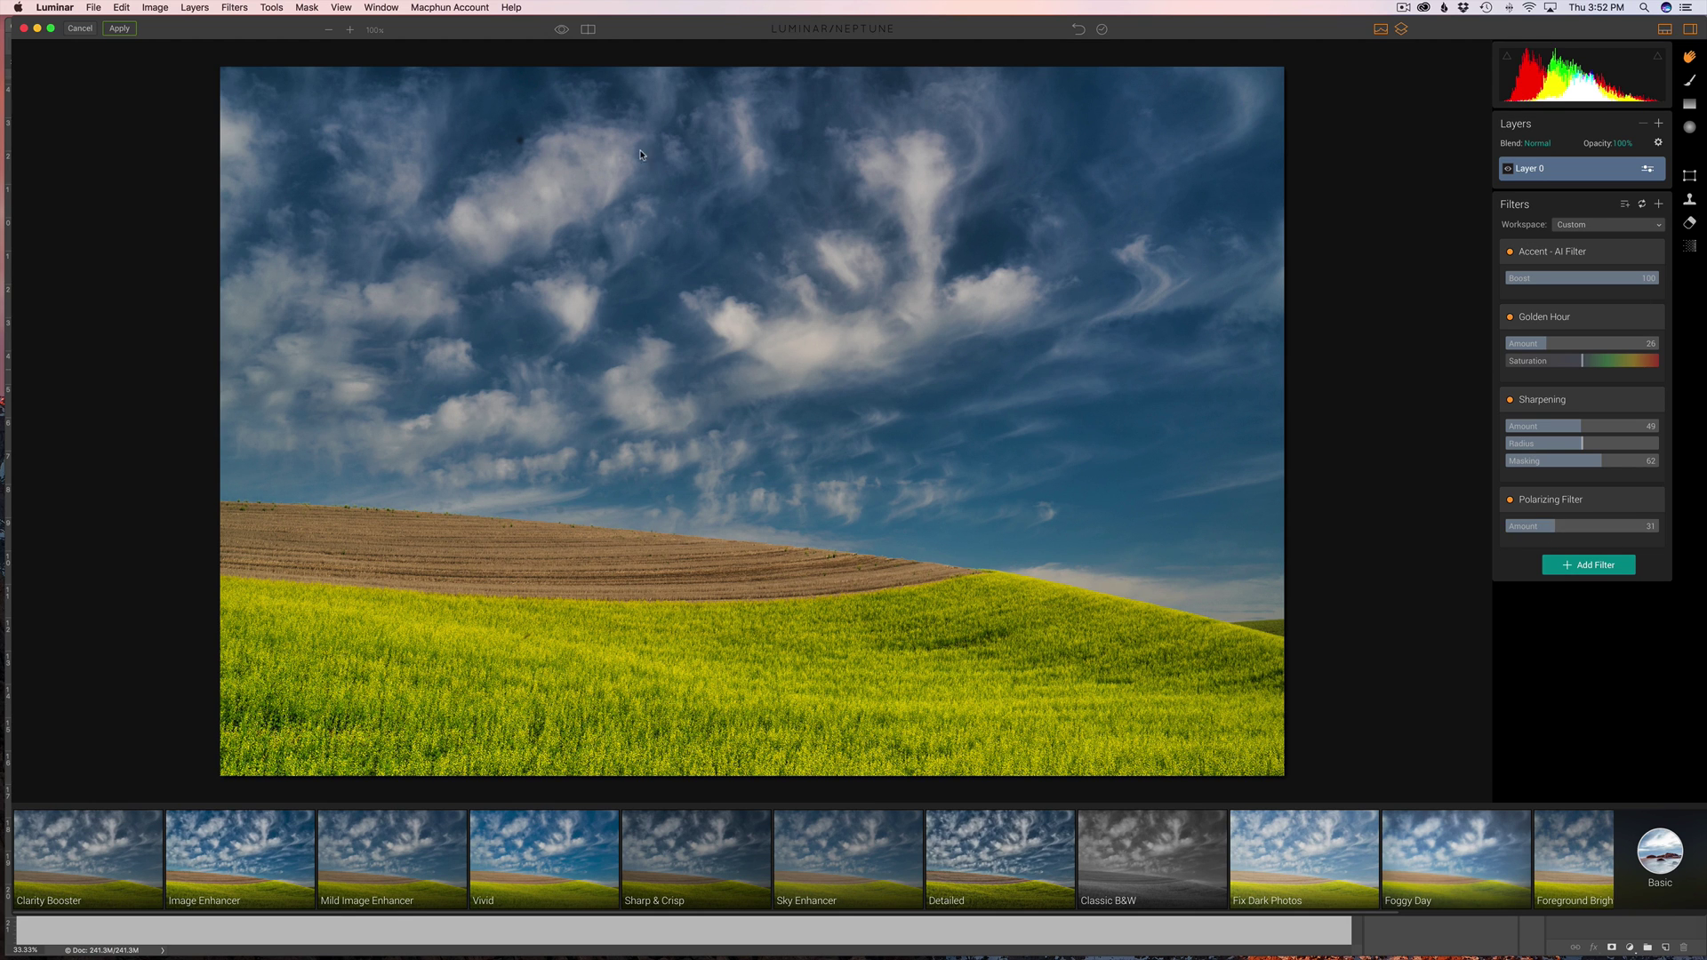
Step: Clone-stamp a spot in the Palouse0279 sky from a sky source and apply the retouch
click(1690, 203)
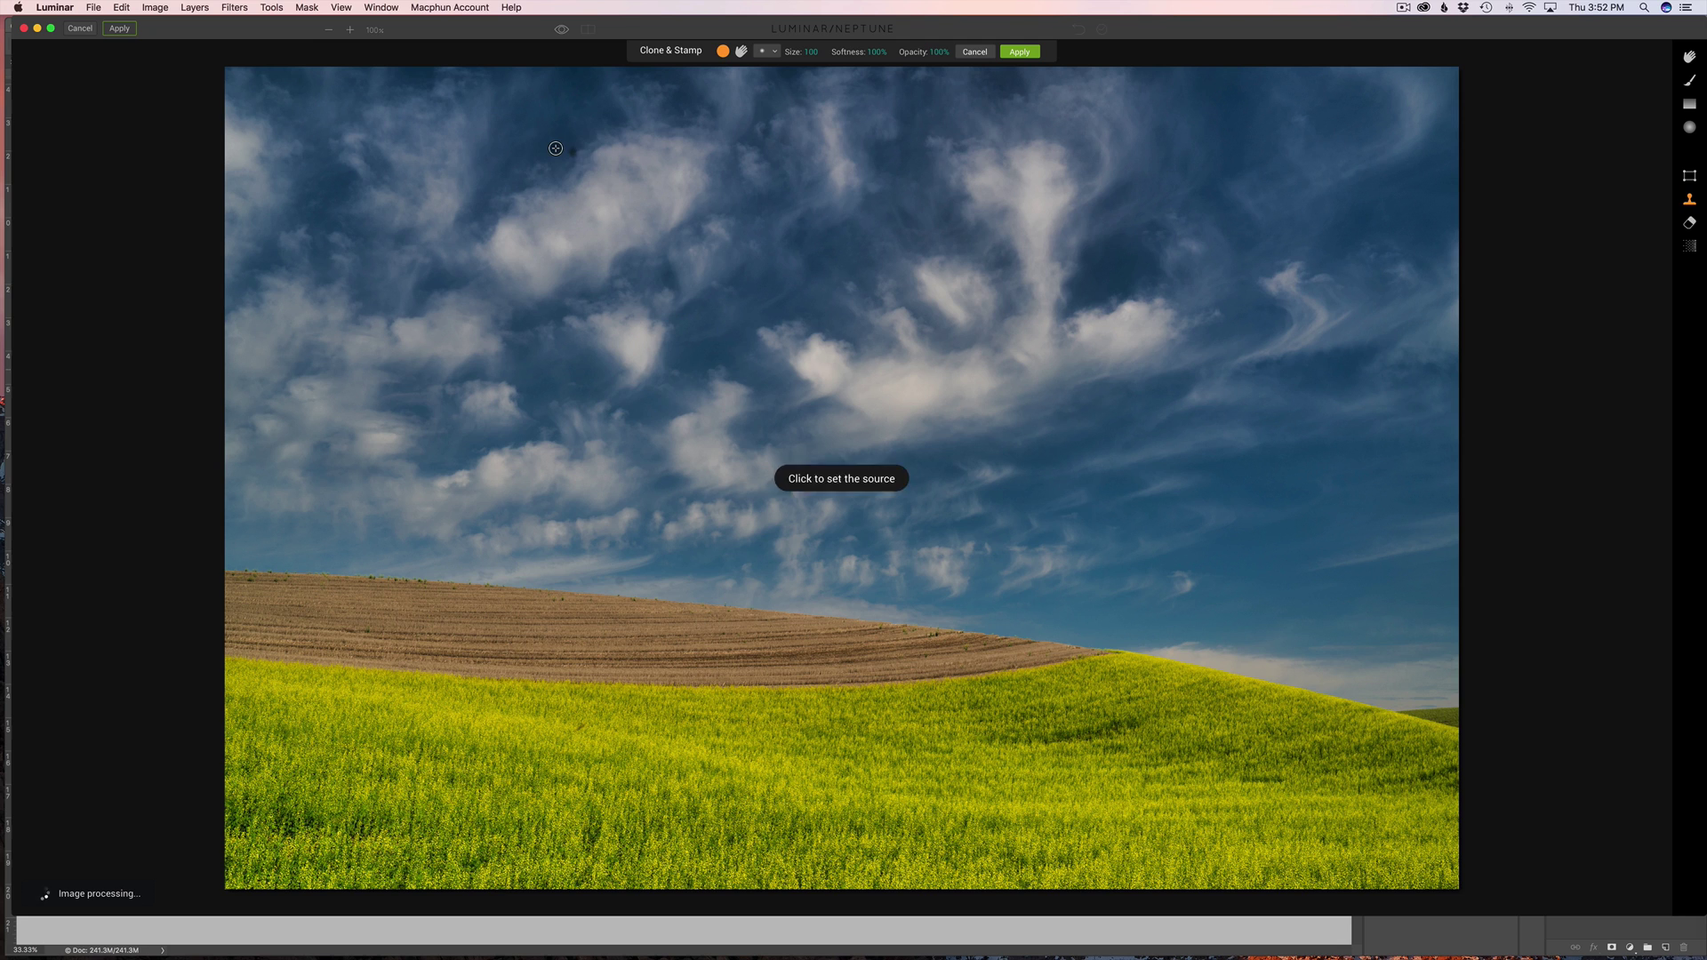
click(555, 149)
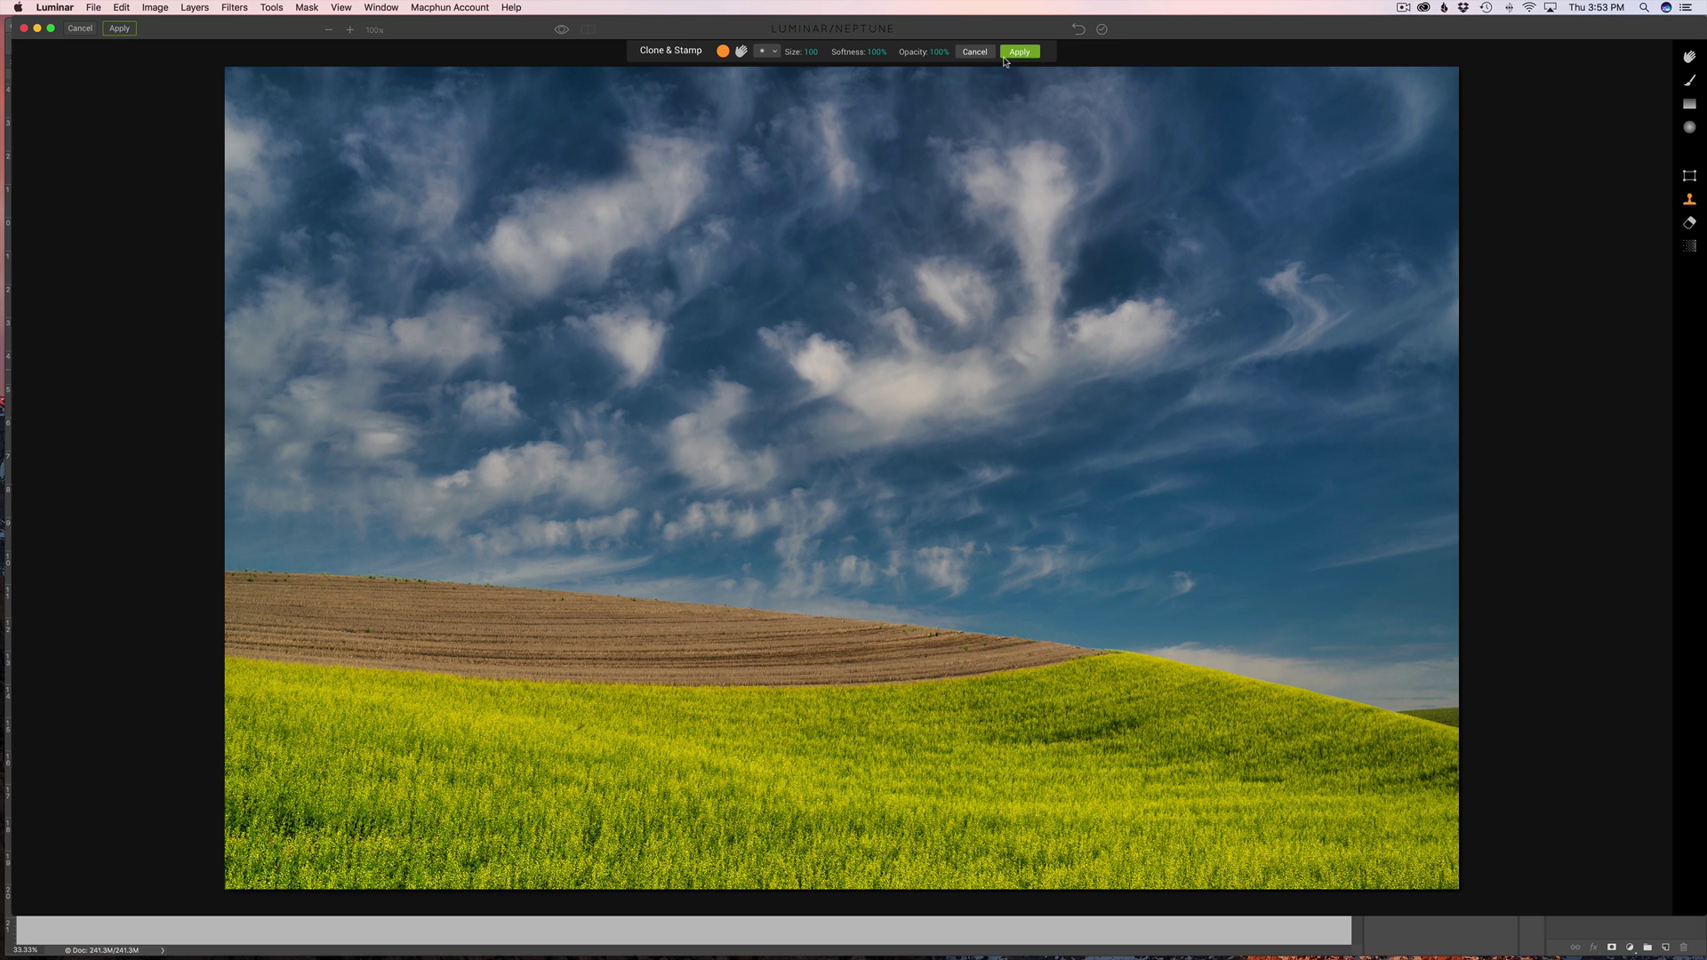
click(975, 52)
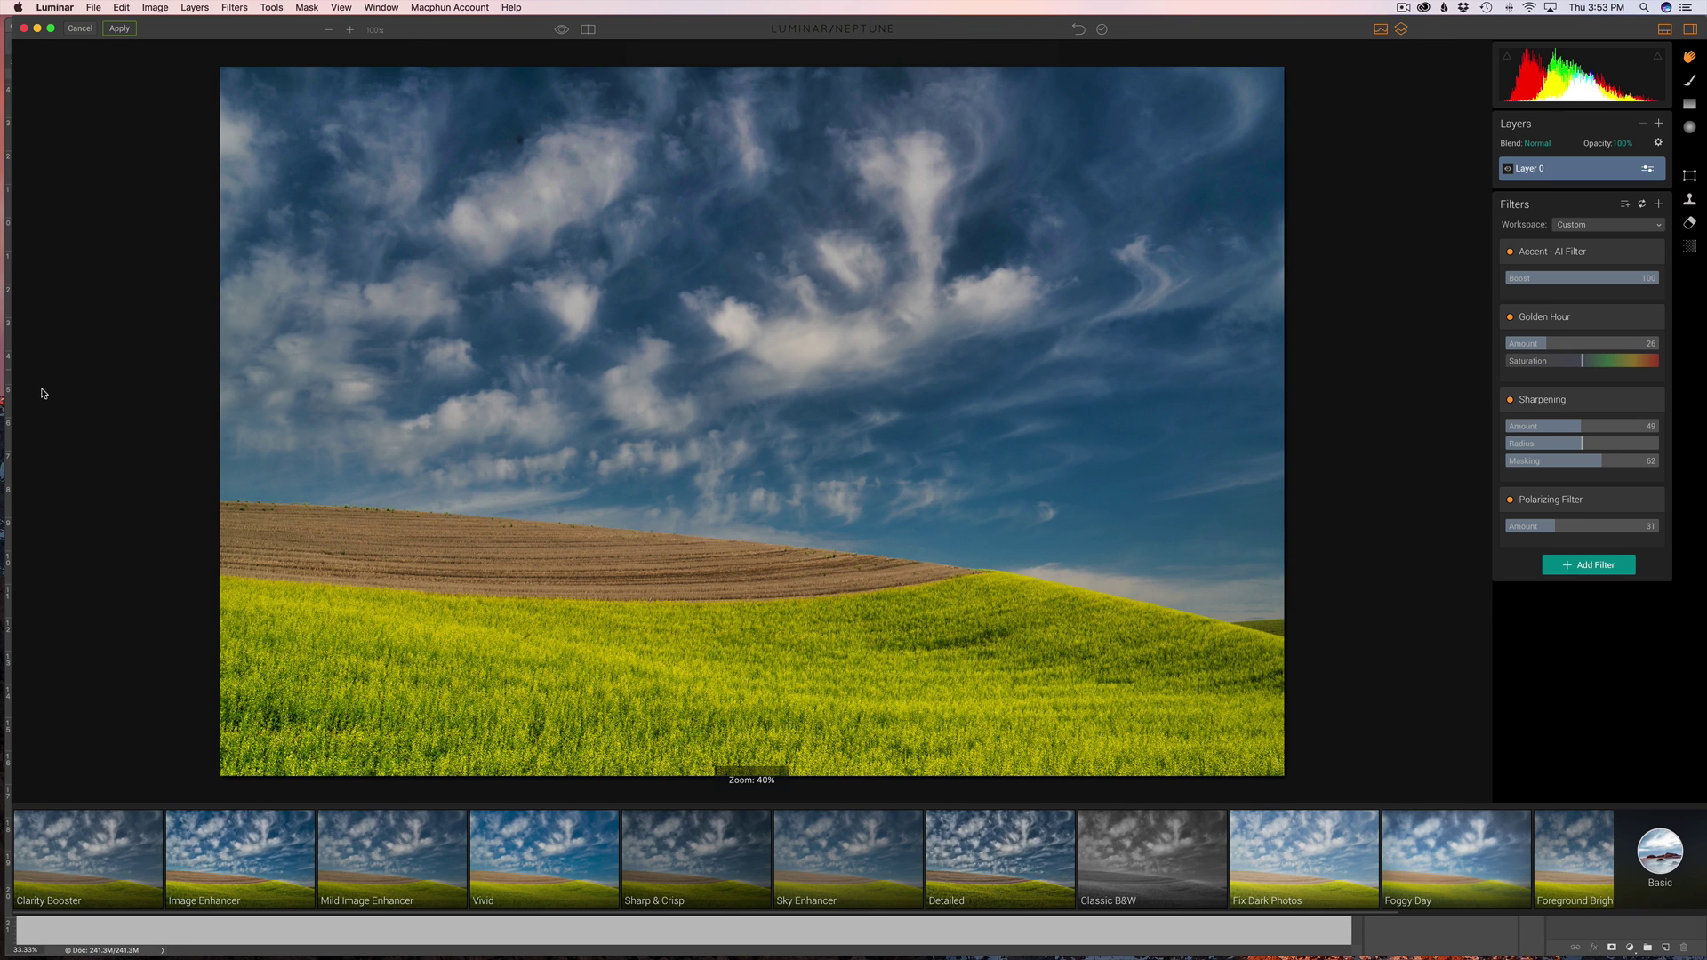
Step: Exit Luminar and send Palouse0394.ARW to Luminar via Filter > Macphun Software > Luminar
click(80, 28)
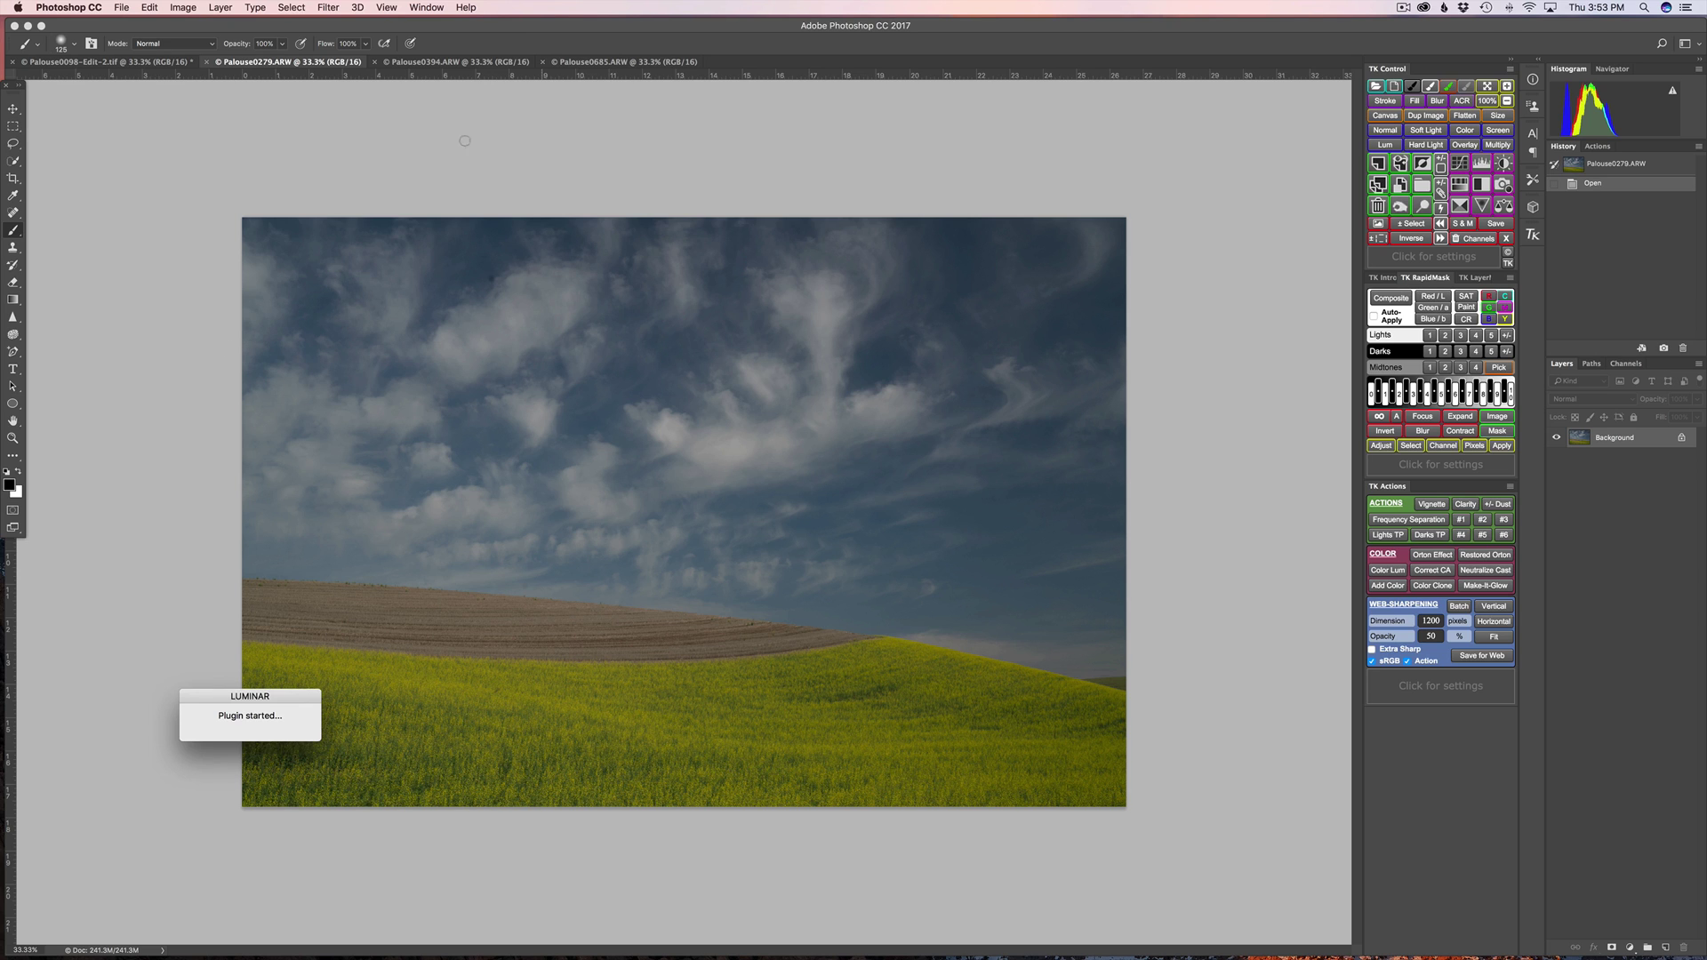
click(456, 63)
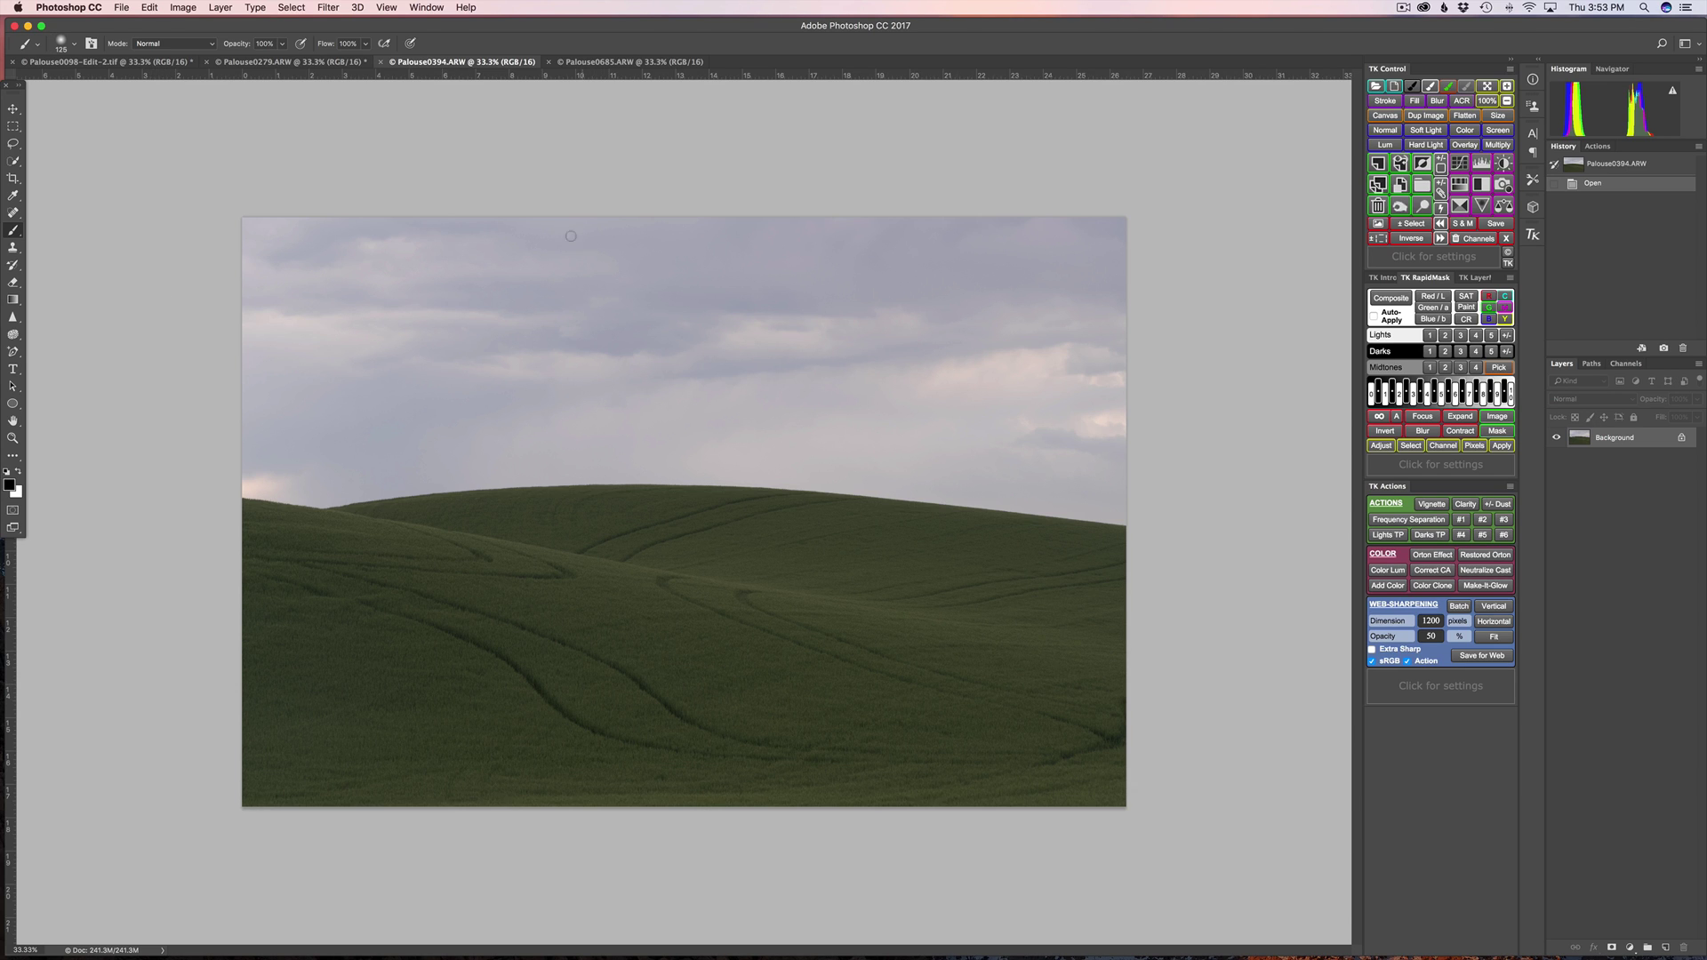
click(321, 7)
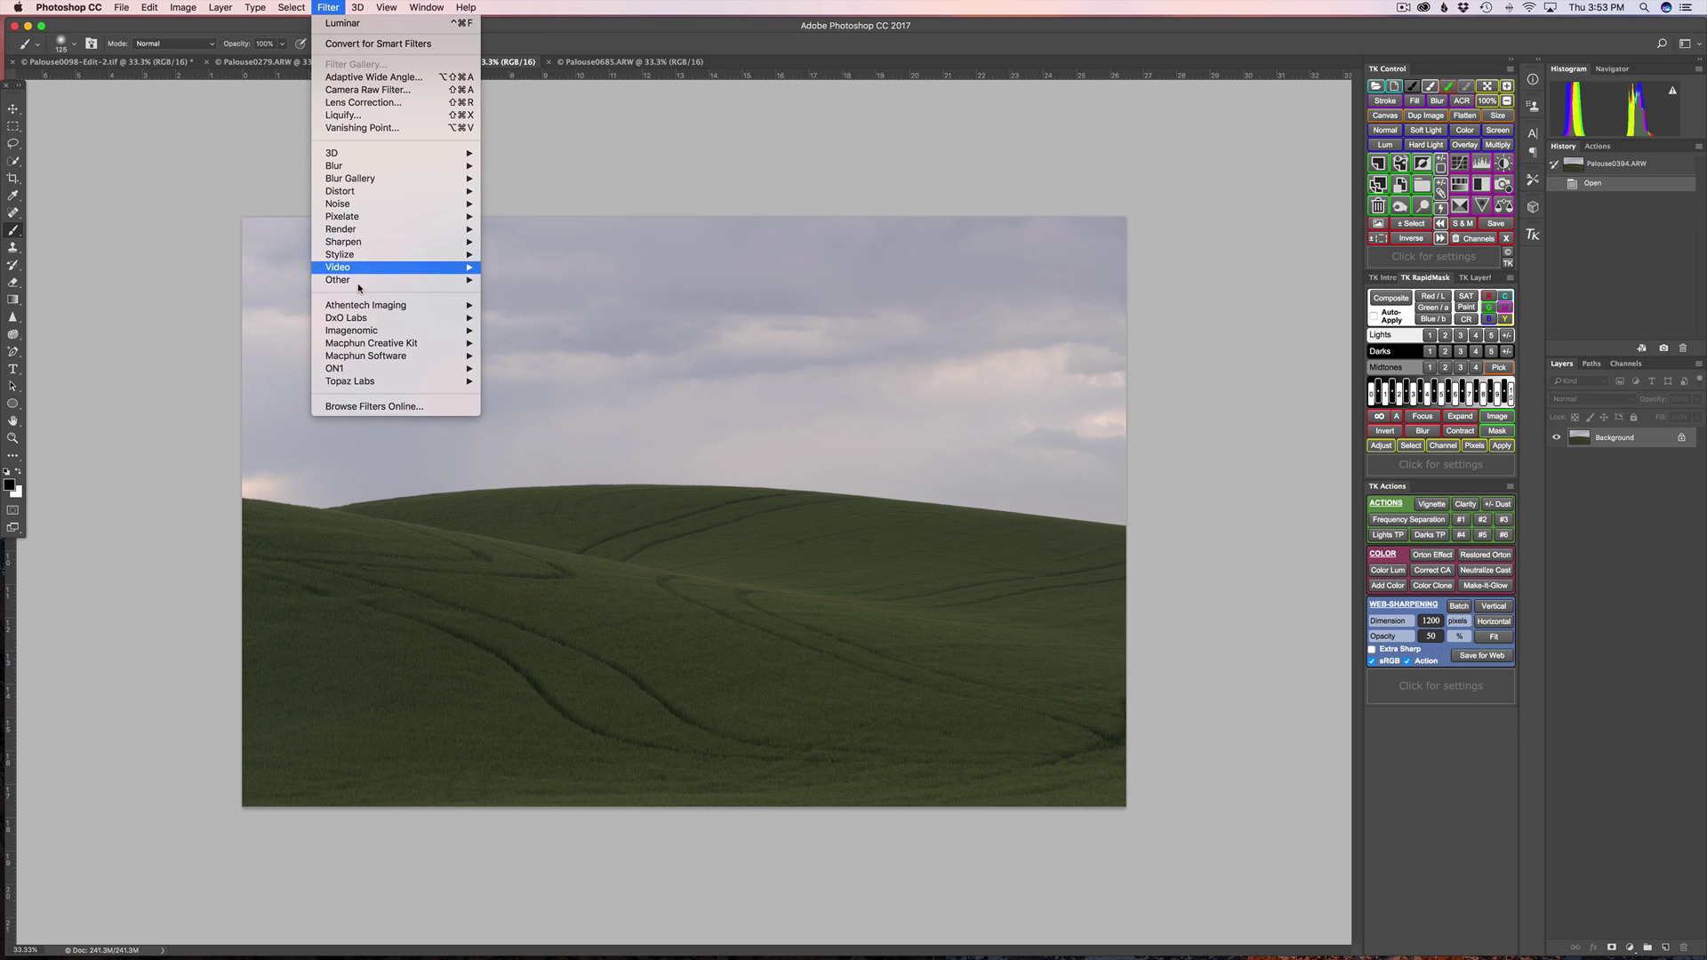
mouse_move(428, 307)
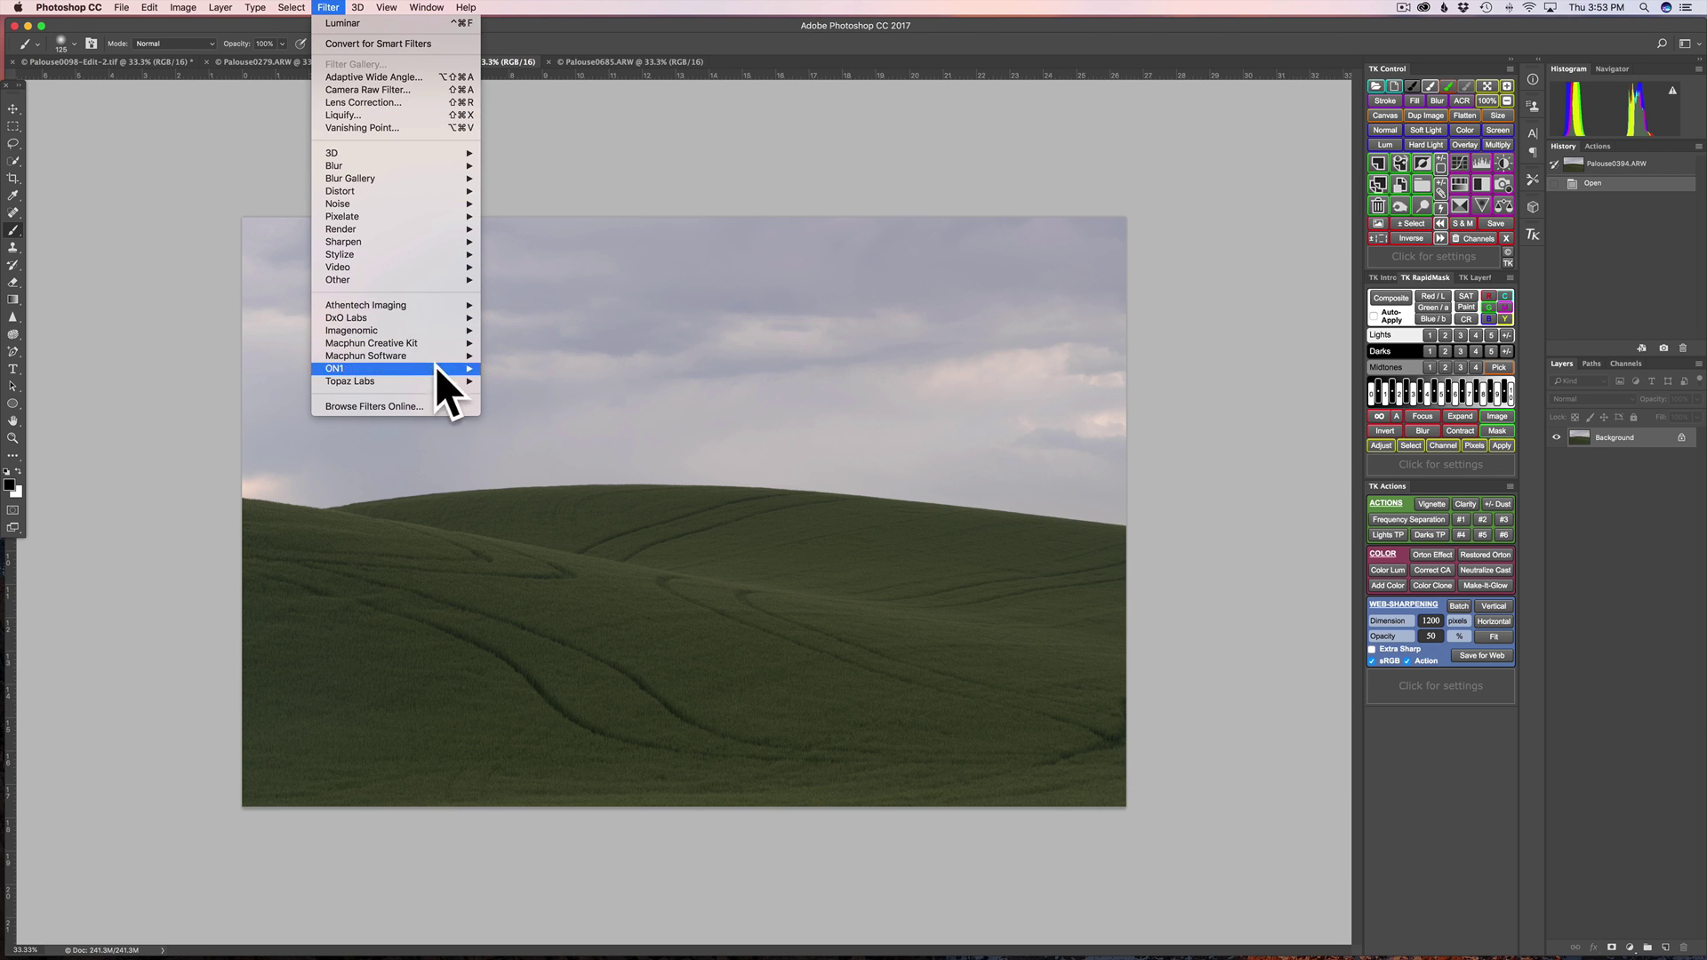
mouse_move(438, 356)
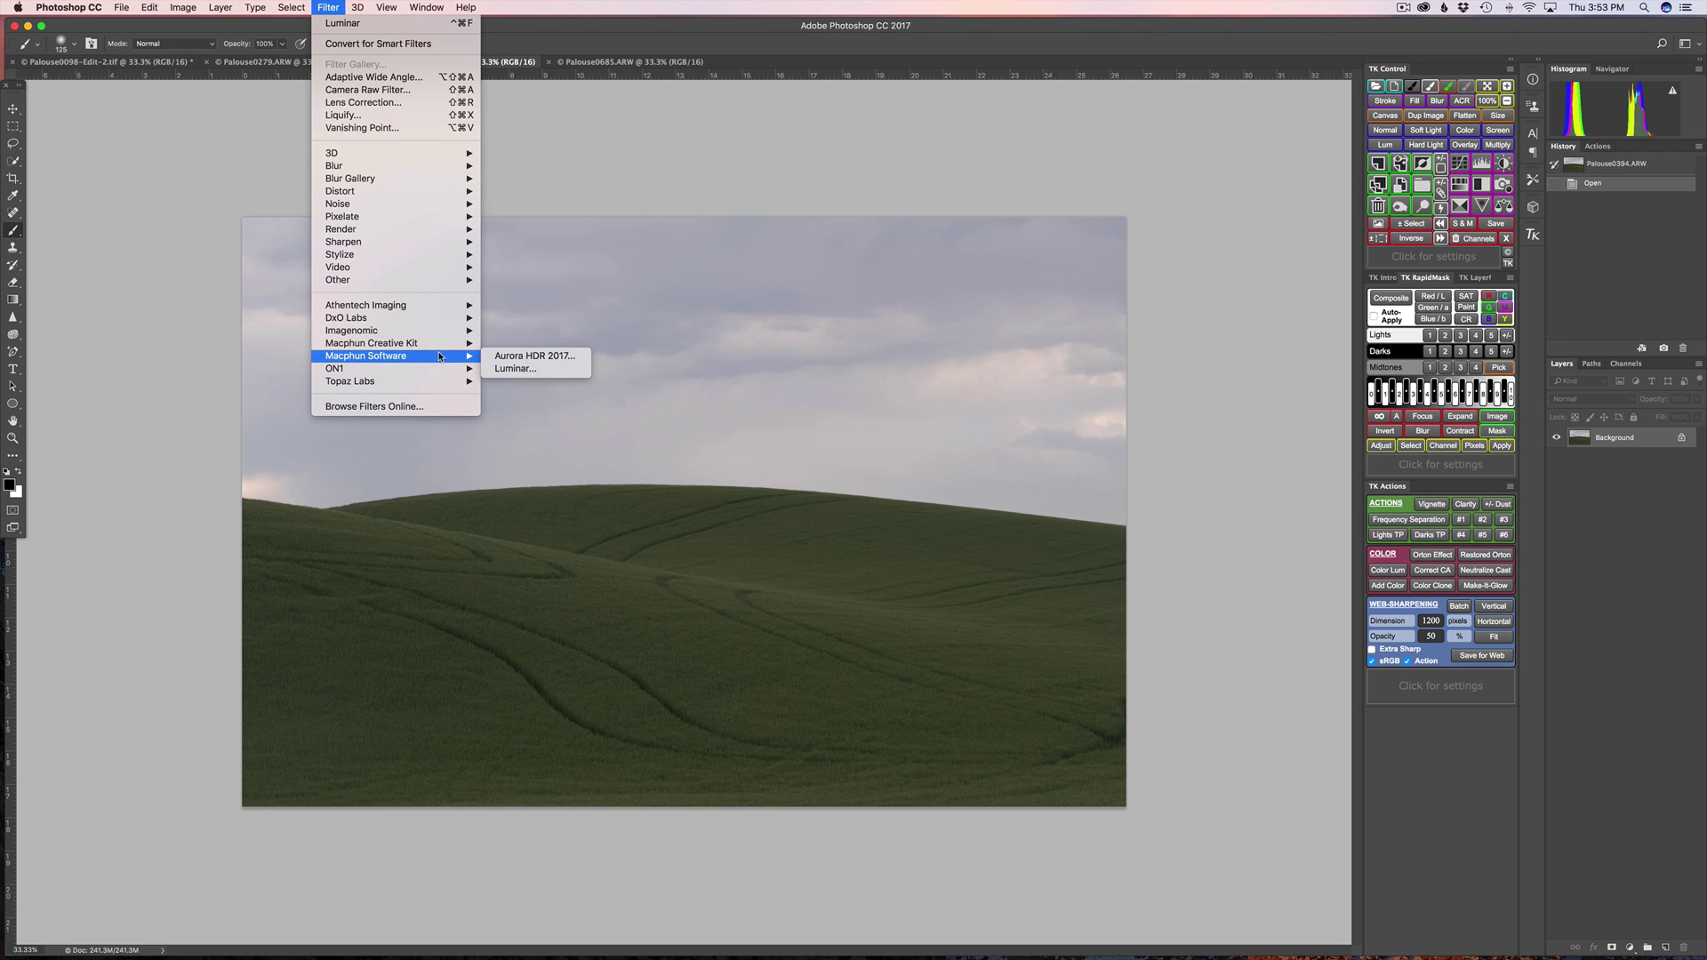
click(535, 368)
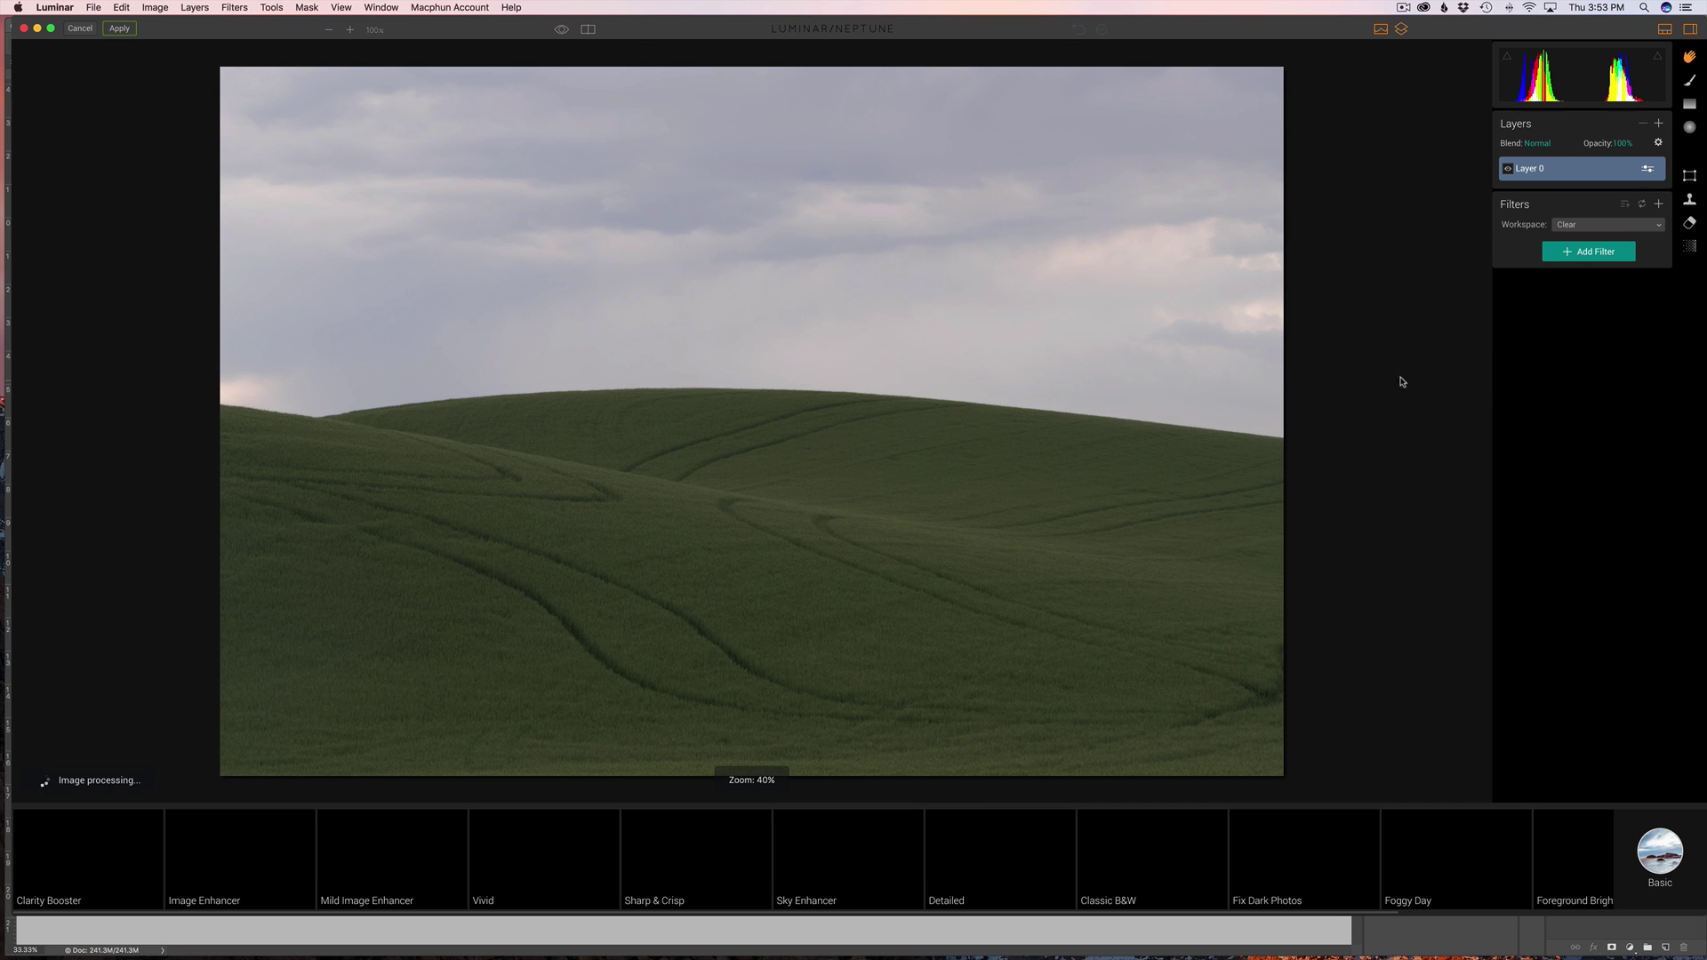
Step: Add an Accent - AI Filter at Boost 100 to the Palouse0394 green hill photo
click(1600, 252)
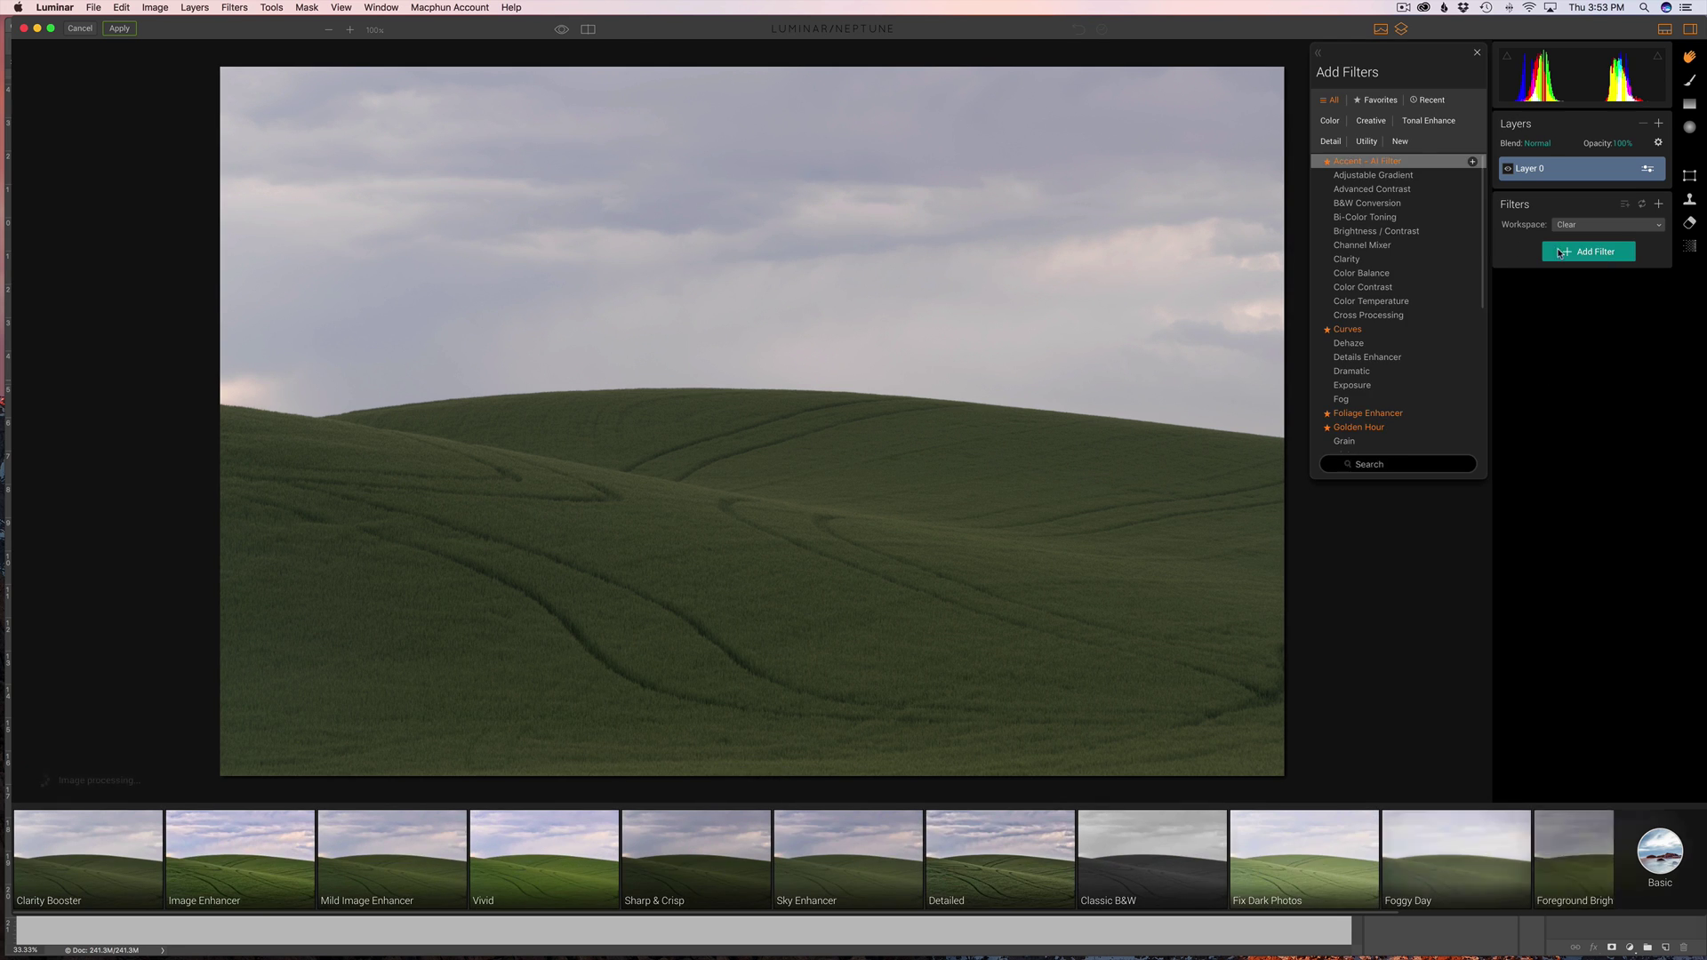
click(1366, 161)
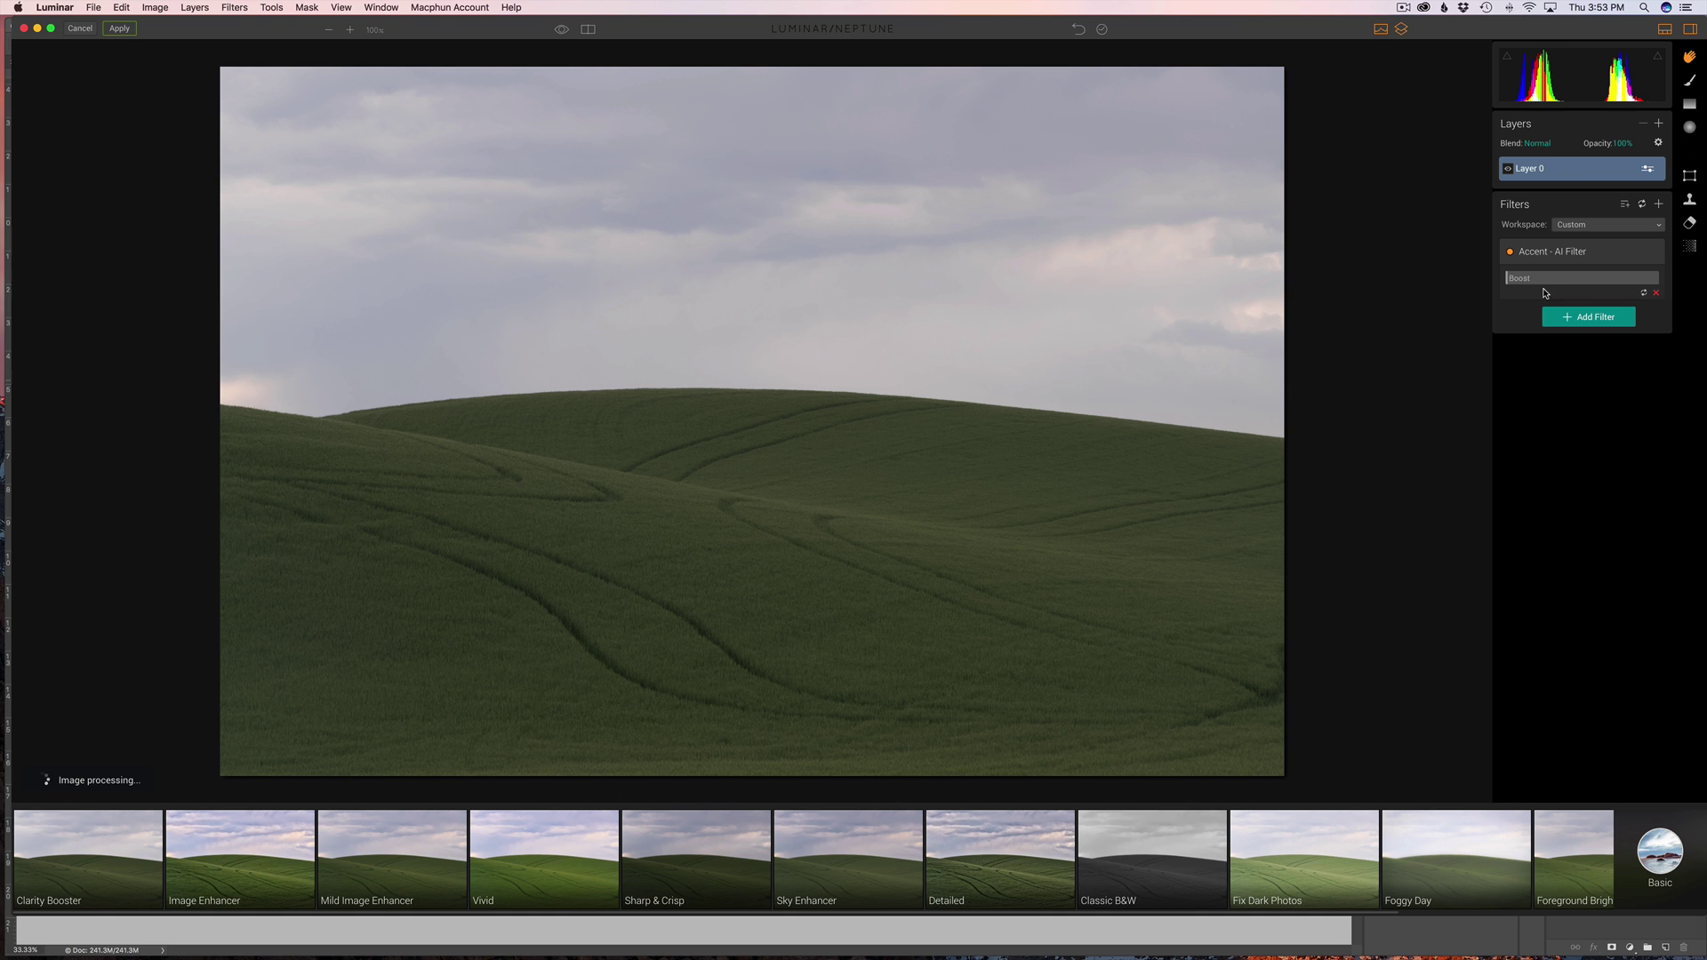
drag(1511, 281, 1666, 289)
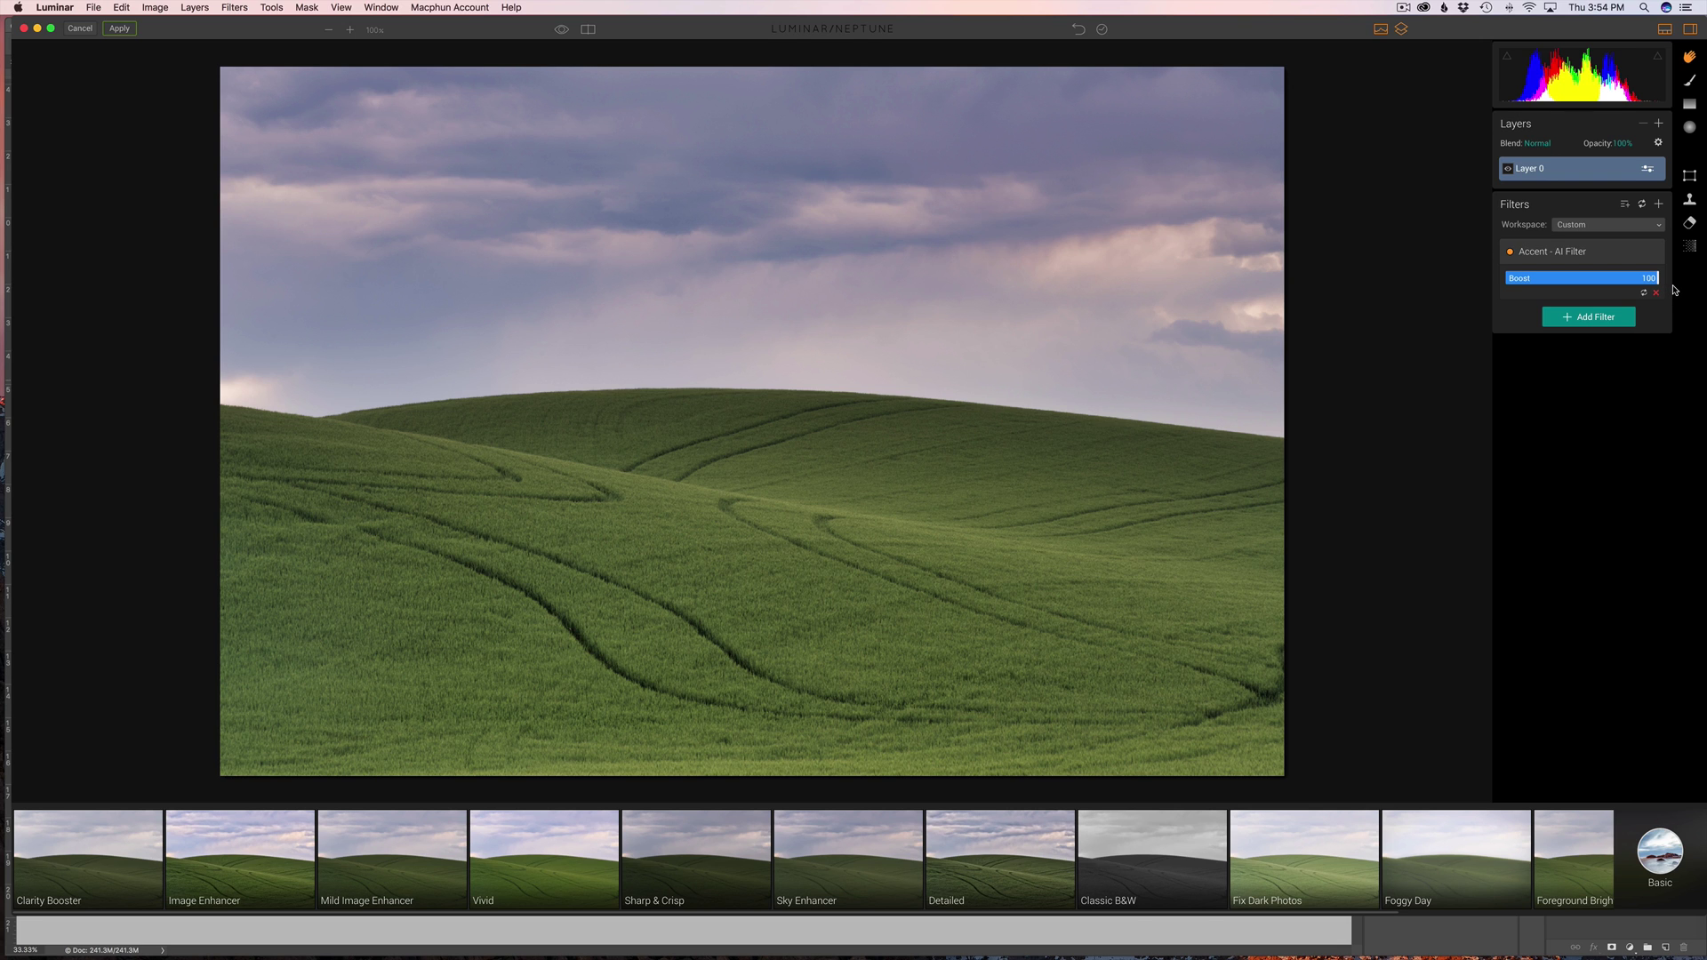
Step: Add a Golden Hour filter at Amount 49 to warm the sky and grass
click(1588, 316)
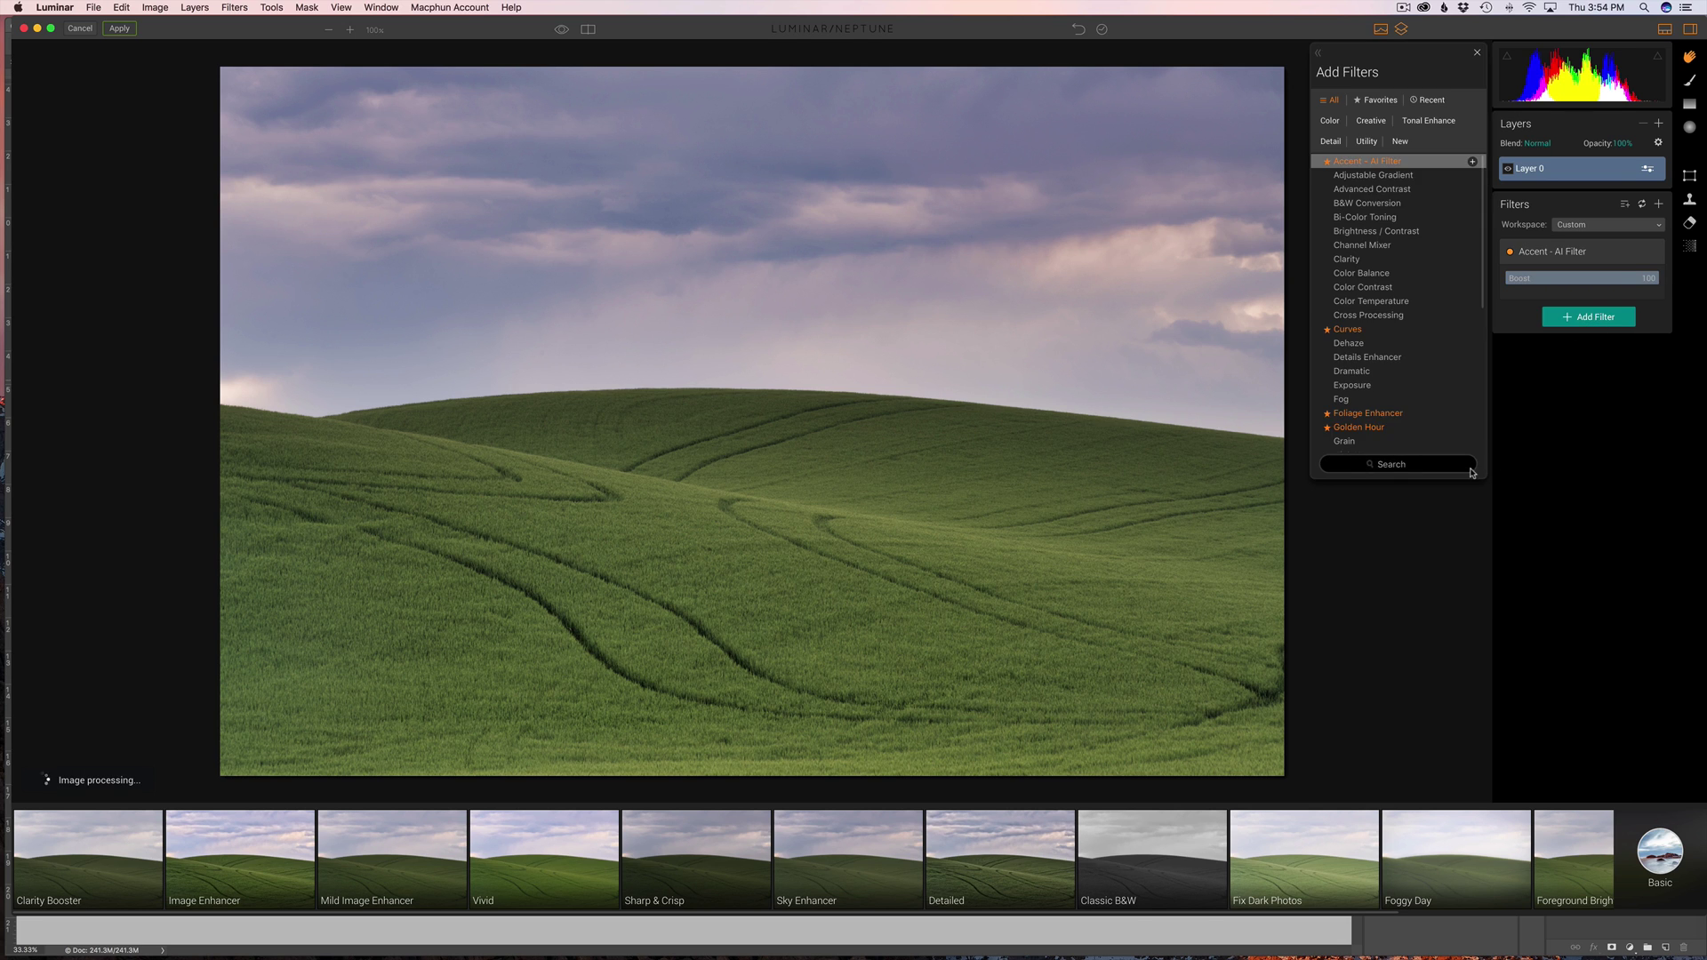
click(1385, 432)
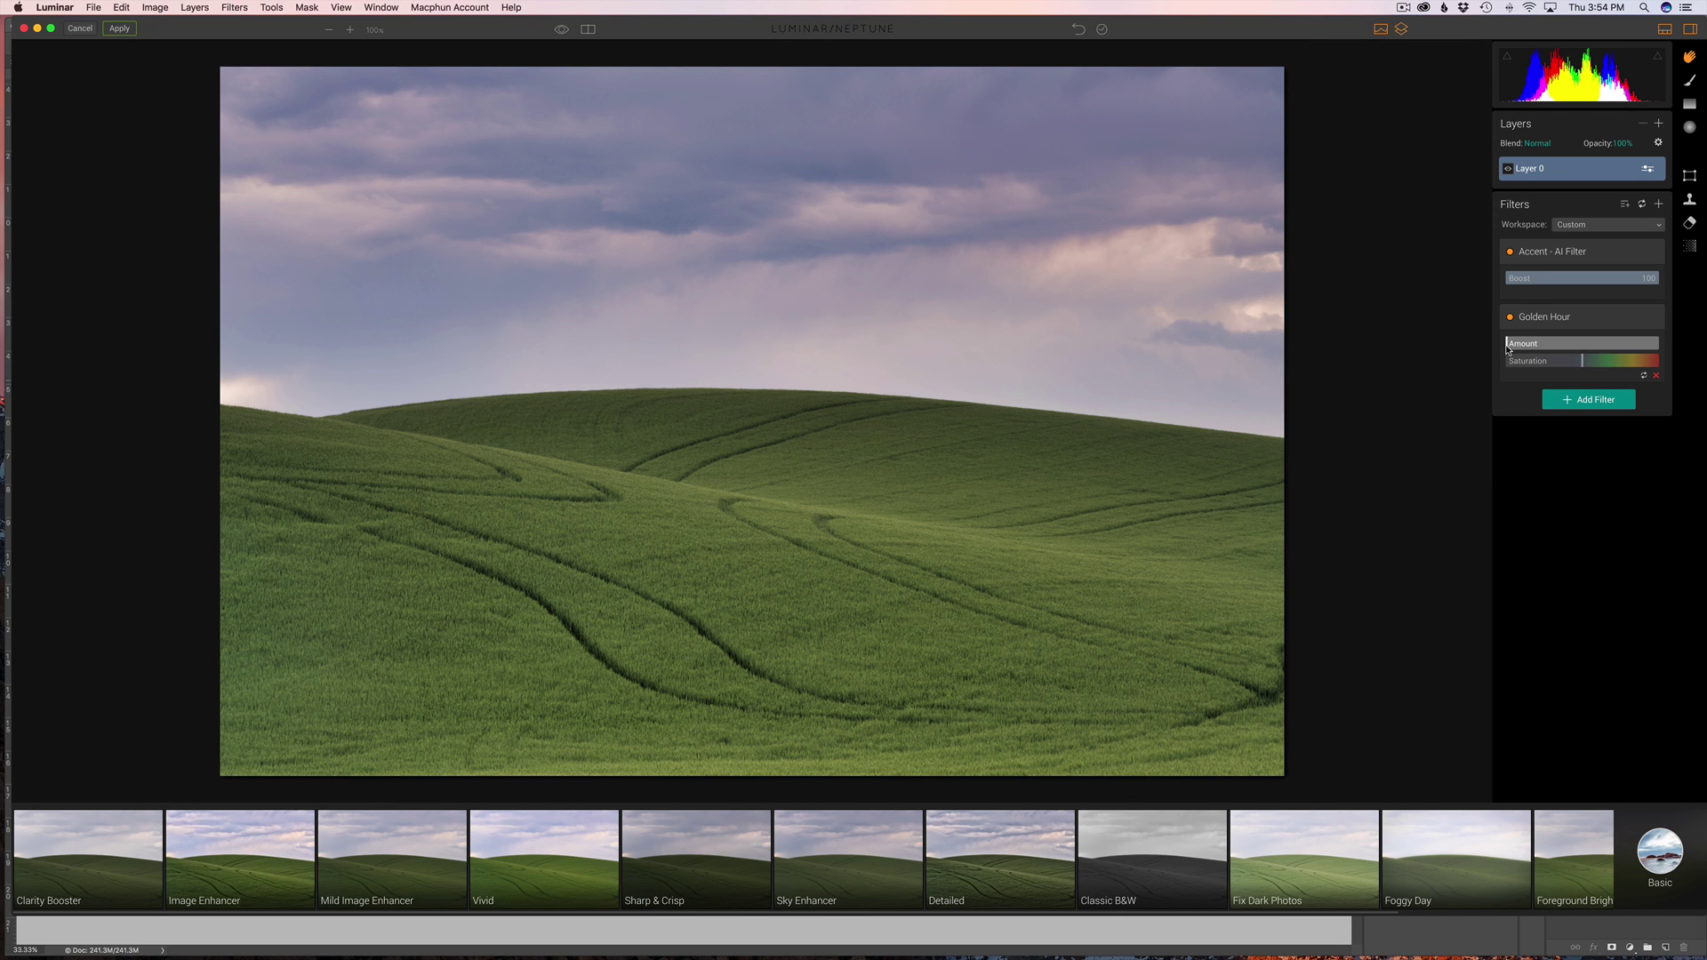
drag(1508, 348, 1582, 349)
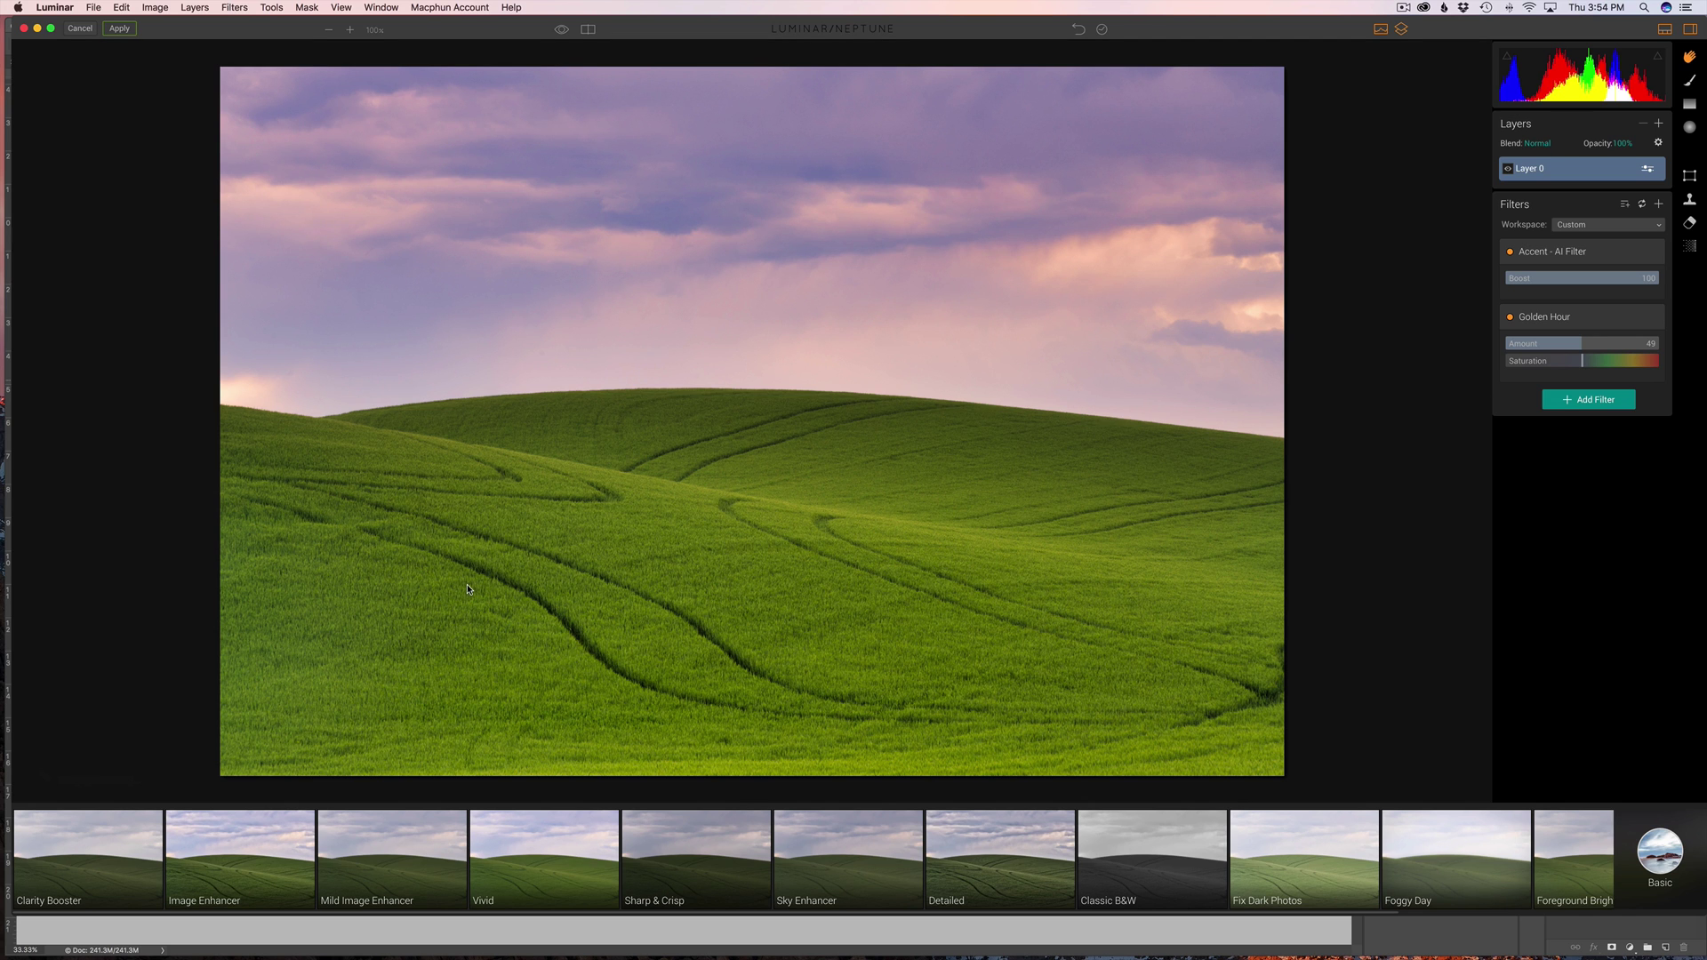
Step: Enlarge the mask brush to size 184 and paint a mask across the grassy hills
click(1690, 86)
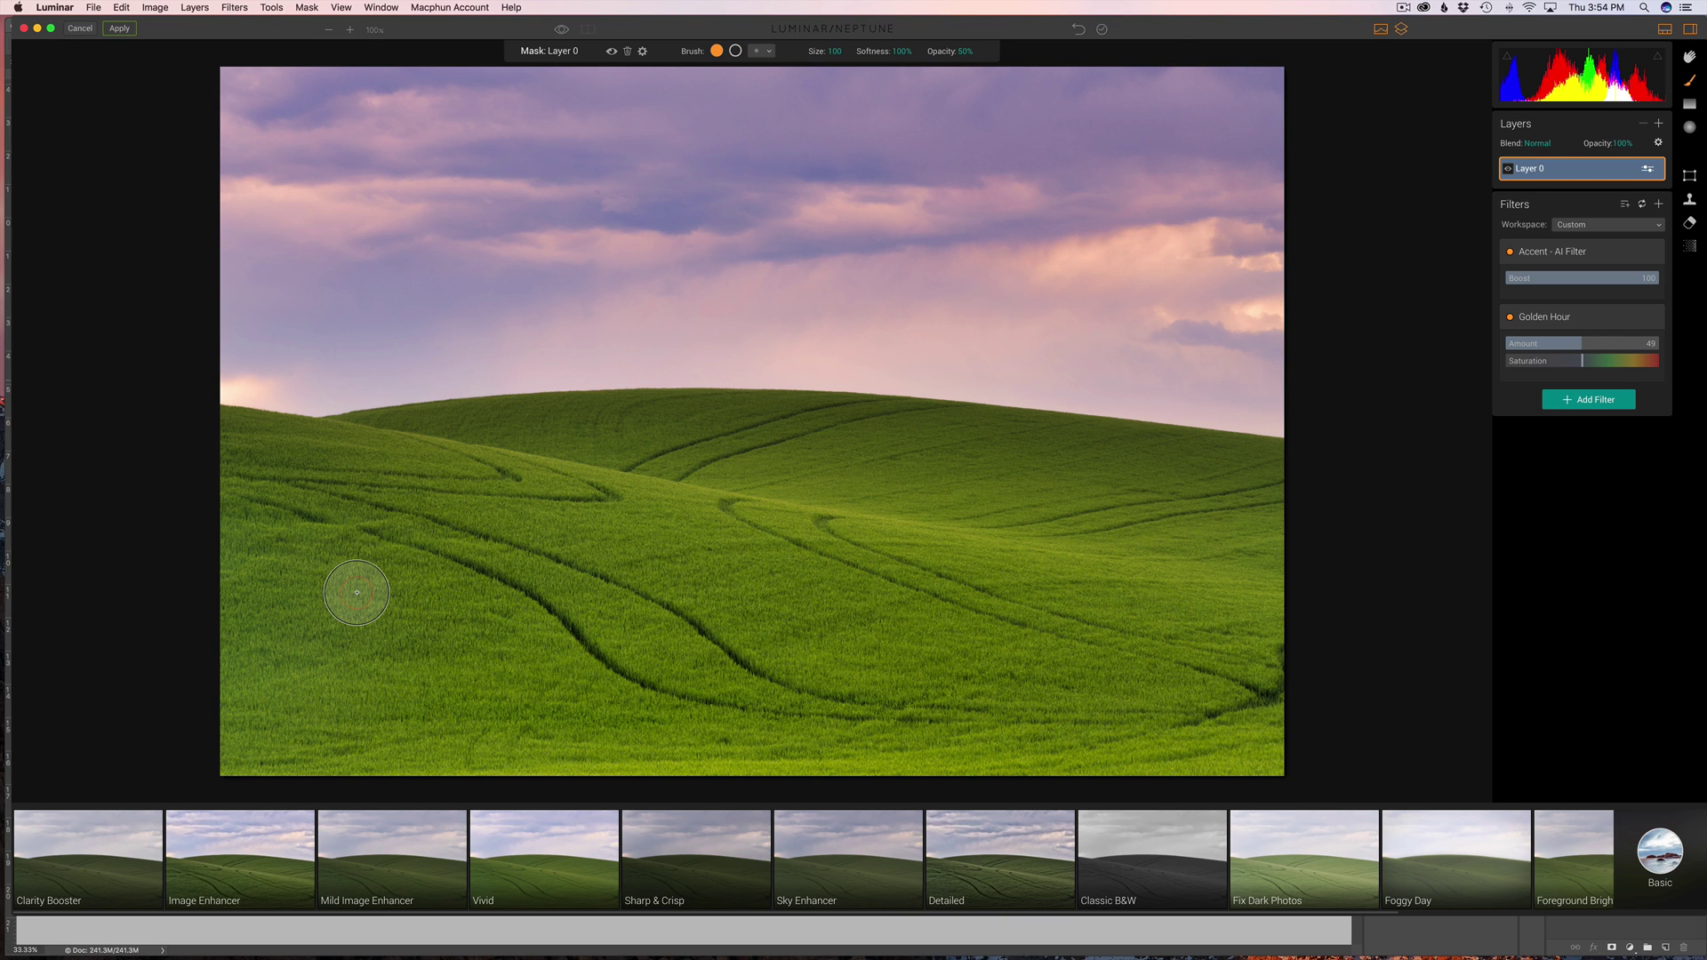
key(bracketright)
key(bracketright)
key(bracketright)
key(bracketright)
key(bracketright)
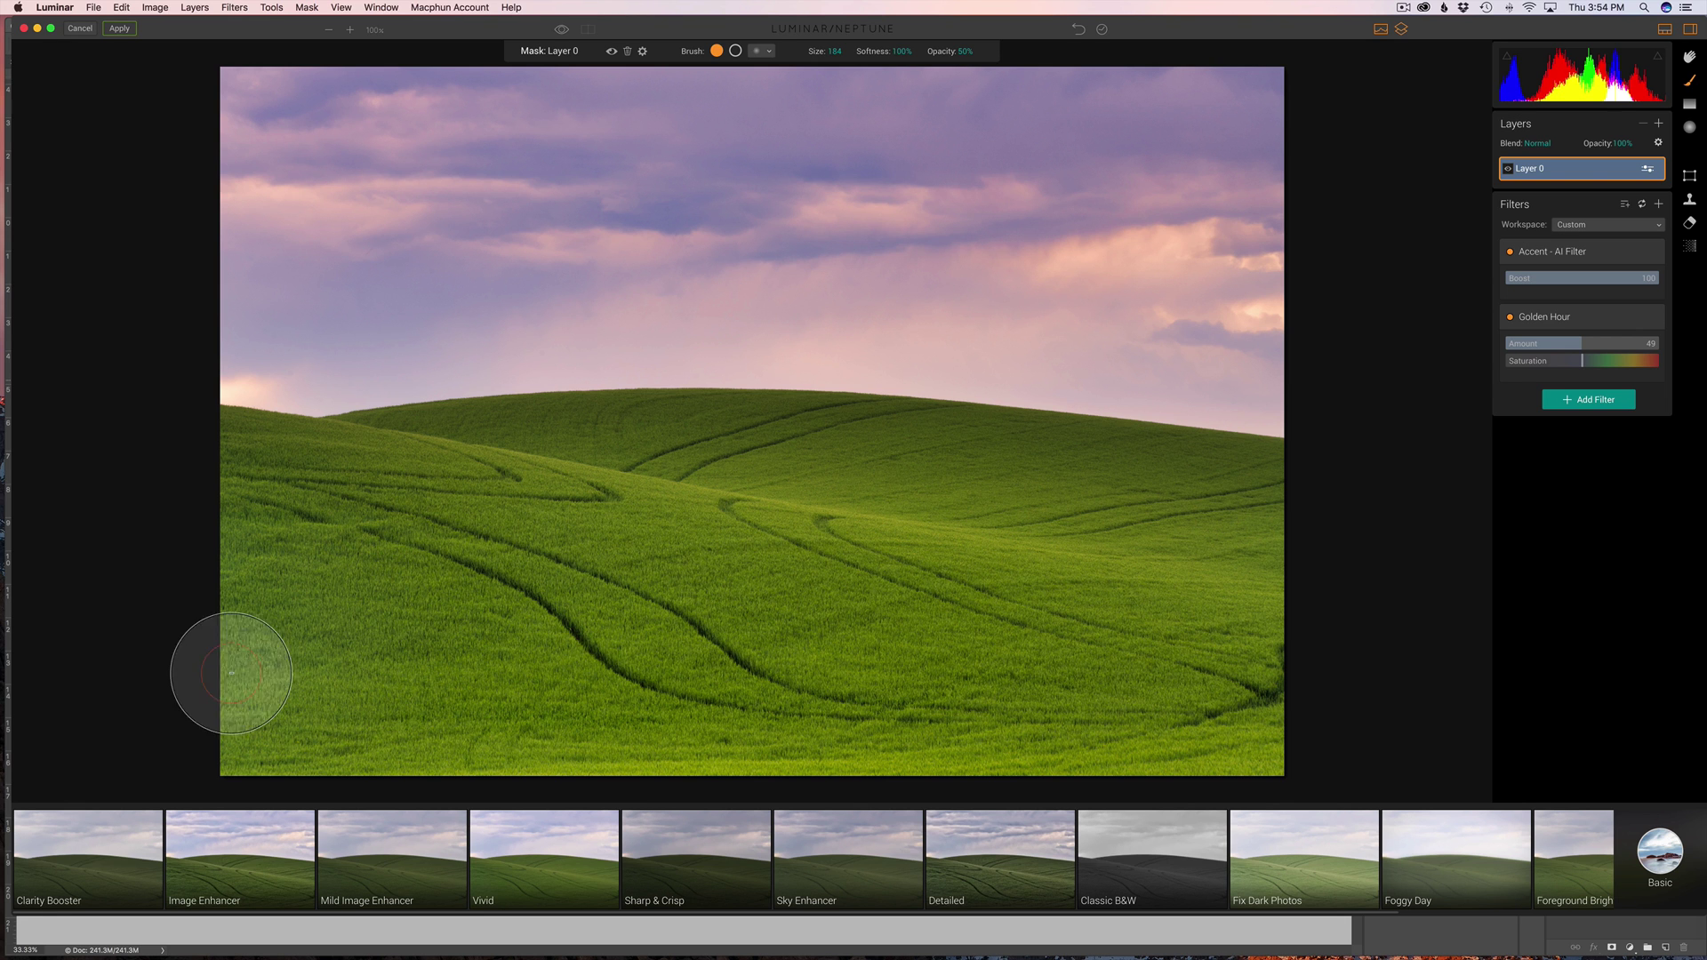
drag(209, 728, 1220, 720)
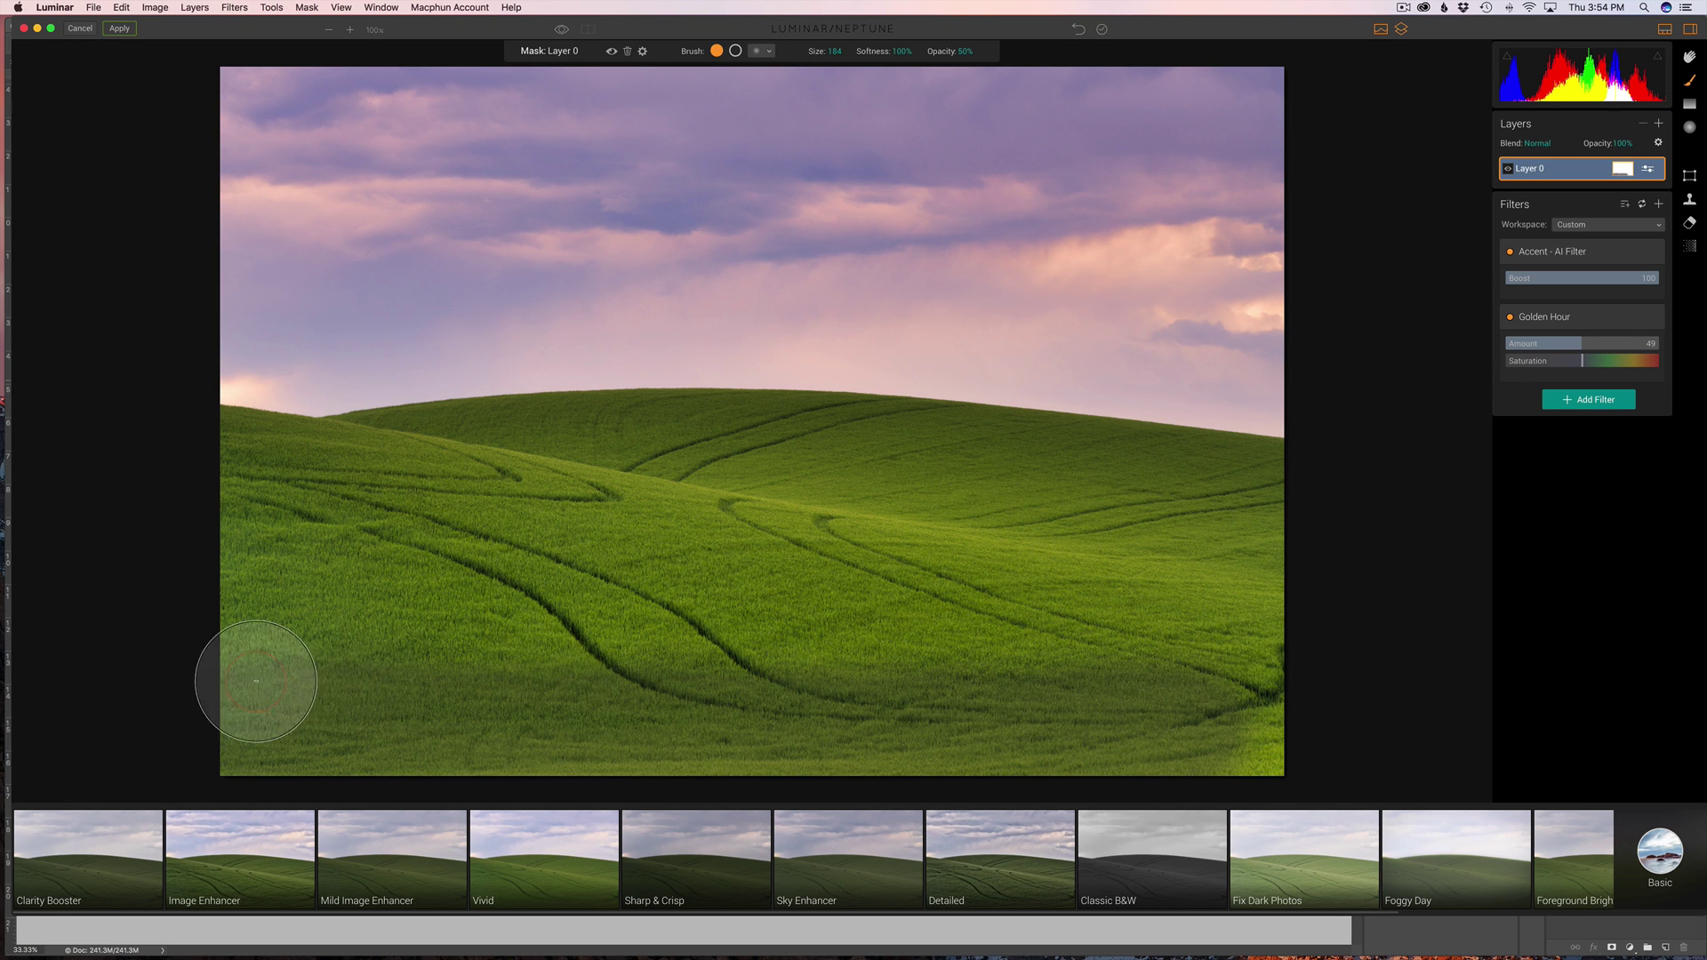
mouse_move(769, 689)
mouse_down()
mouse_move(1167, 676)
mouse_move(1193, 640)
mouse_move(787, 612)
mouse_move(278, 535)
mouse_move(805, 589)
mouse_move(1088, 590)
mouse_move(652, 531)
mouse_move(1147, 603)
mouse_up()
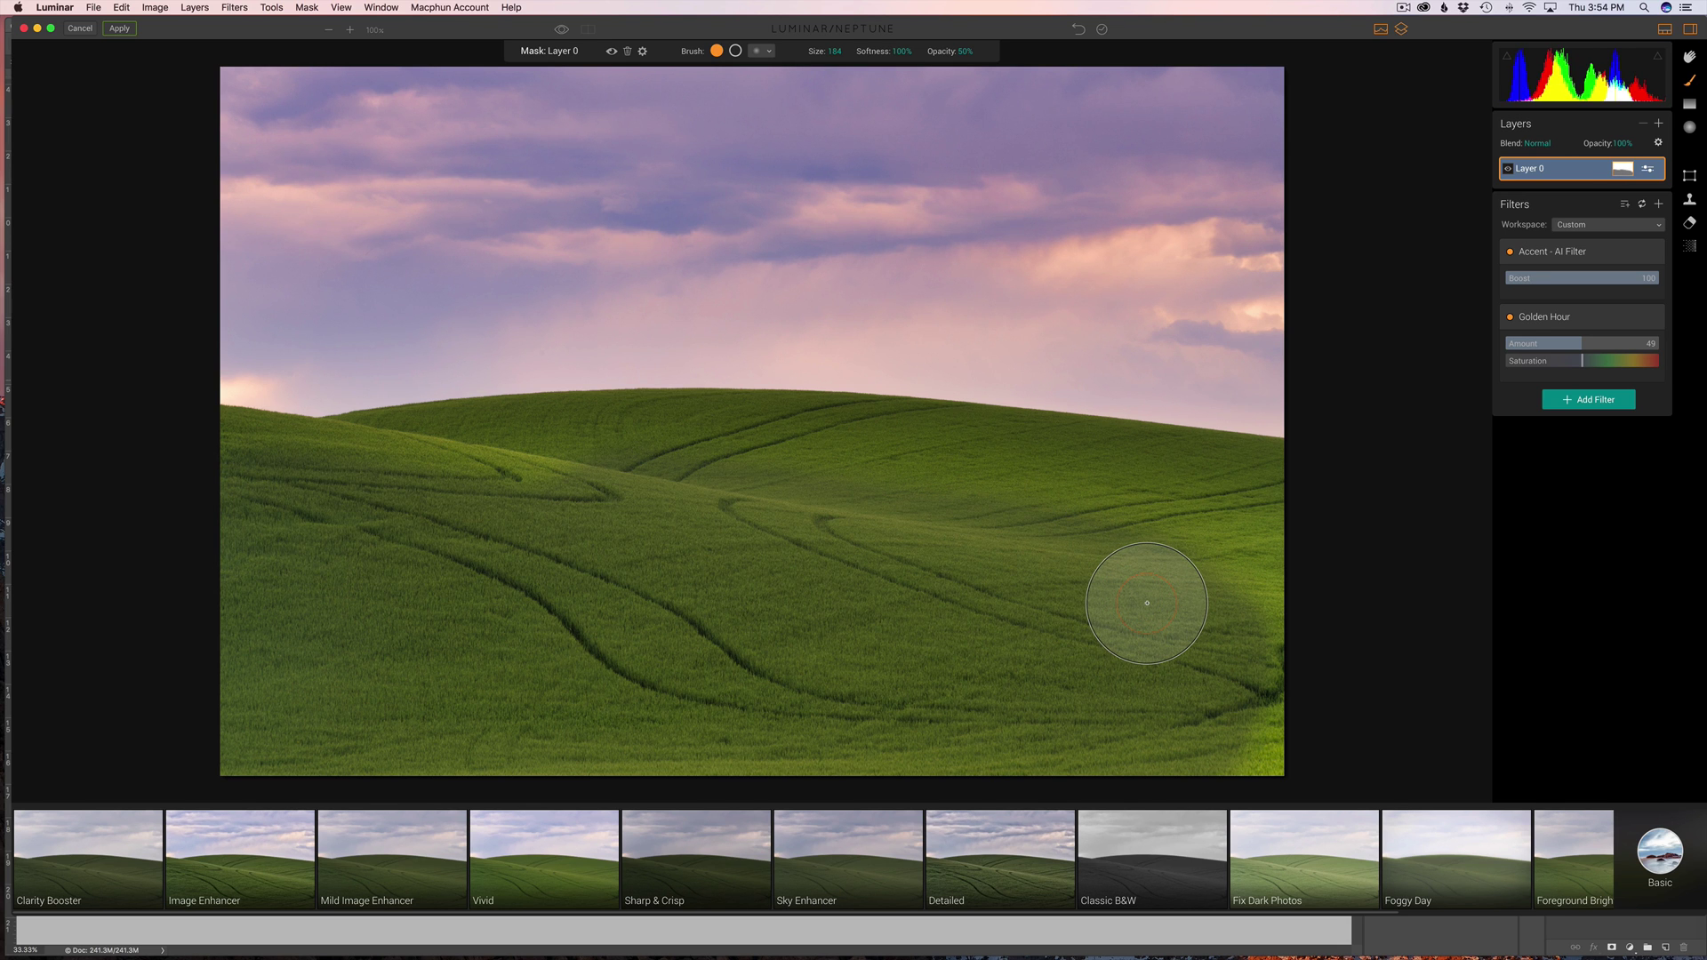
drag(1147, 602, 1128, 599)
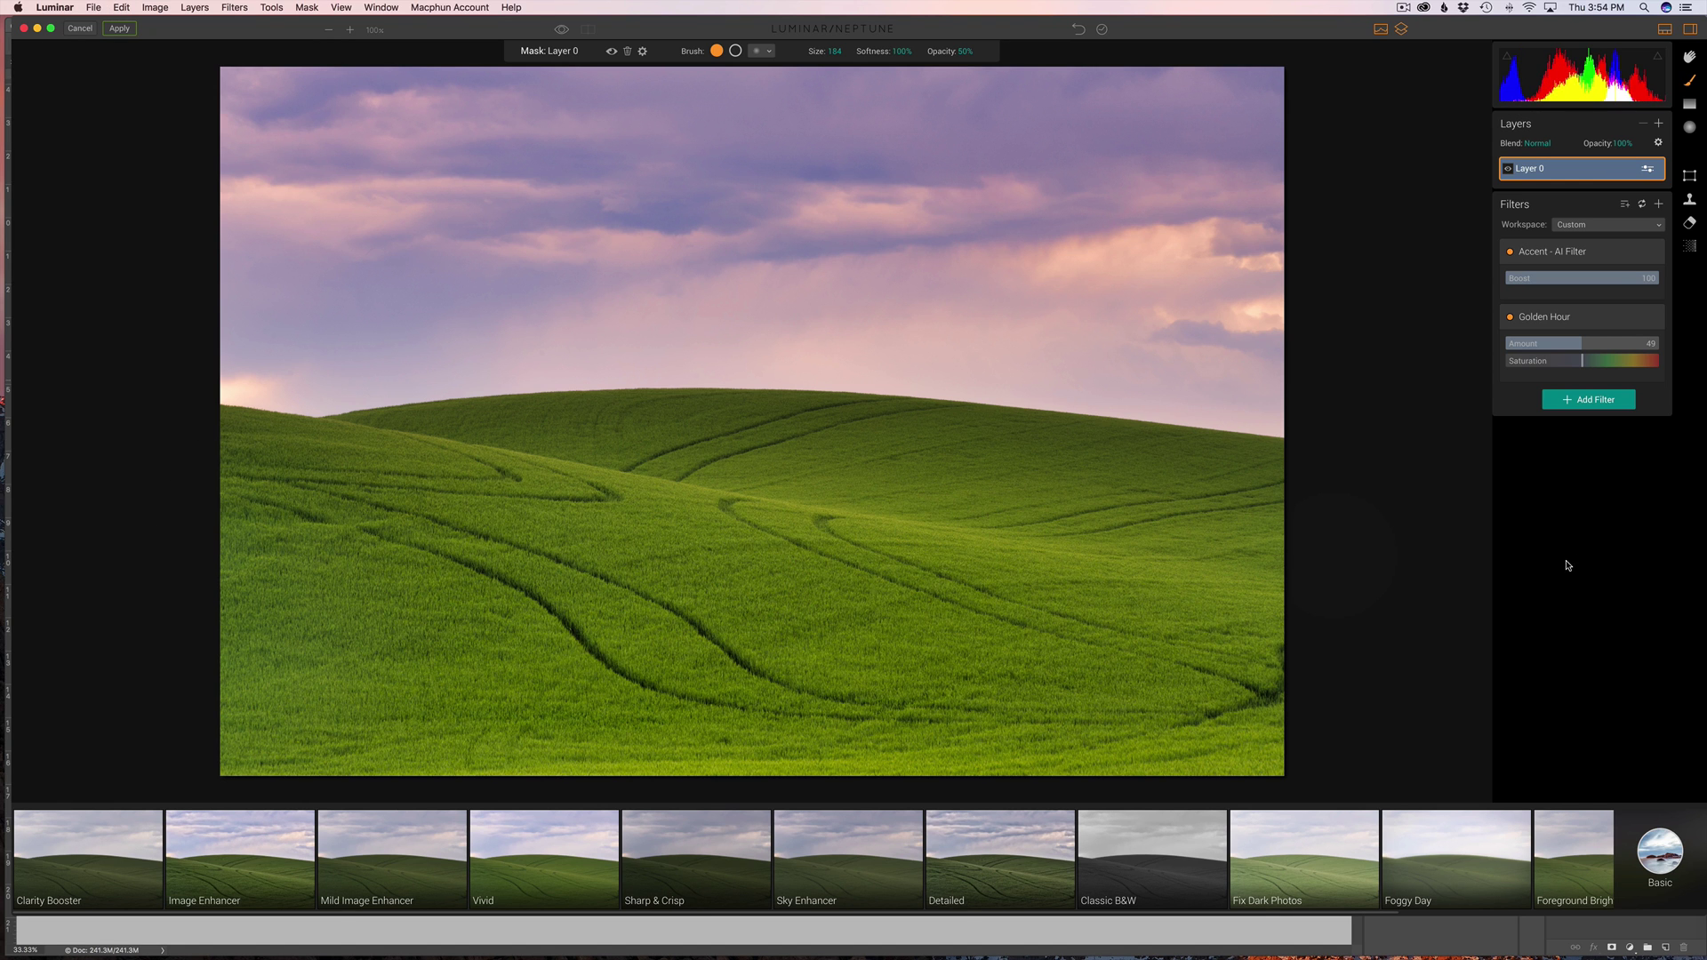
Step: Add a Curves filter with an S-shaped RGB curve for more contrast
click(1590, 399)
click(1393, 330)
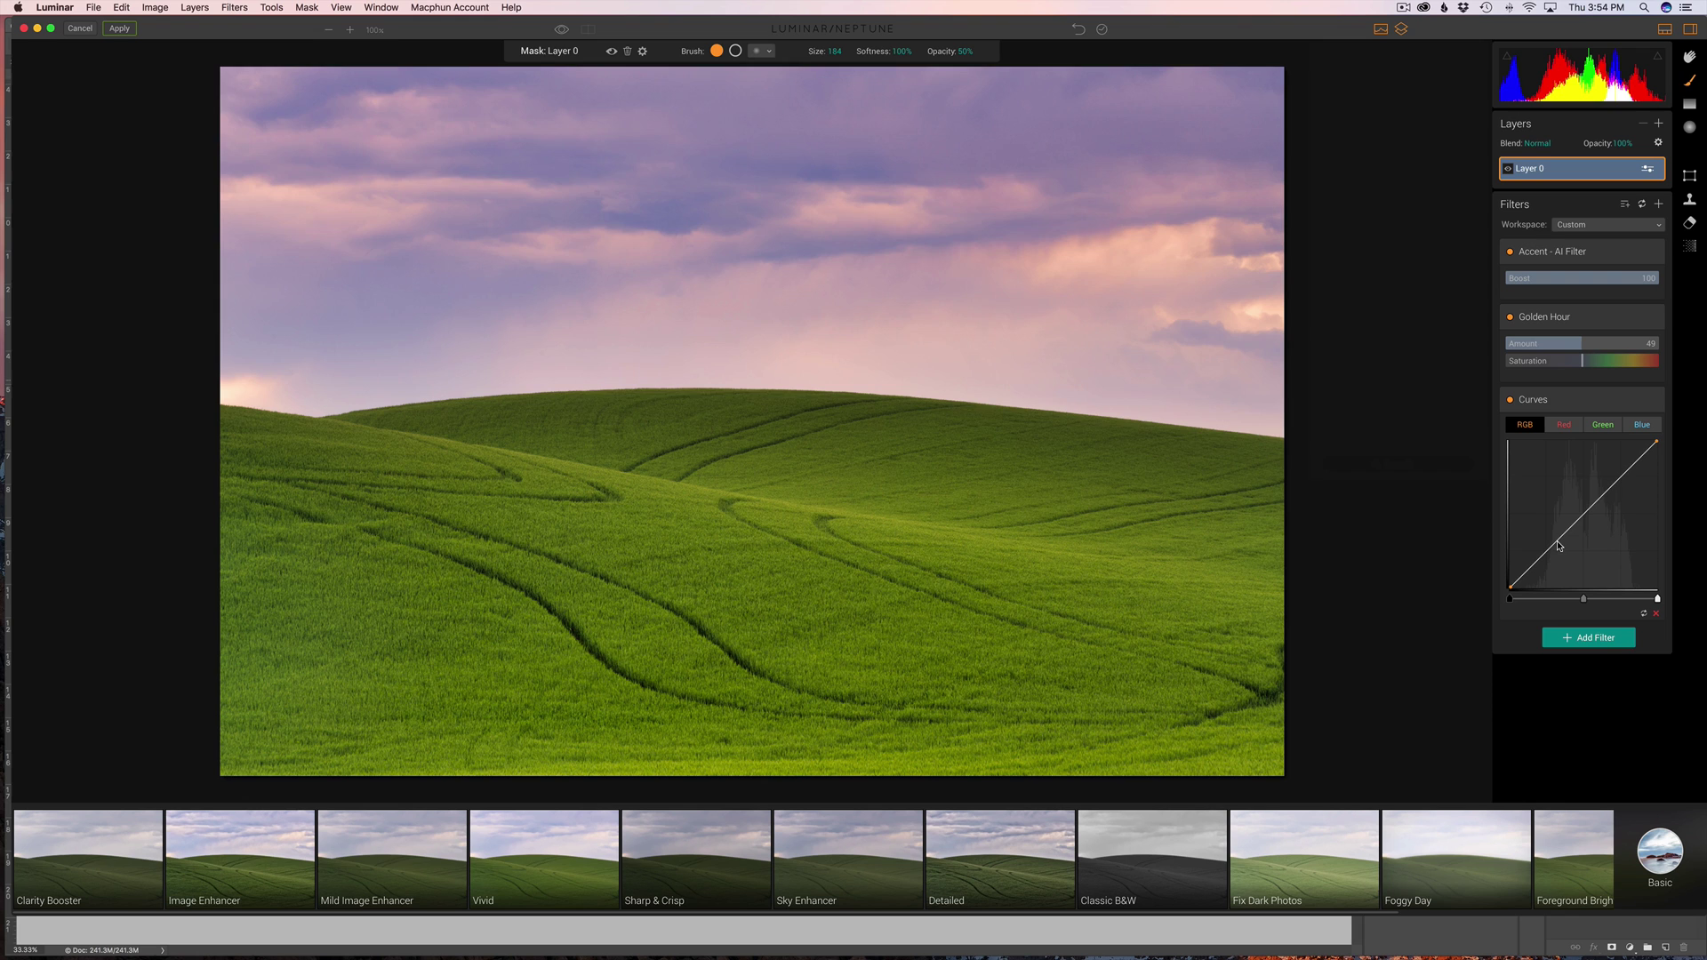
drag(1558, 546, 1603, 497)
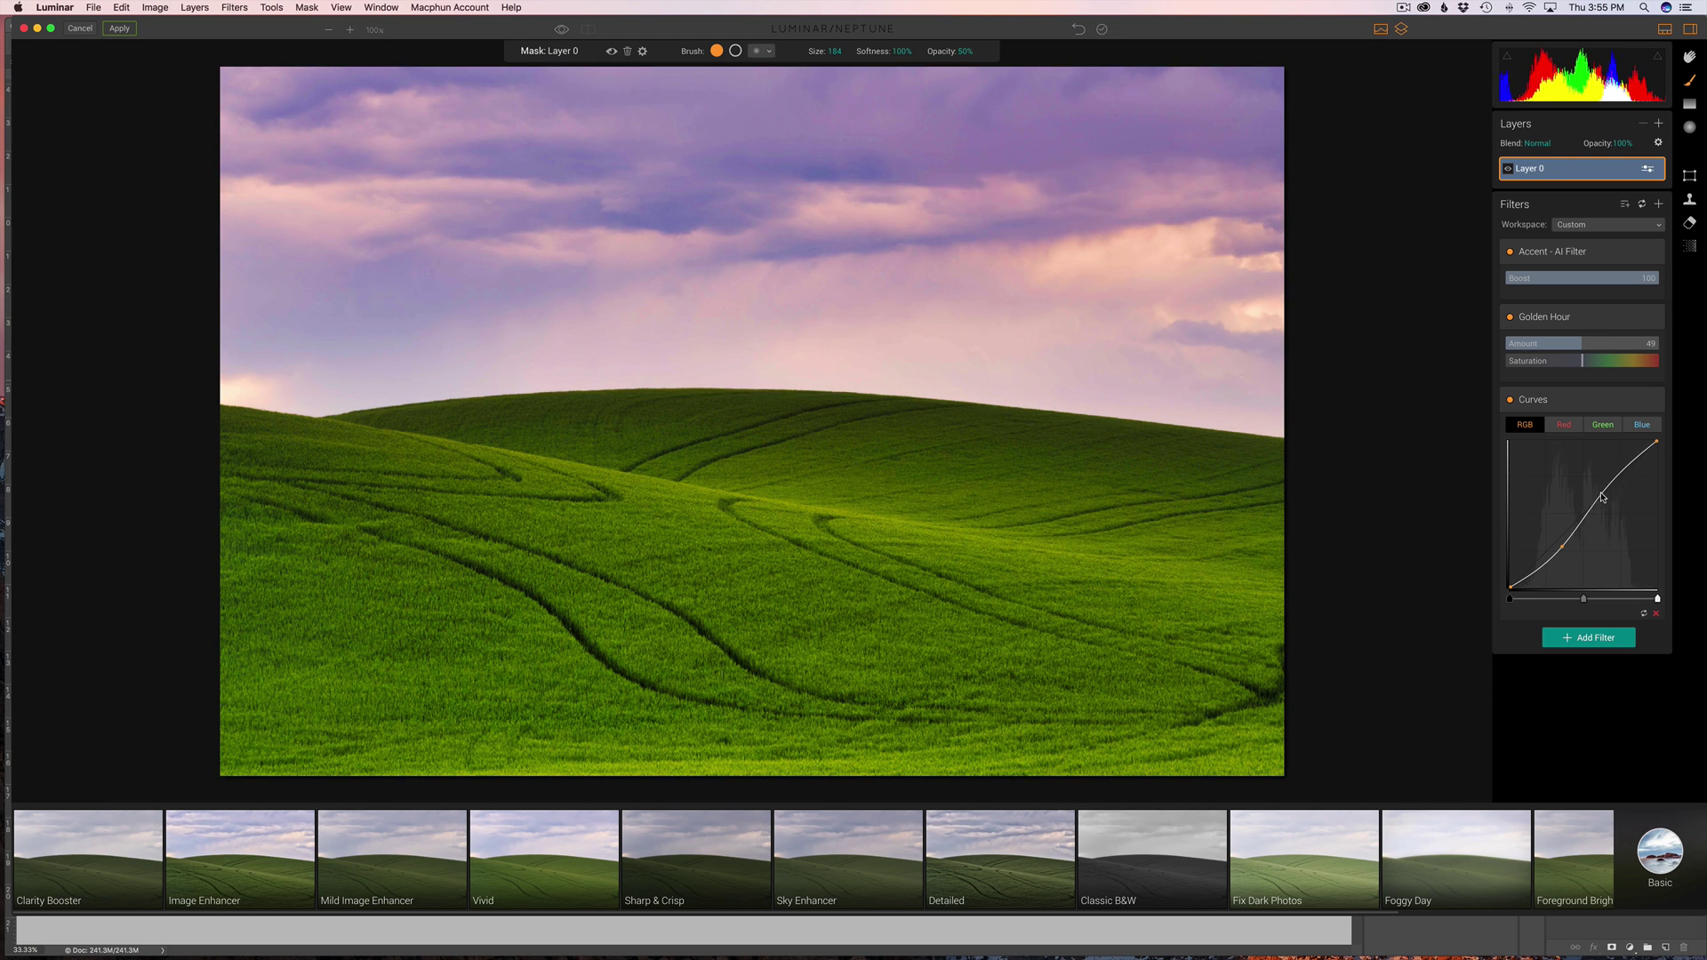
Step: Lower Layer 0's overall opacity to 68%
key(0)
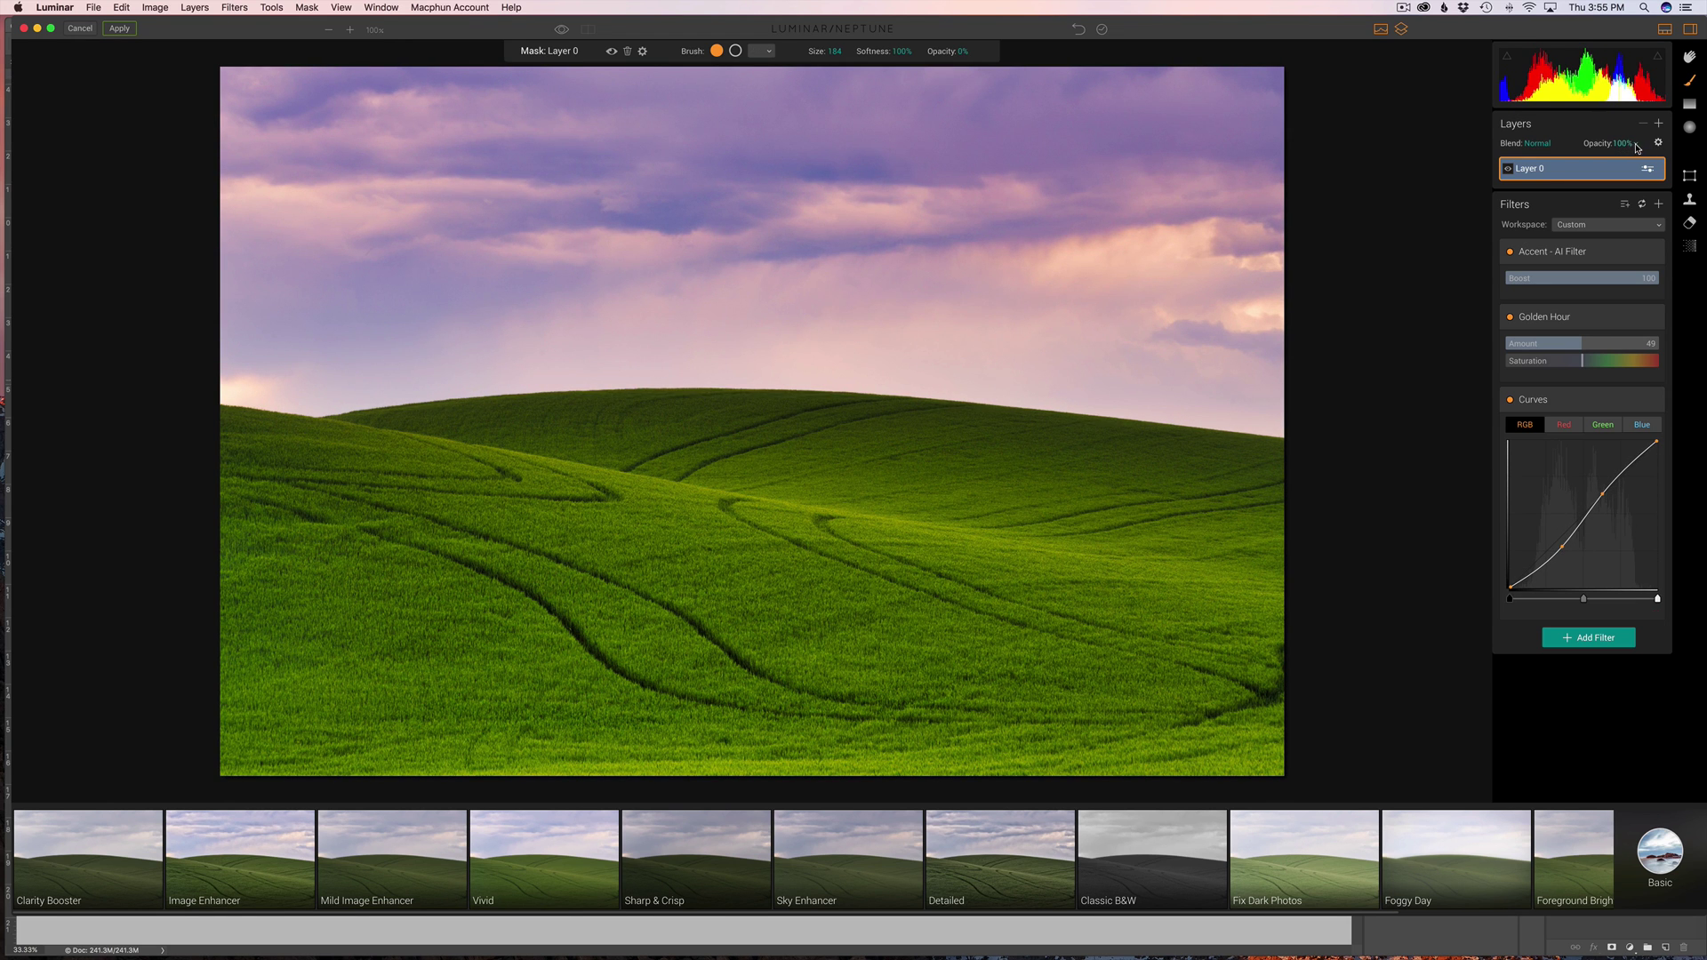
click(1636, 148)
drag(1656, 160, 1639, 161)
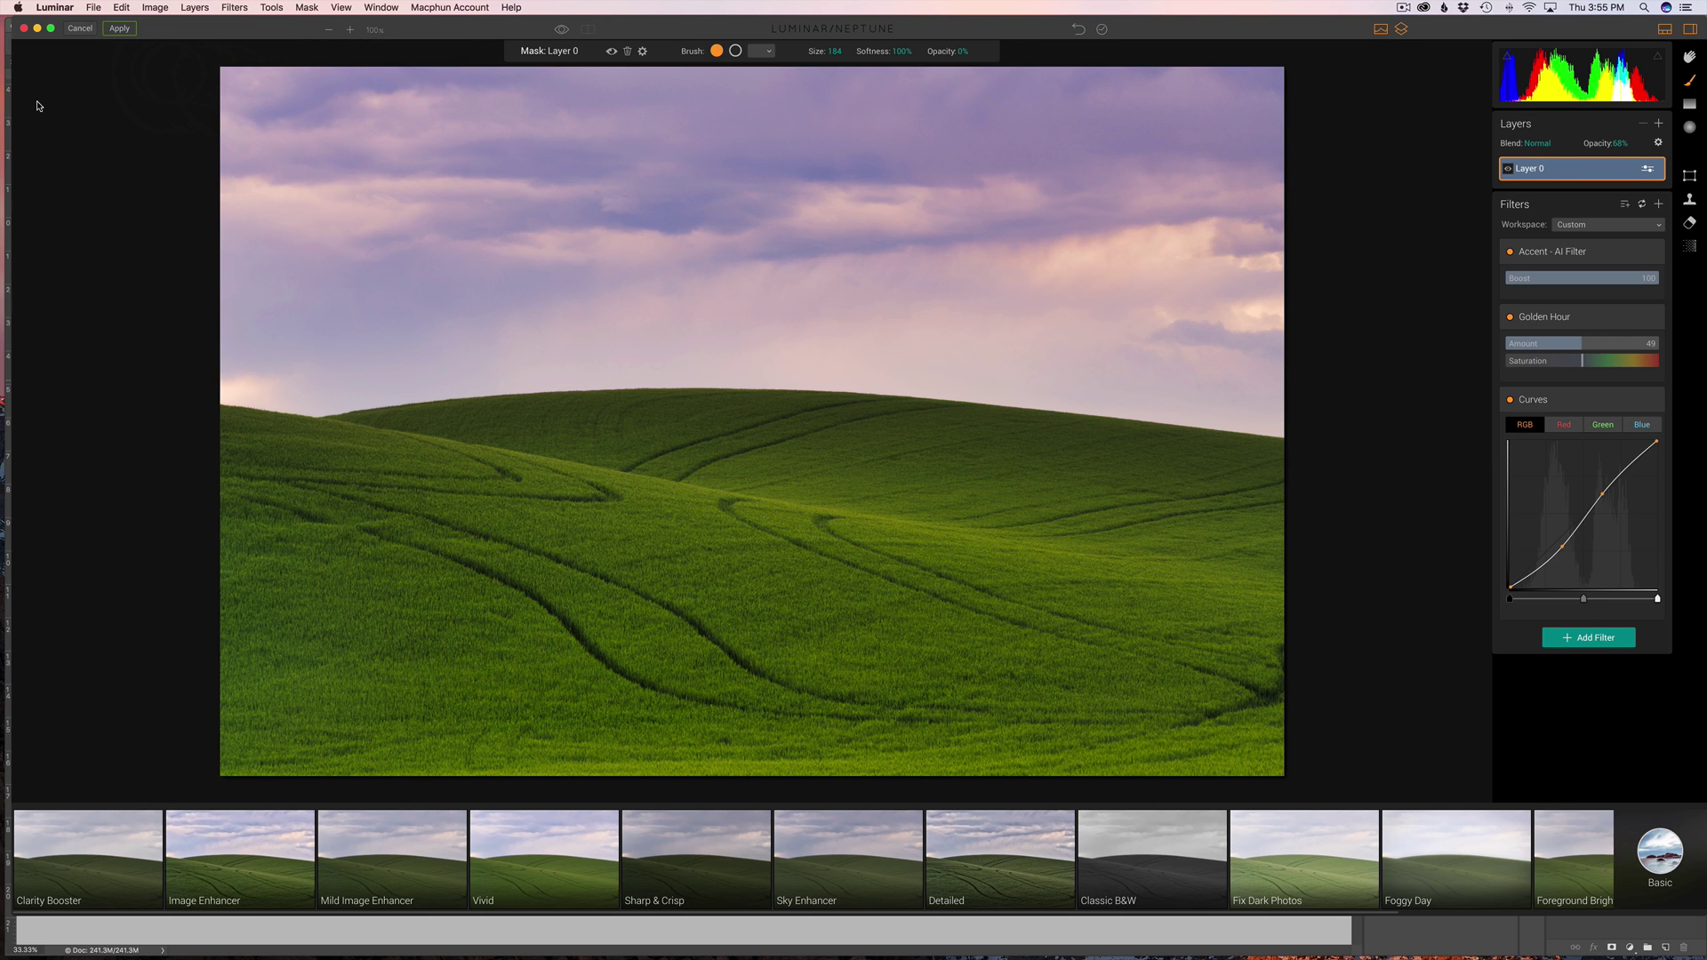
Step: Cancel Luminar and open the Palouse0685.ARW photo in the Luminar filter
click(79, 28)
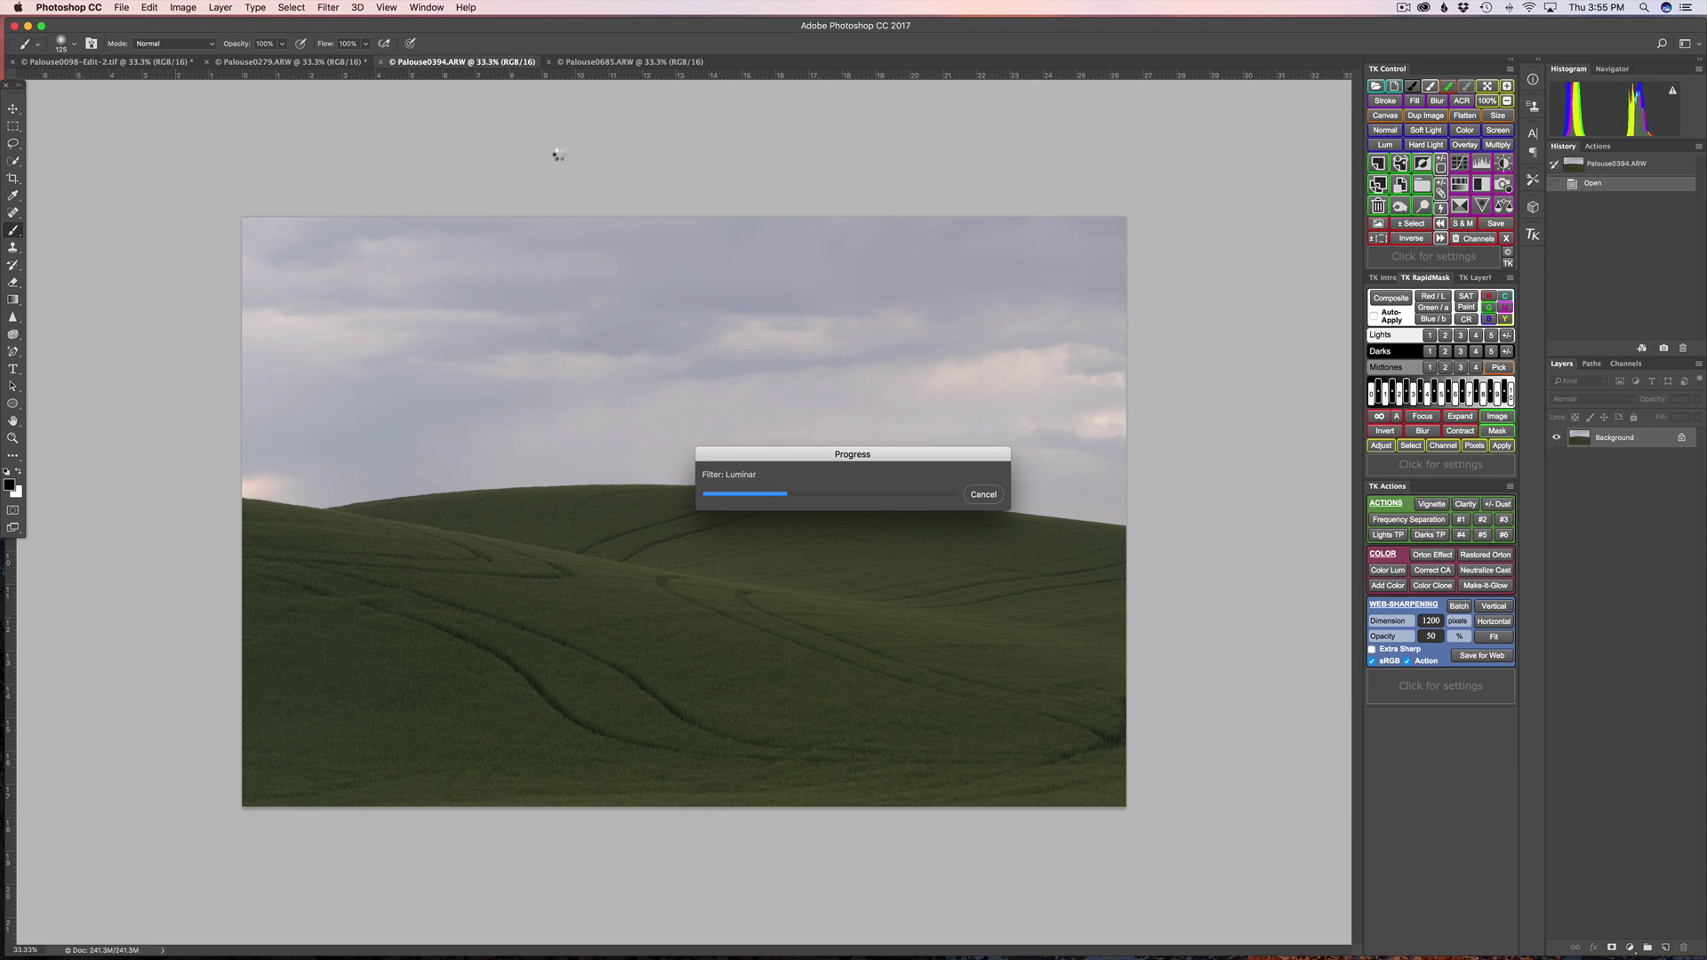
click(609, 62)
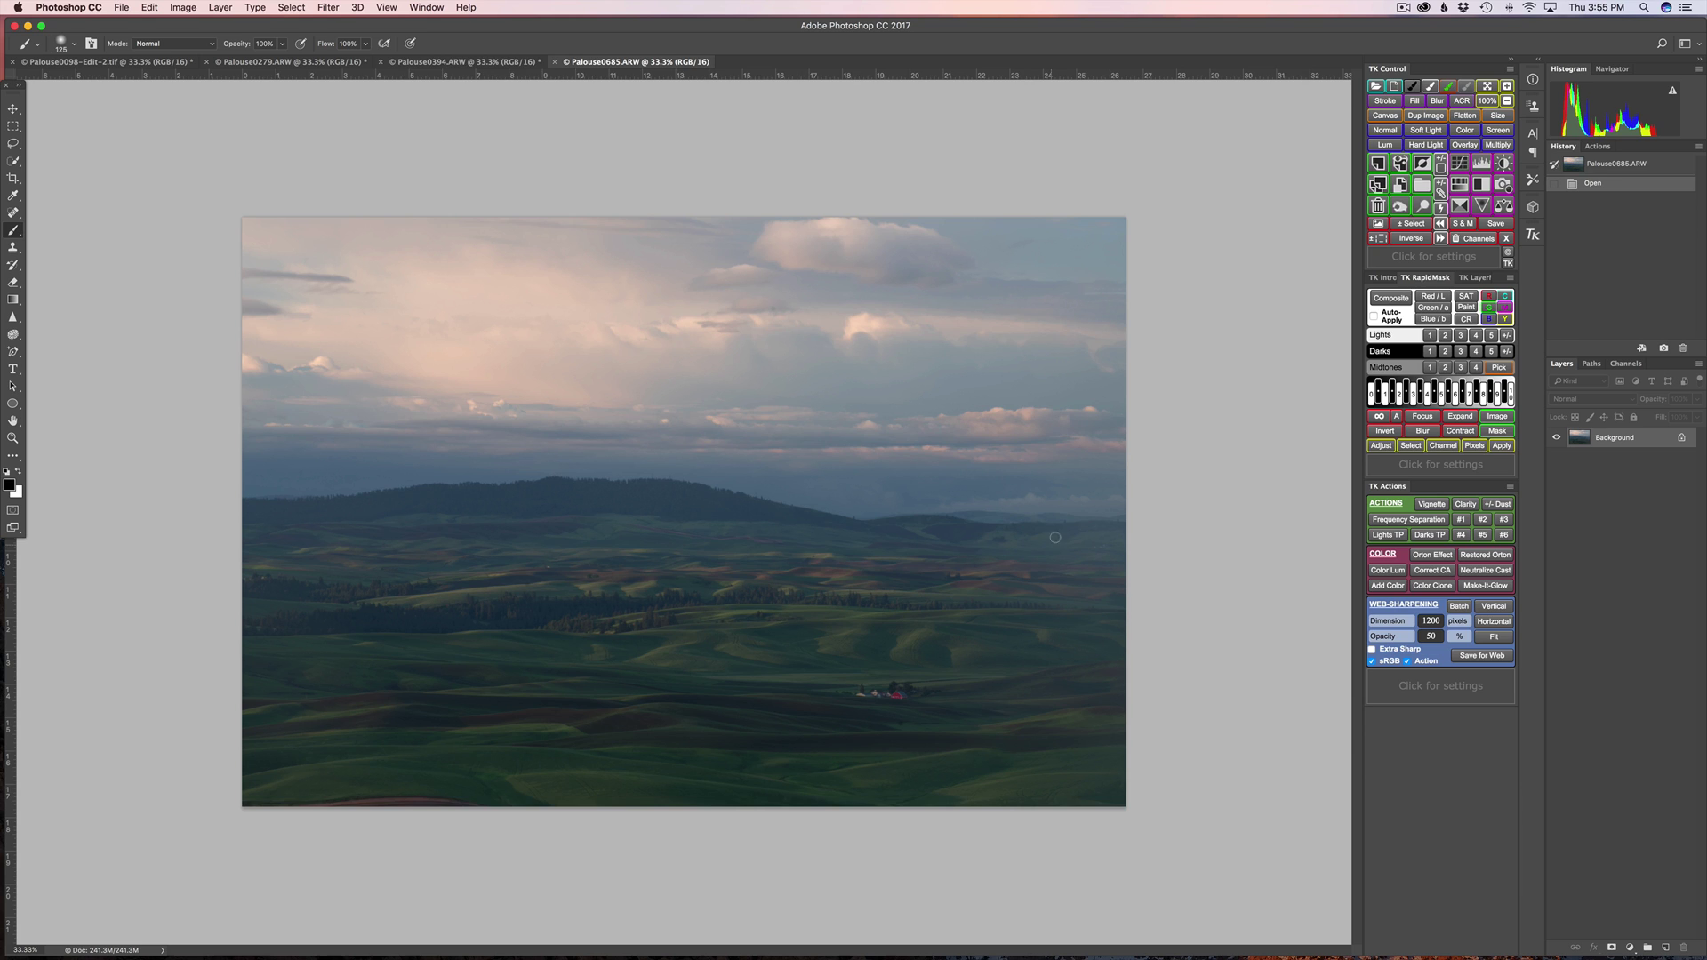
click(325, 8)
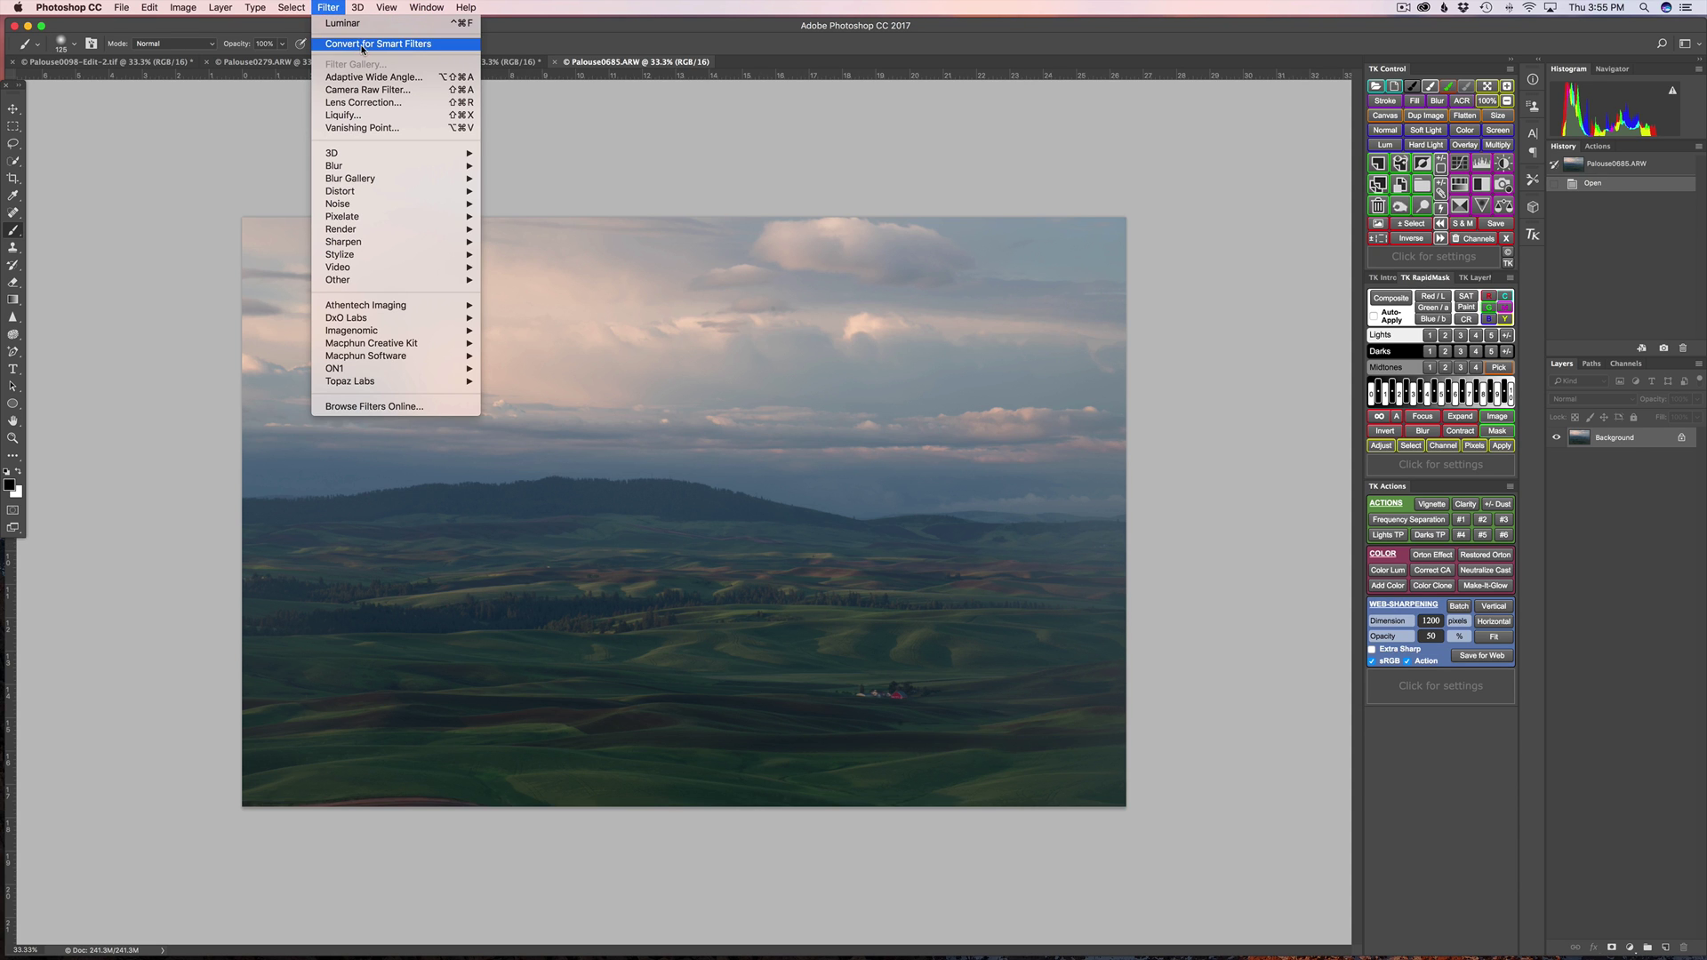
click(342, 23)
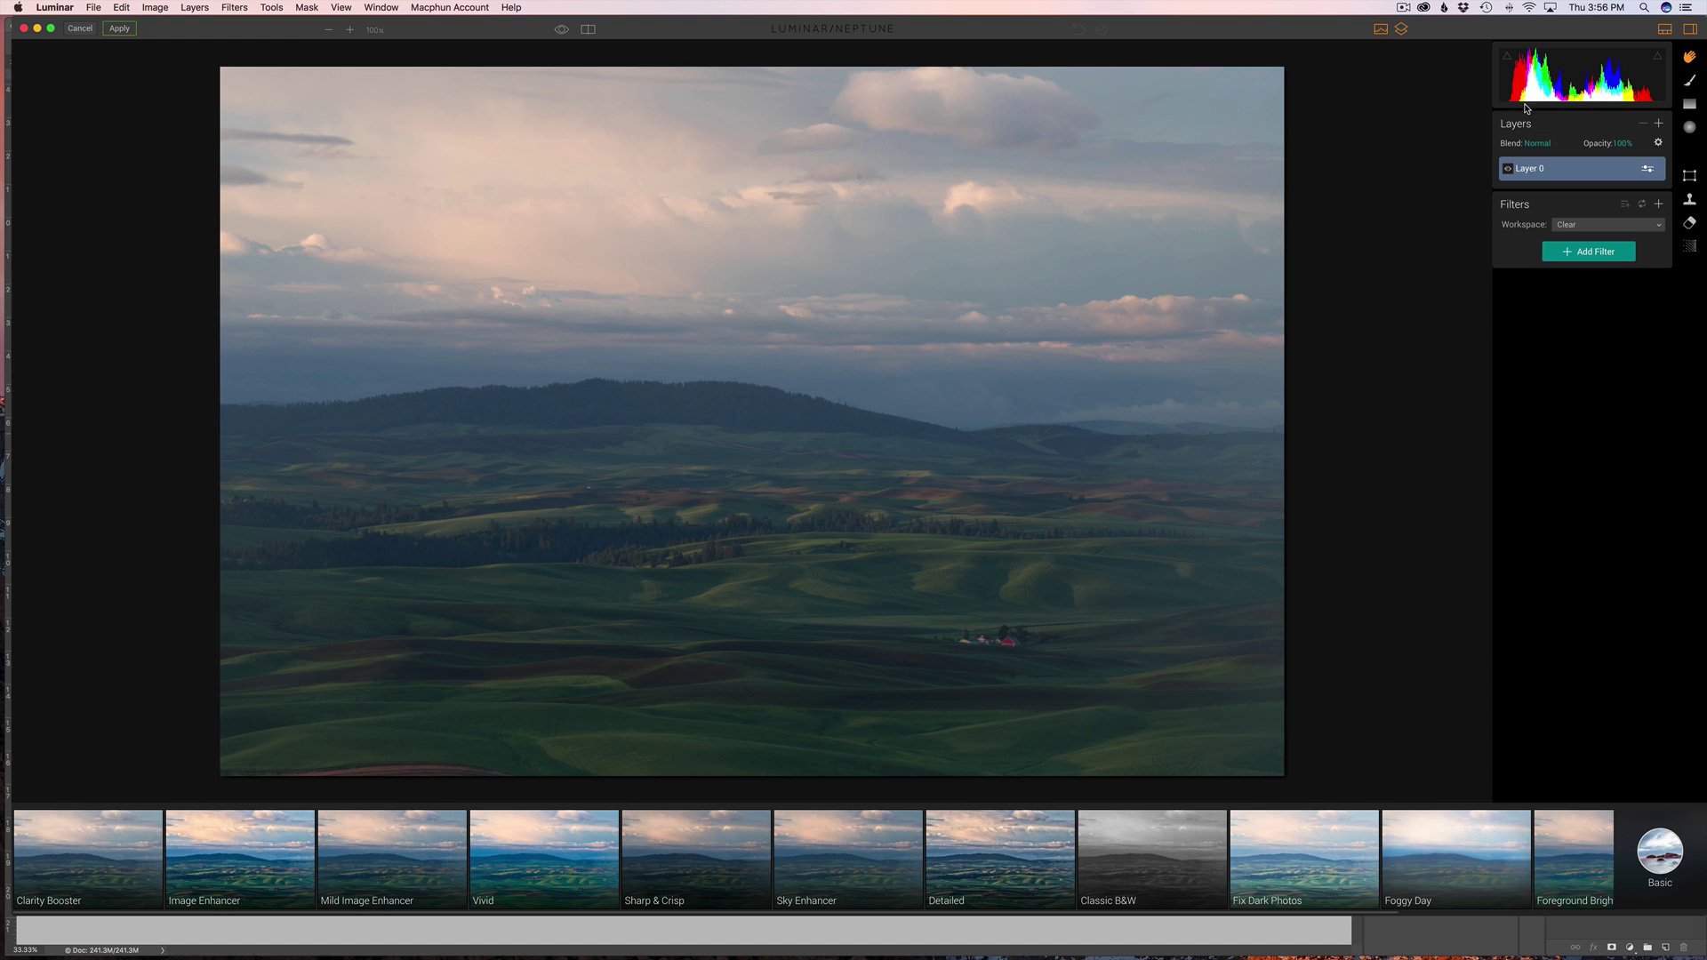
Step: Add an Accent - AI Filter with a raised Boost to the red-barn fields photo
click(1605, 253)
click(1407, 165)
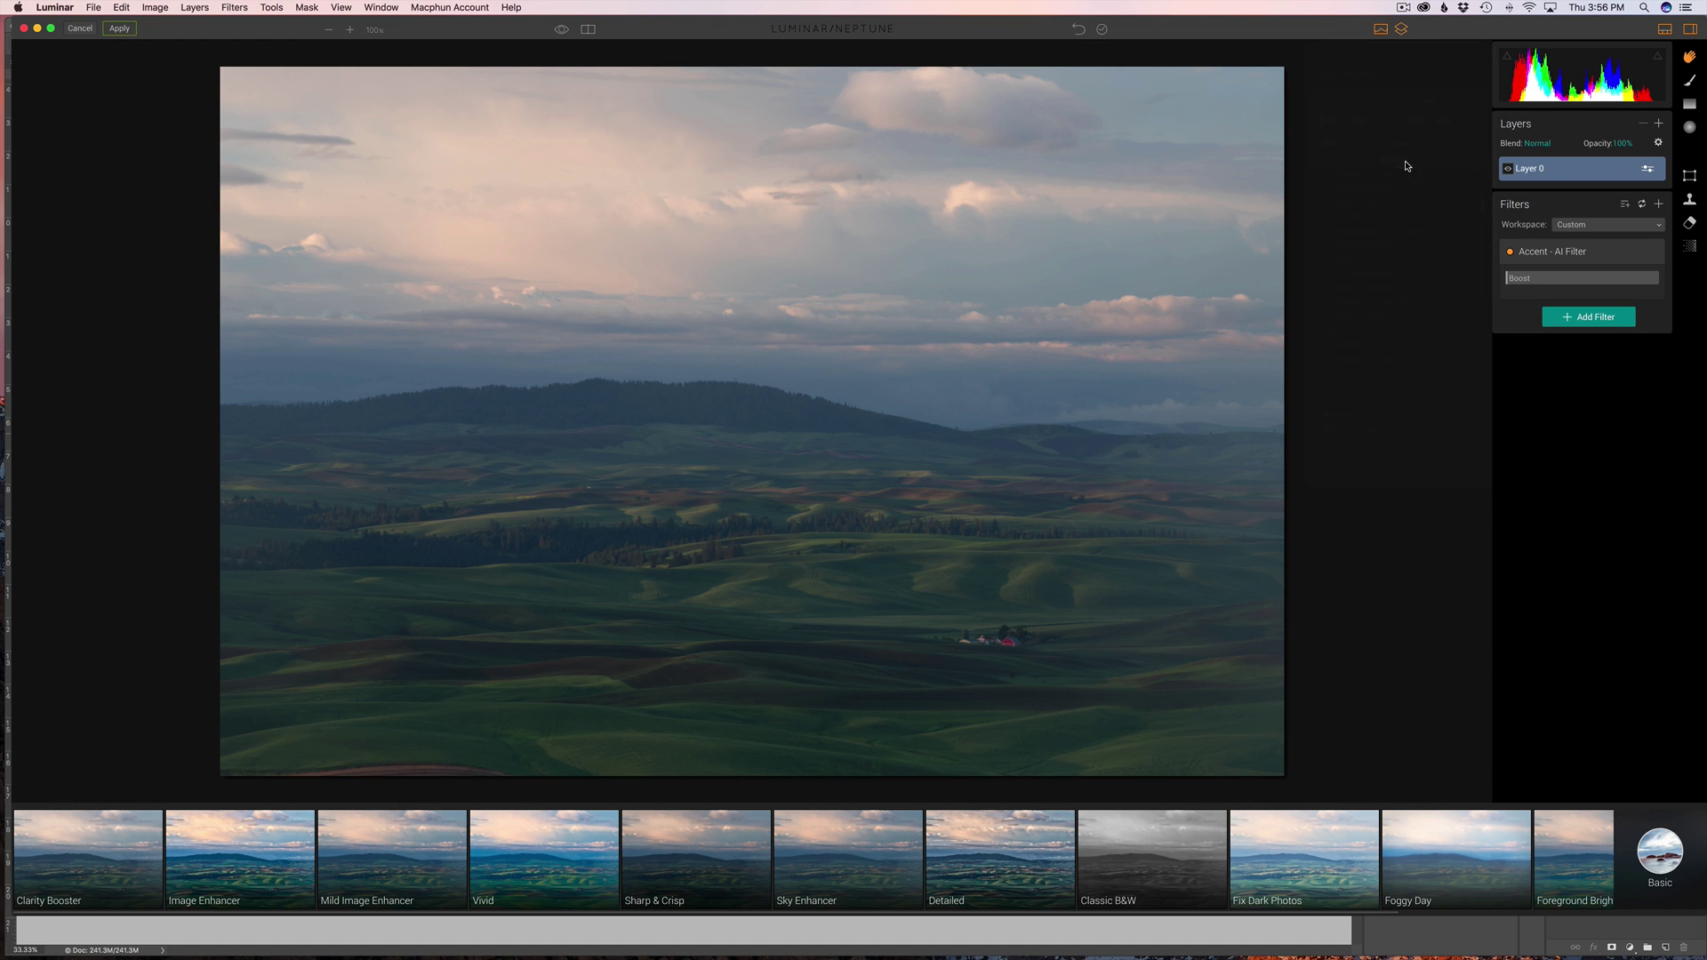
drag(1522, 279, 1663, 283)
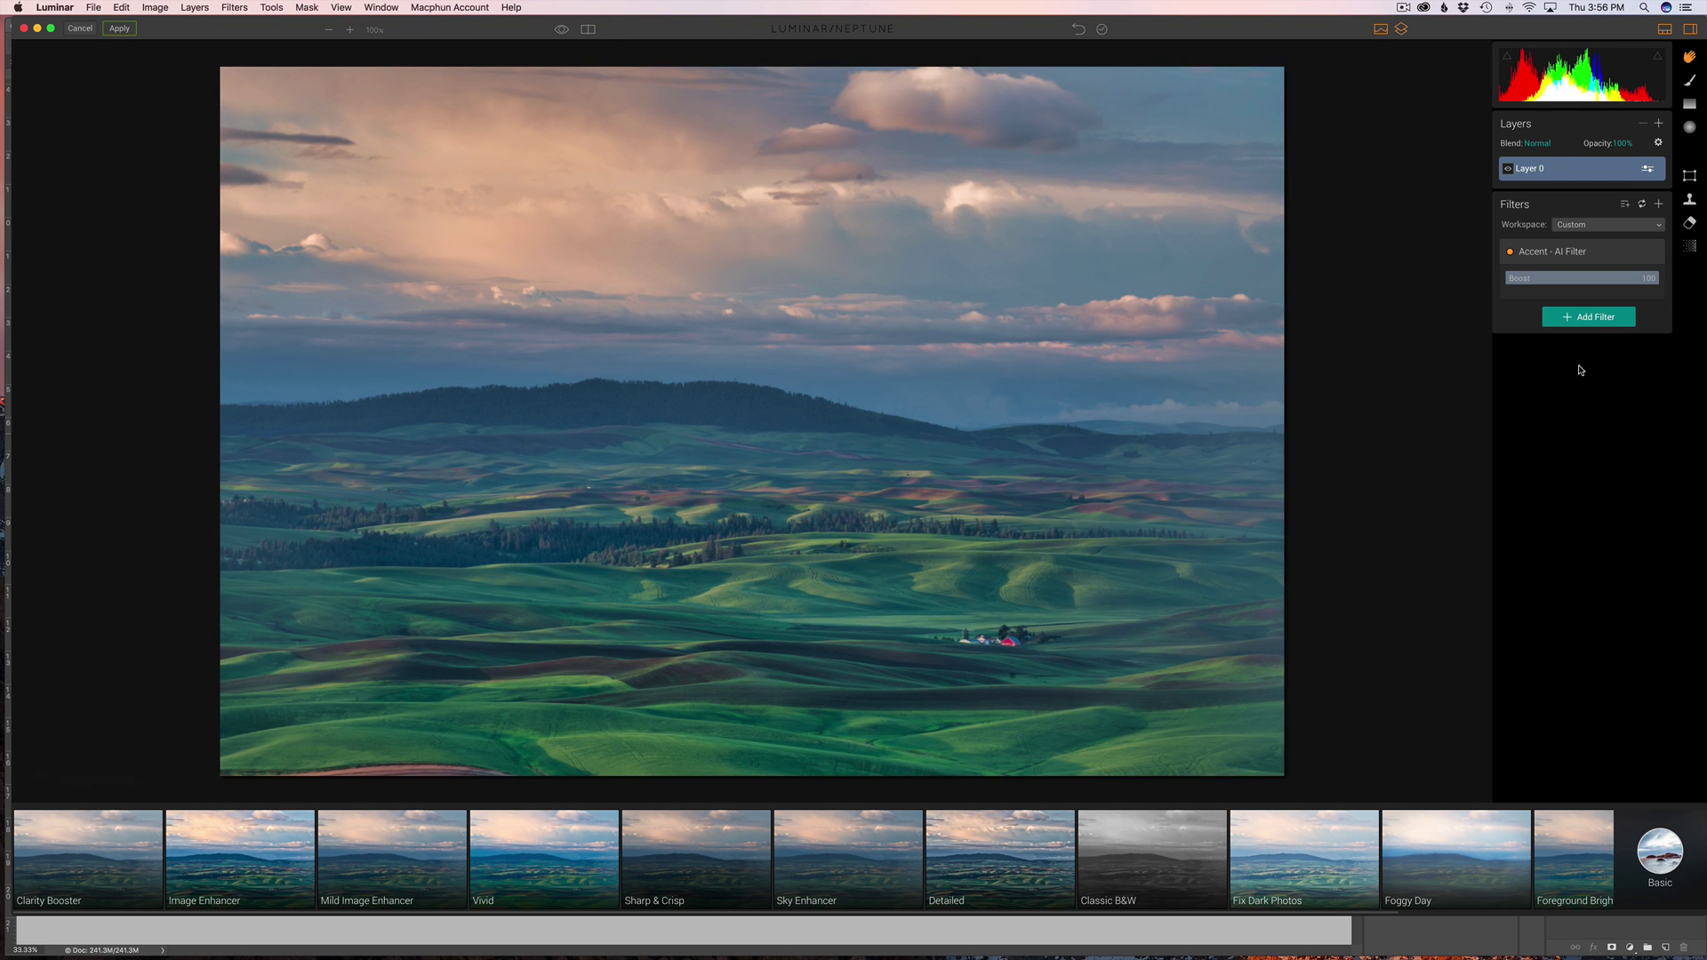
Step: Add a Golden Hour filter at Amount 47 to warm the clouds
click(1594, 319)
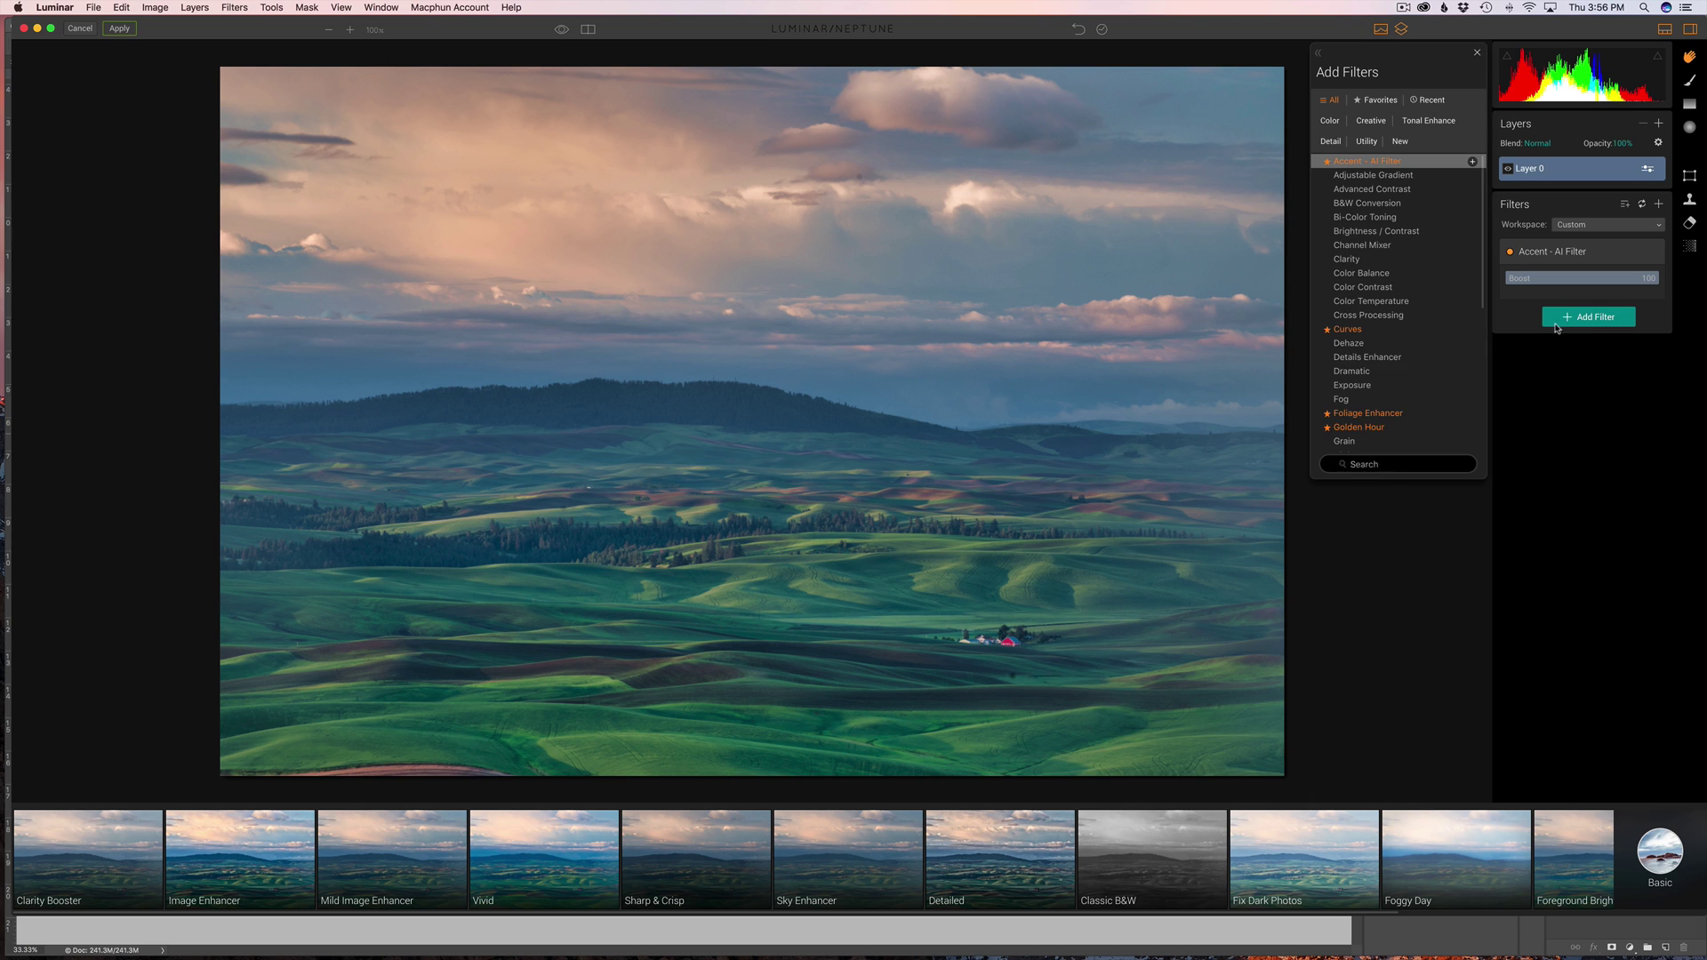
click(1381, 425)
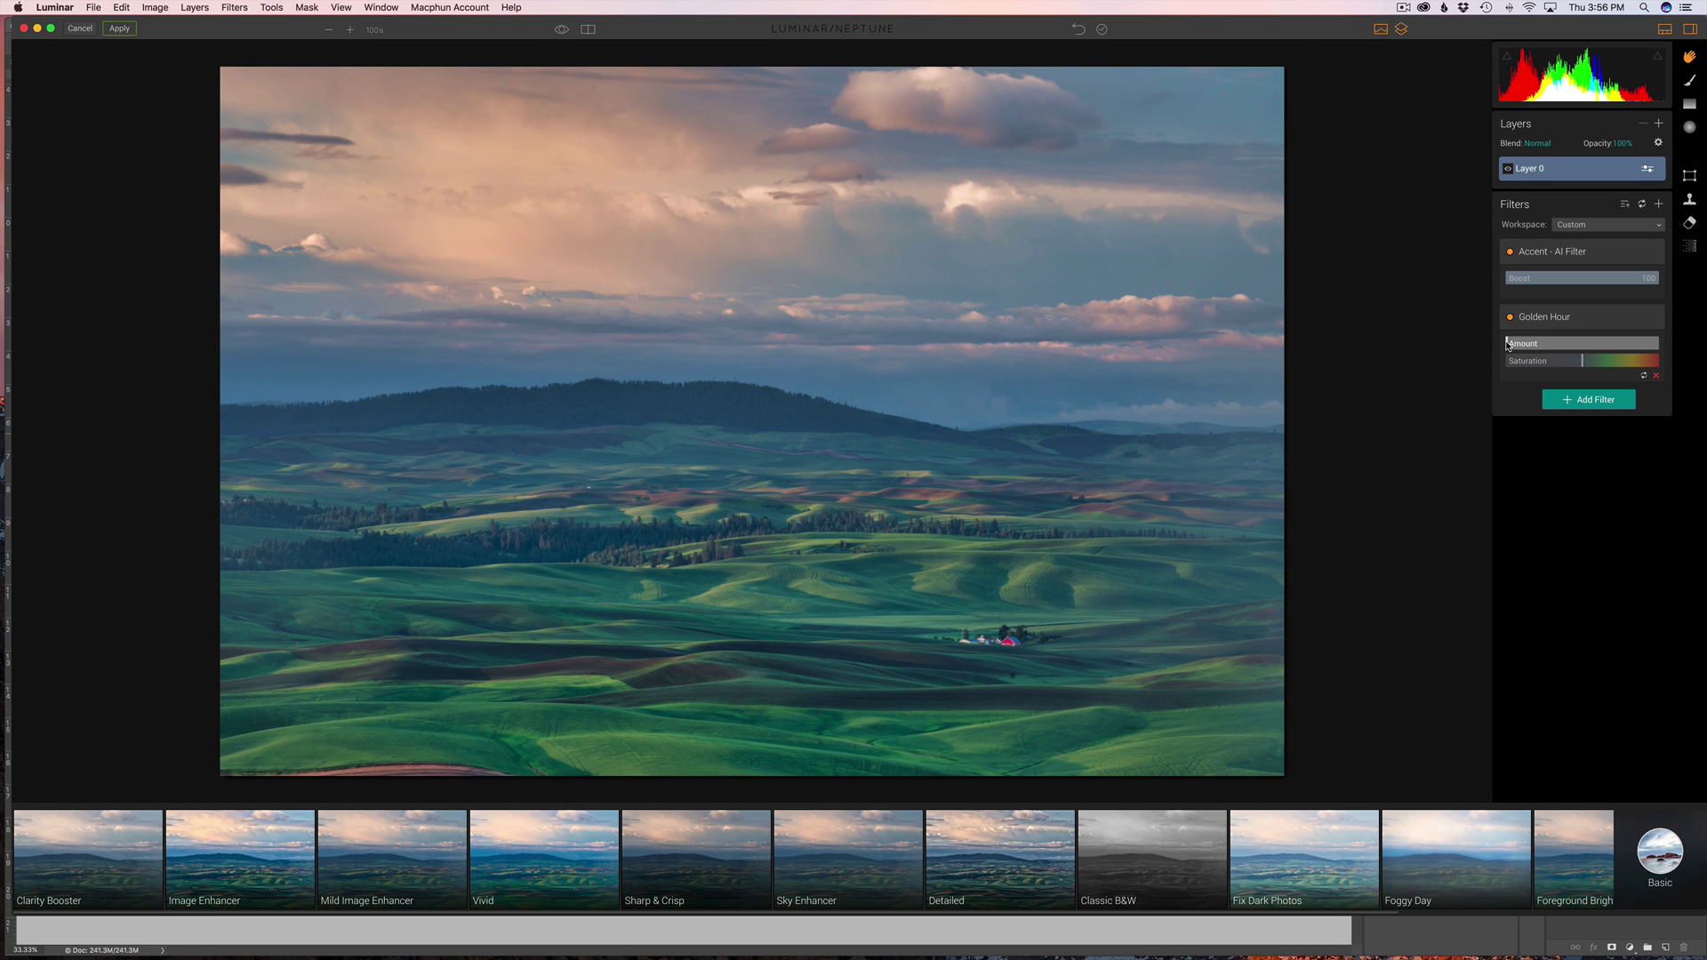
drag(1511, 343, 1578, 350)
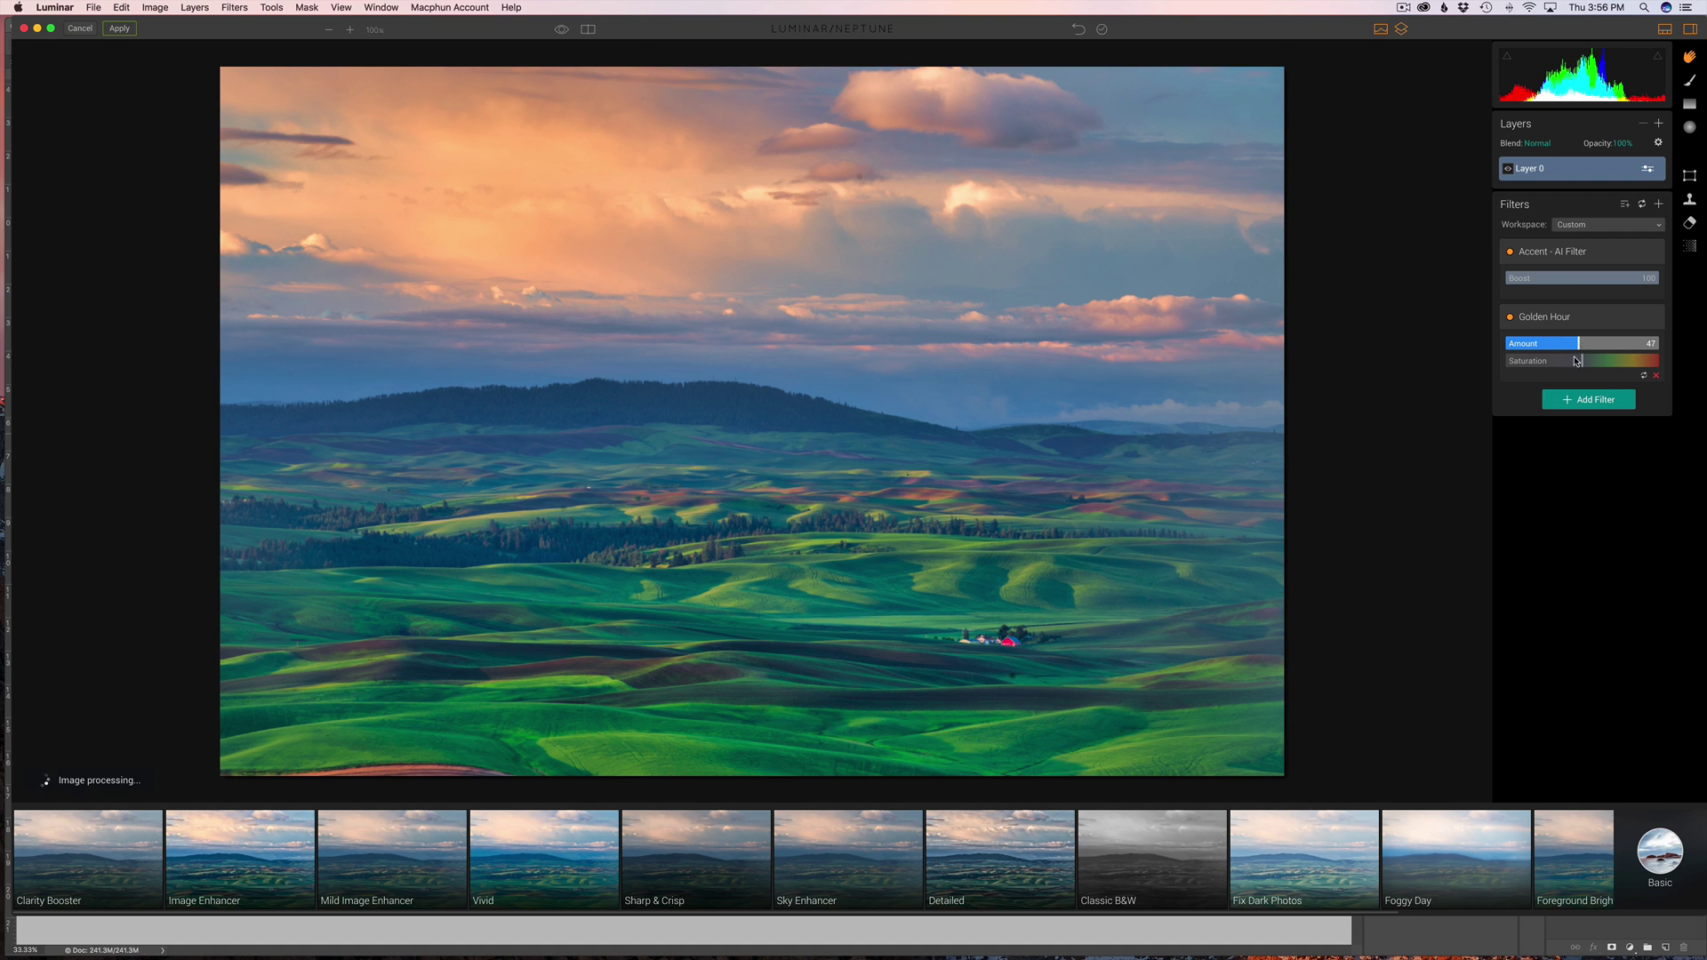
click(1689, 83)
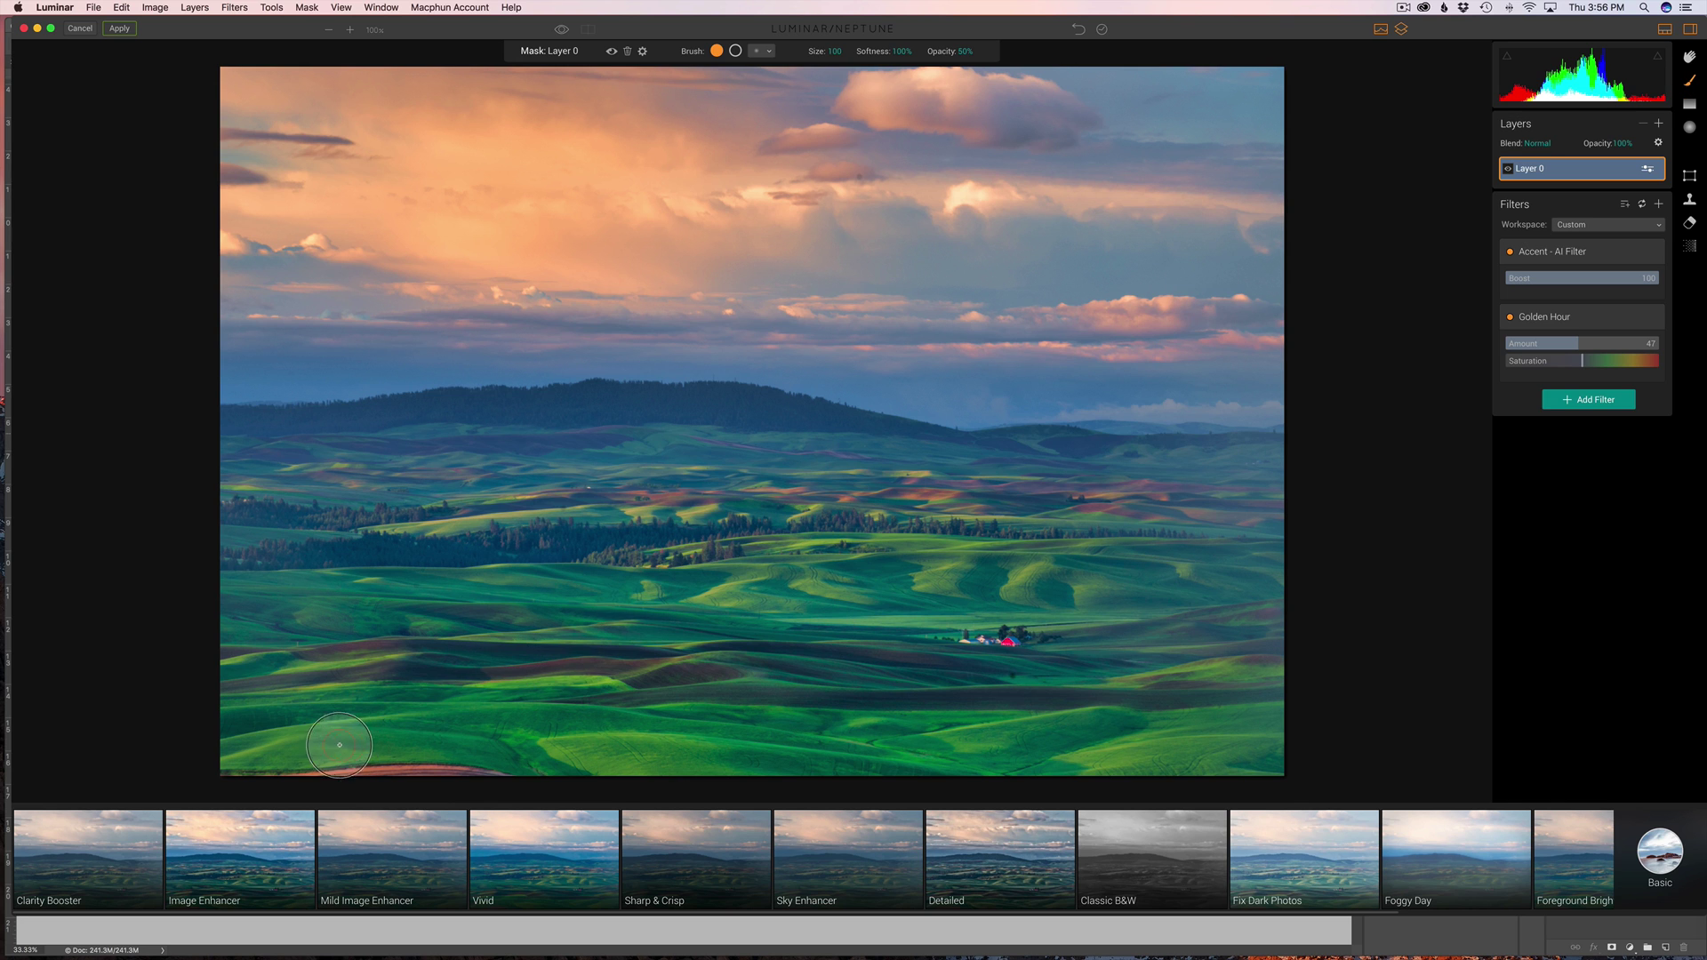
Step: Enlarge the brush to 292, undo the heavy stroke, and repaint the lower hills at 26% opacity
key(bracketright)
key(bracketright)
key(bracketright)
key(bracketright)
key(bracketright)
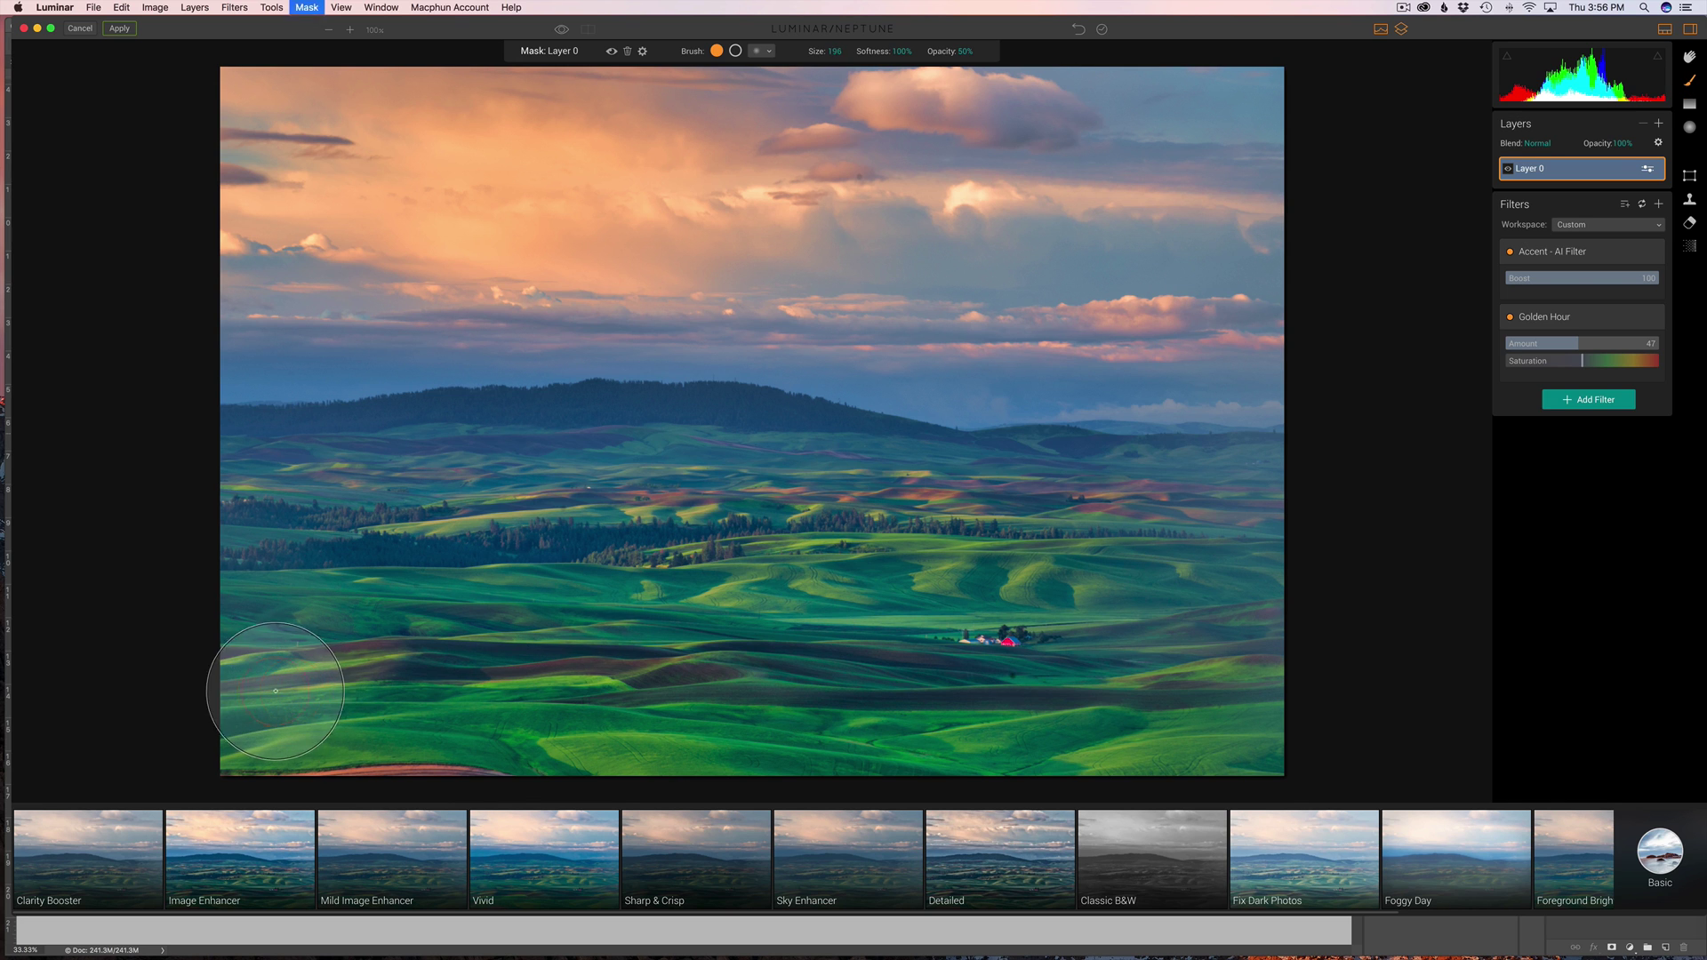
mouse_move(264, 693)
mouse_down()
mouse_move(447, 709)
mouse_move(1275, 680)
mouse_up()
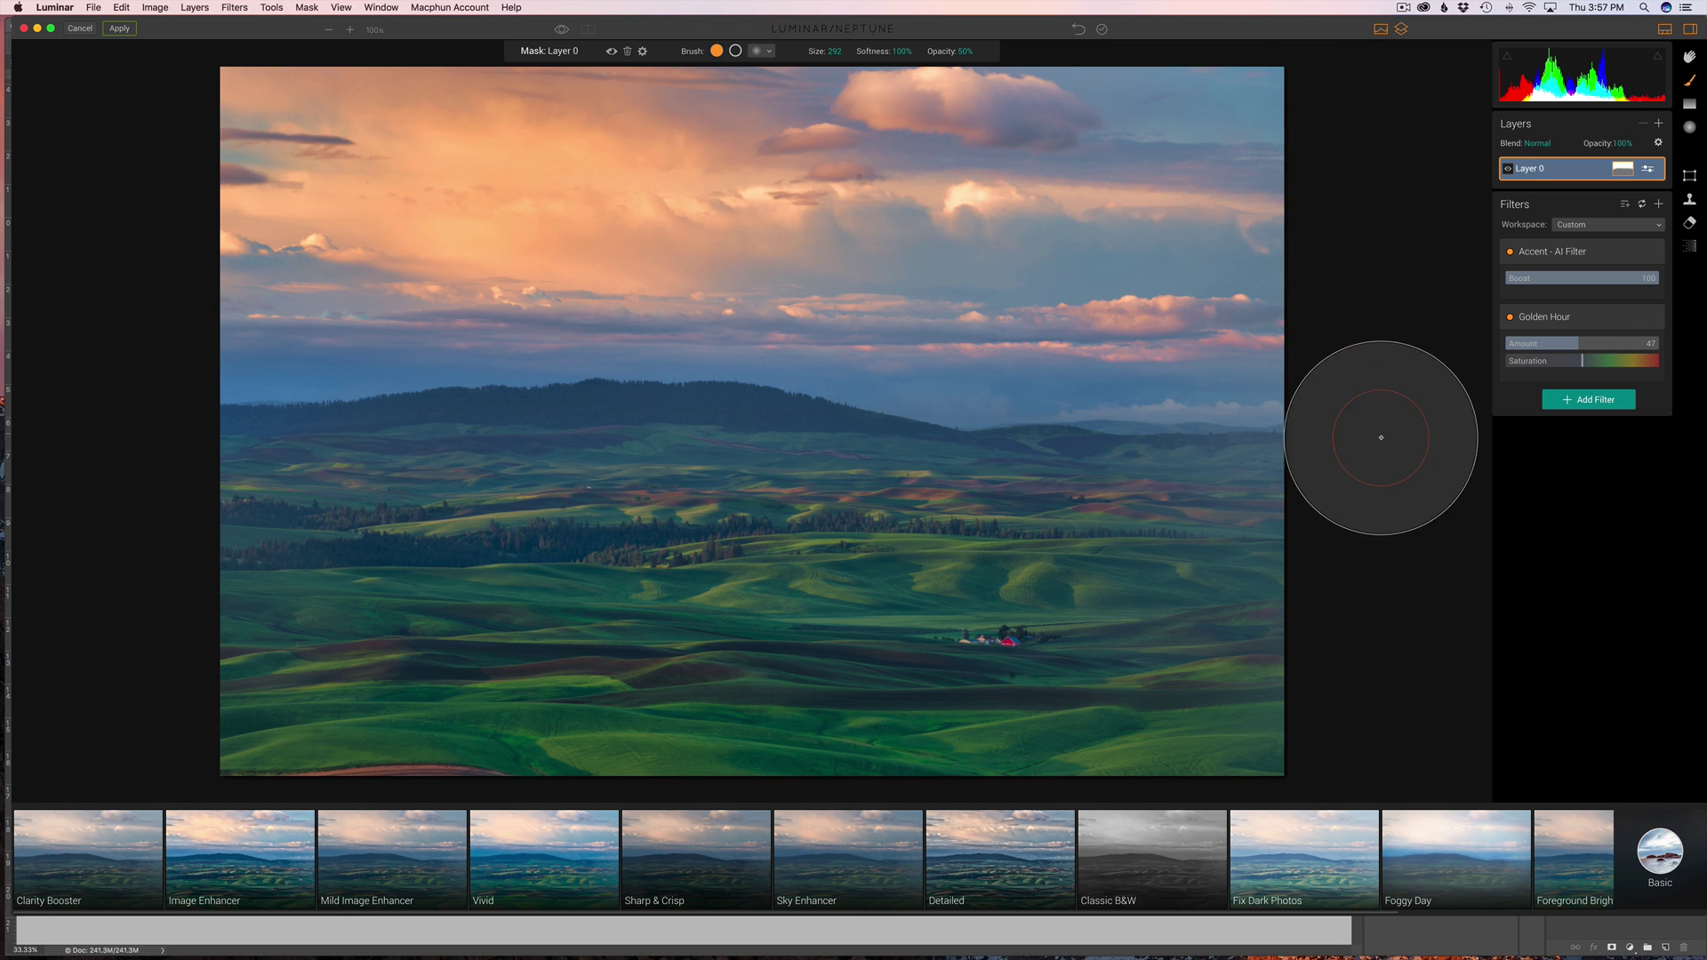
key(super+z)
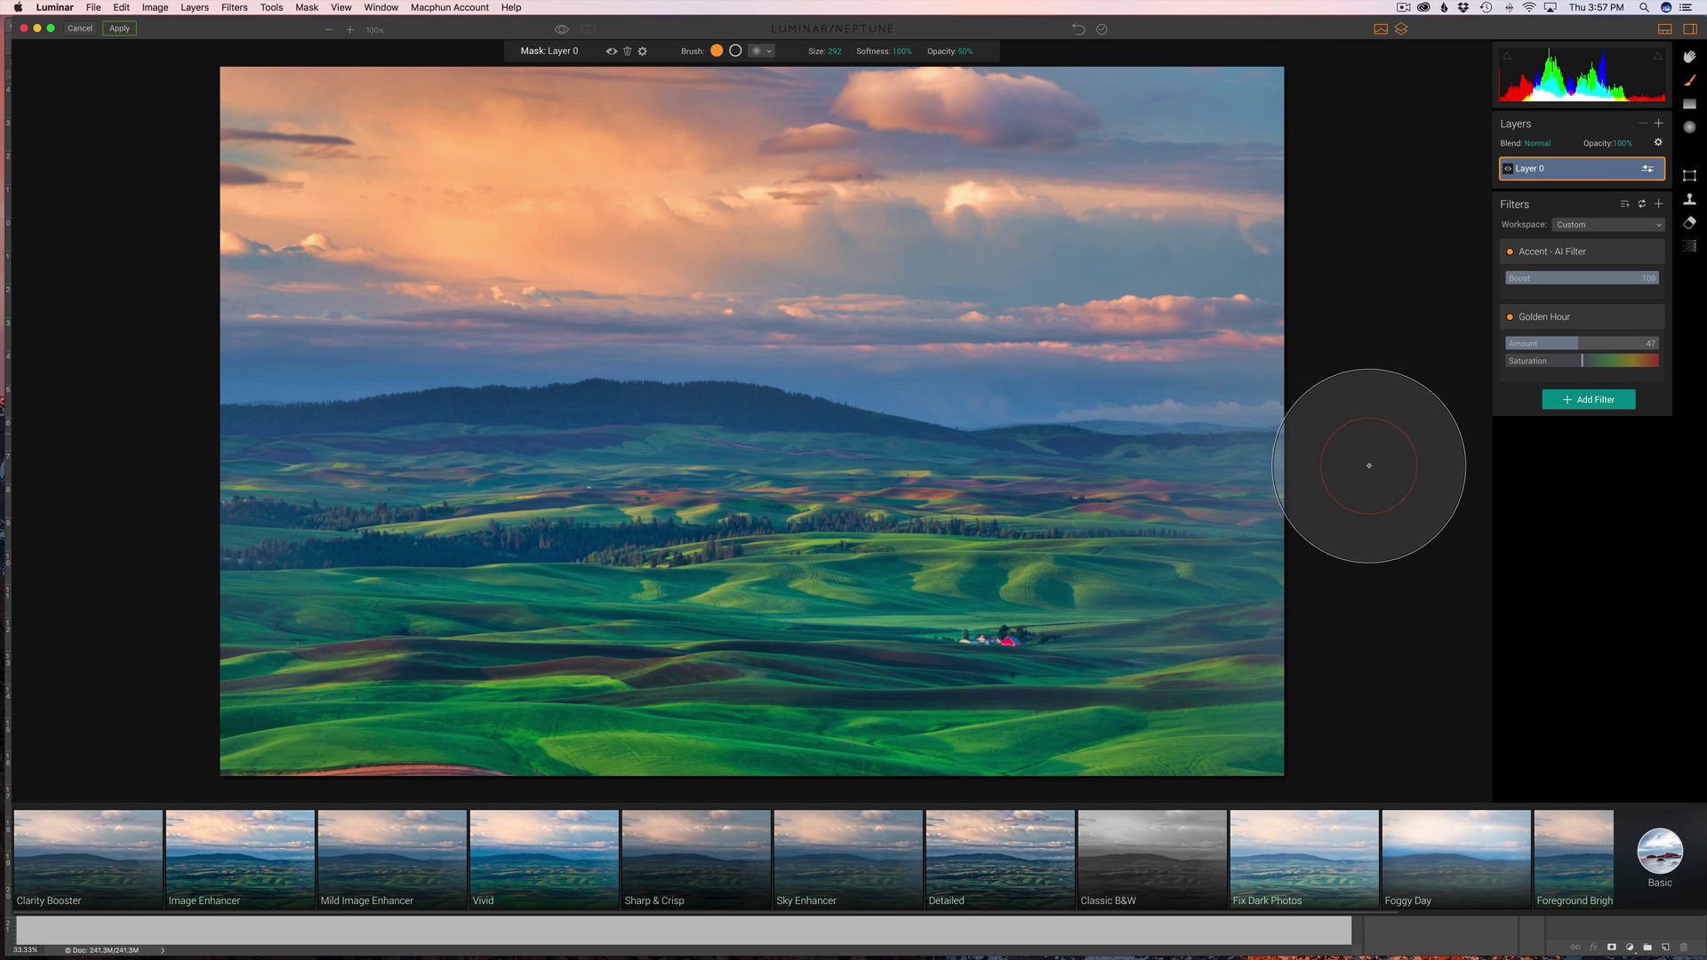
click(974, 52)
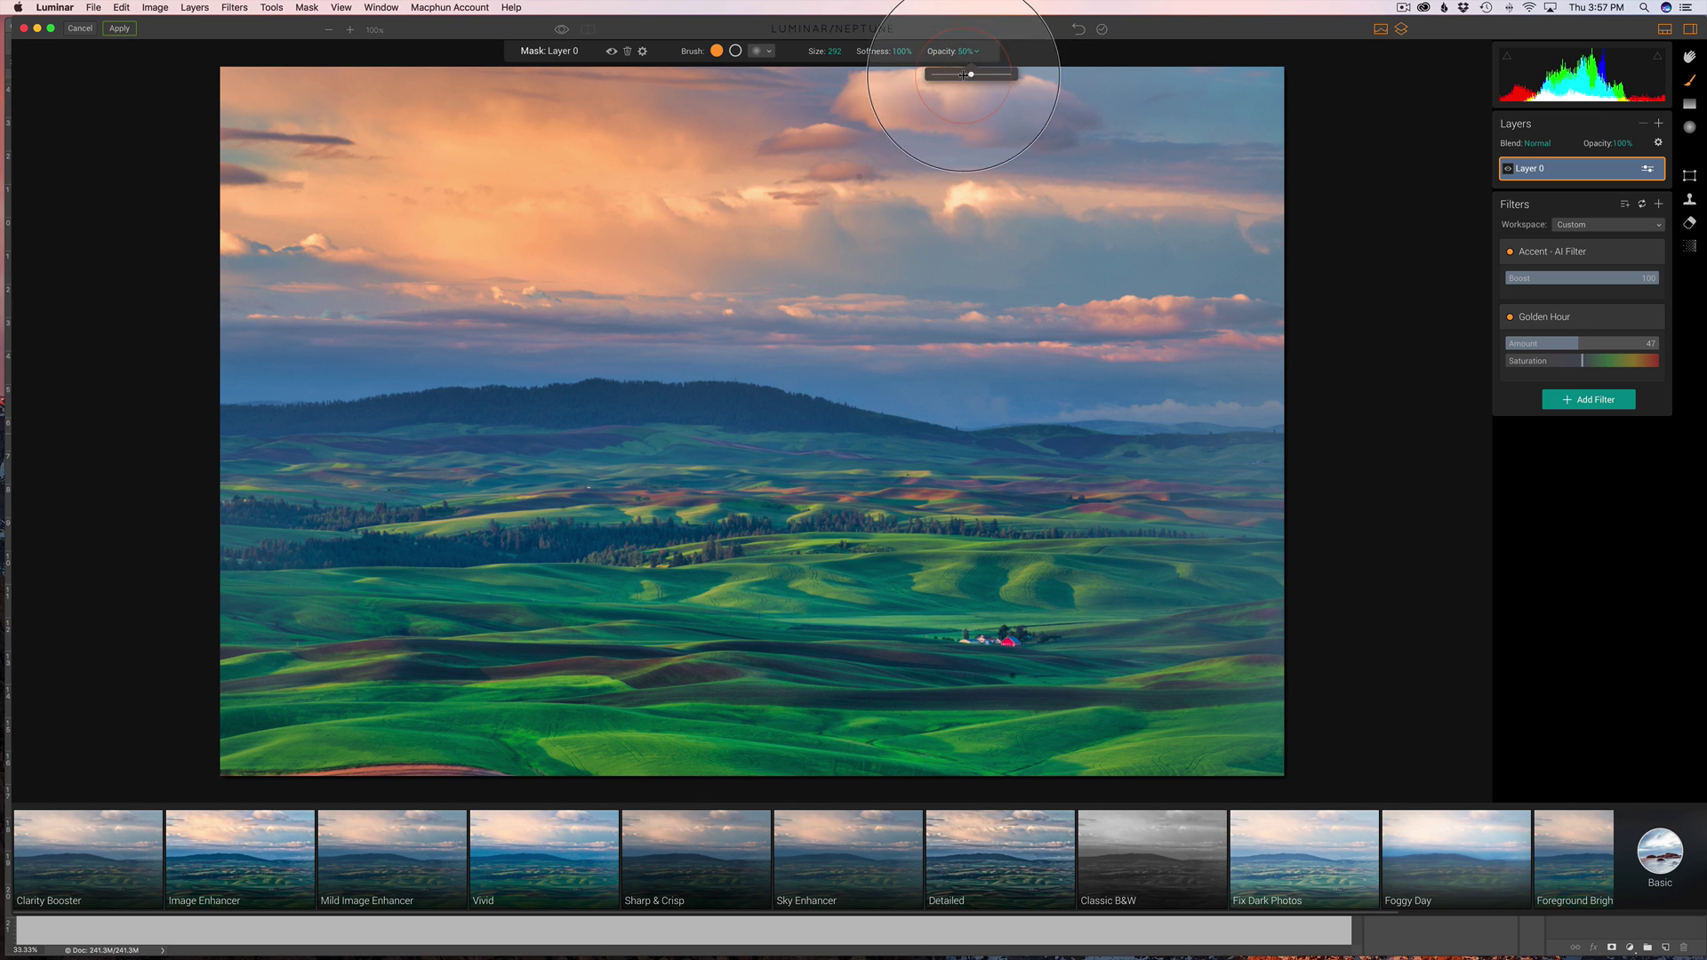
drag(963, 75, 950, 80)
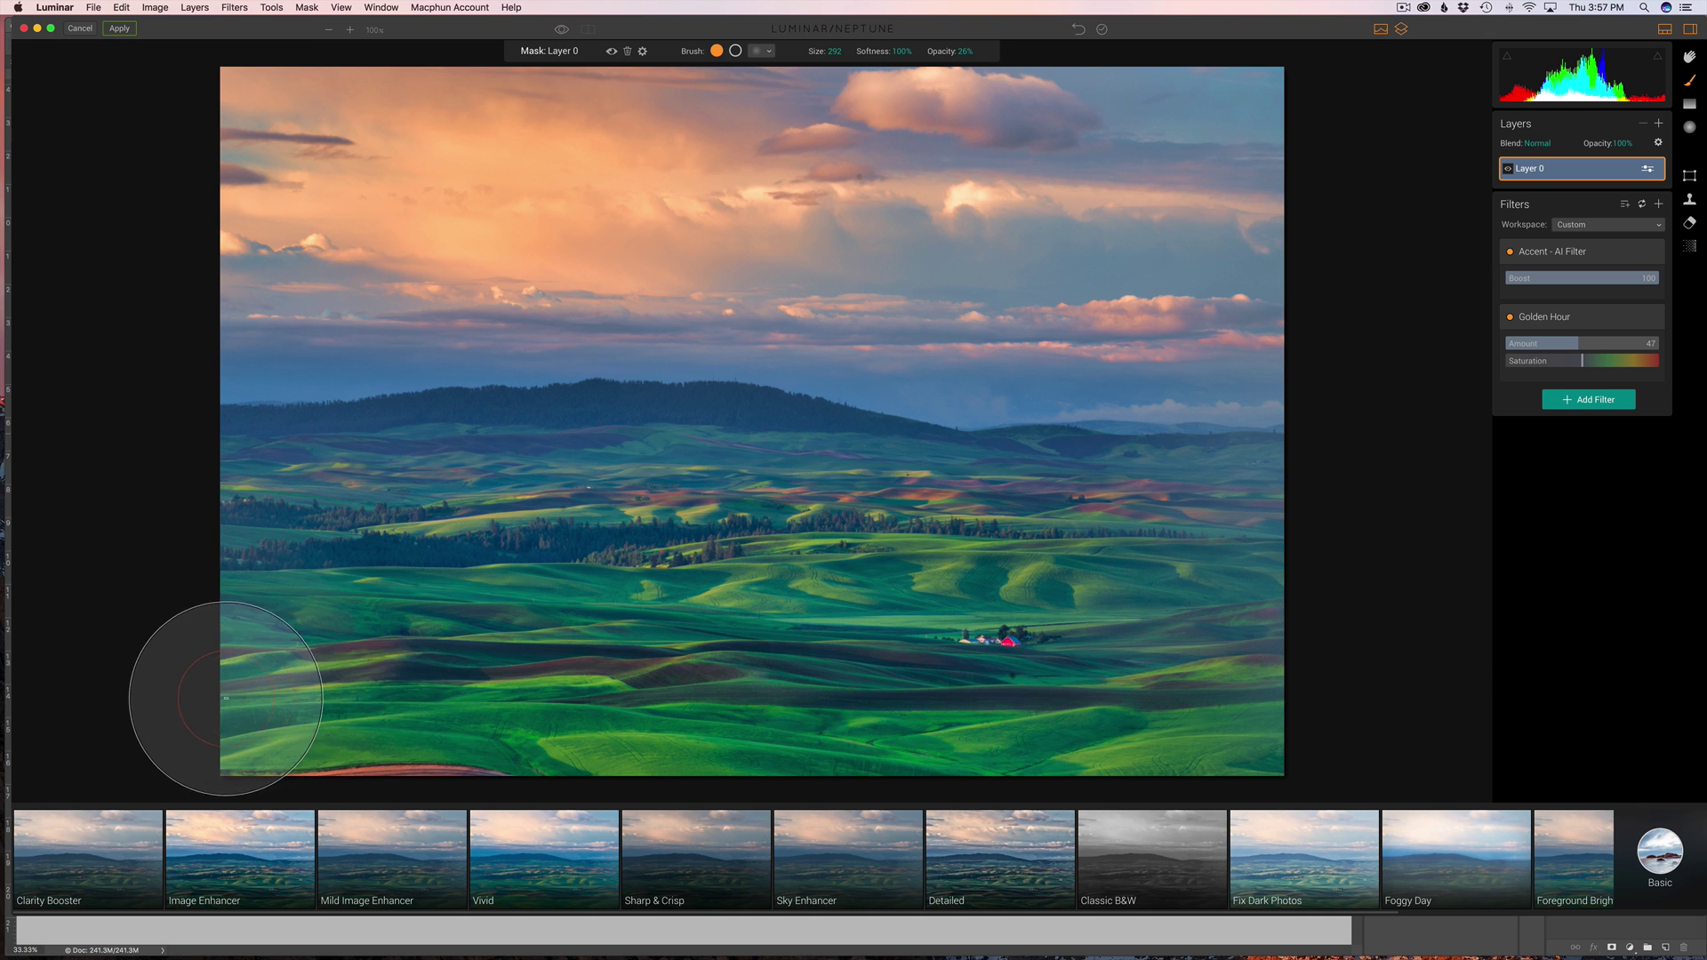
mouse_move(225, 699)
mouse_down()
mouse_move(1219, 675)
mouse_move(1162, 610)
mouse_move(328, 575)
mouse_move(384, 525)
mouse_move(1192, 547)
mouse_move(605, 489)
mouse_move(476, 495)
mouse_move(1250, 525)
mouse_move(1361, 564)
mouse_move(1413, 664)
mouse_up()
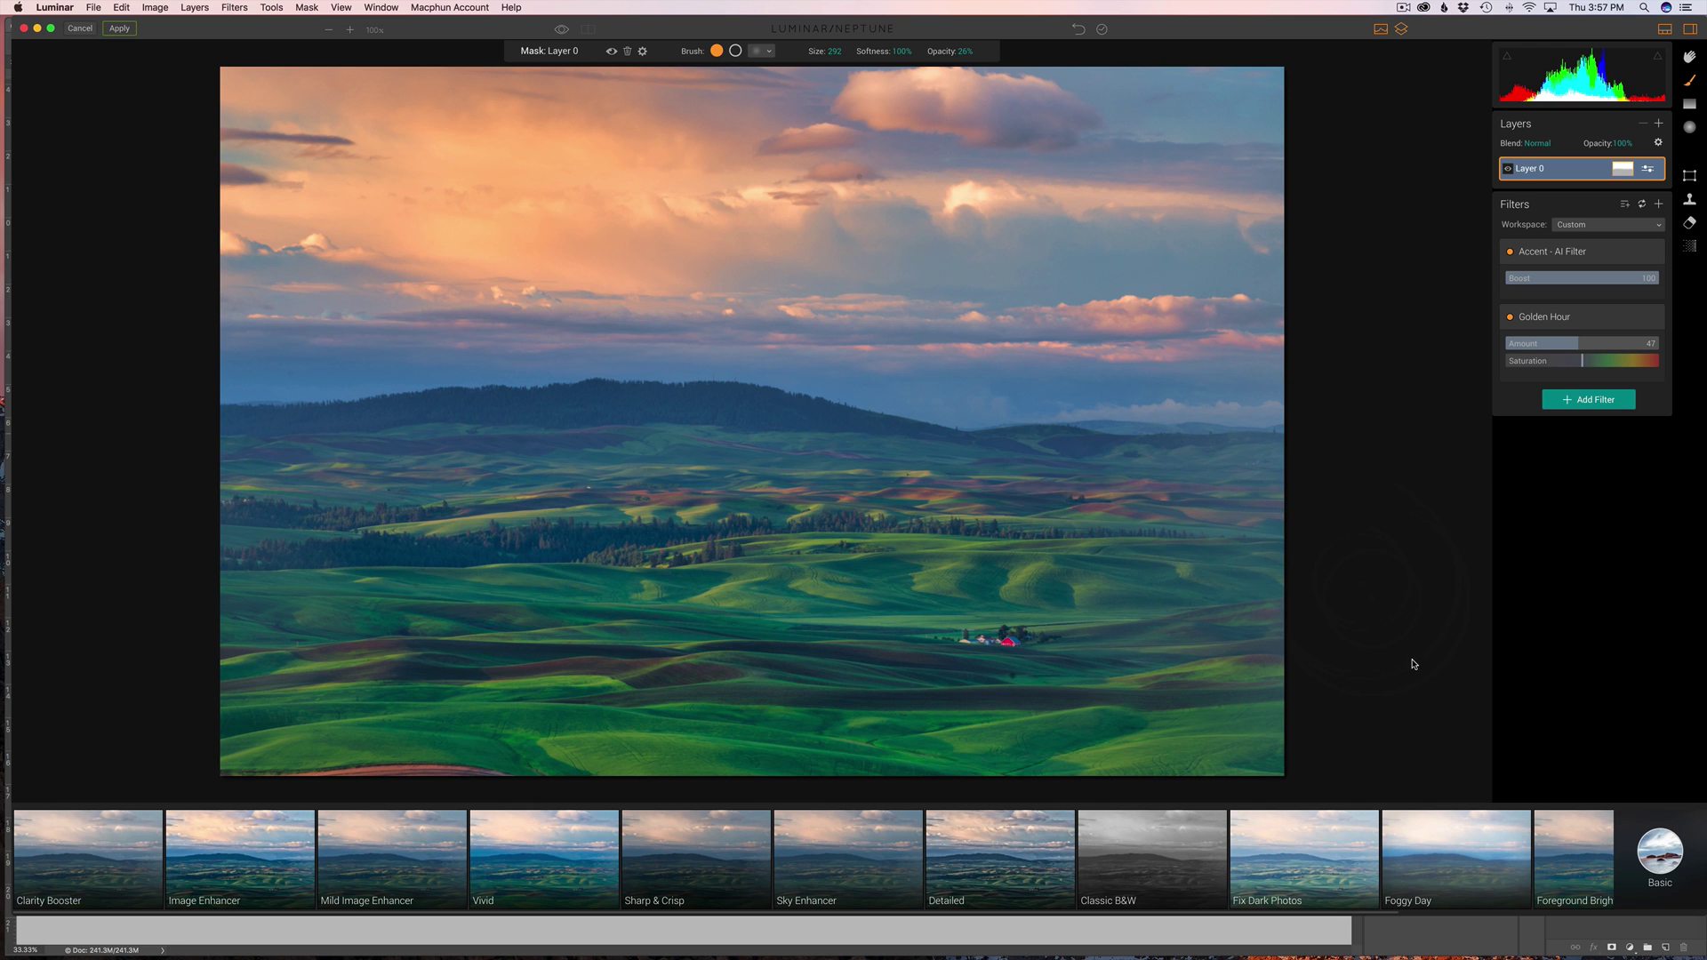